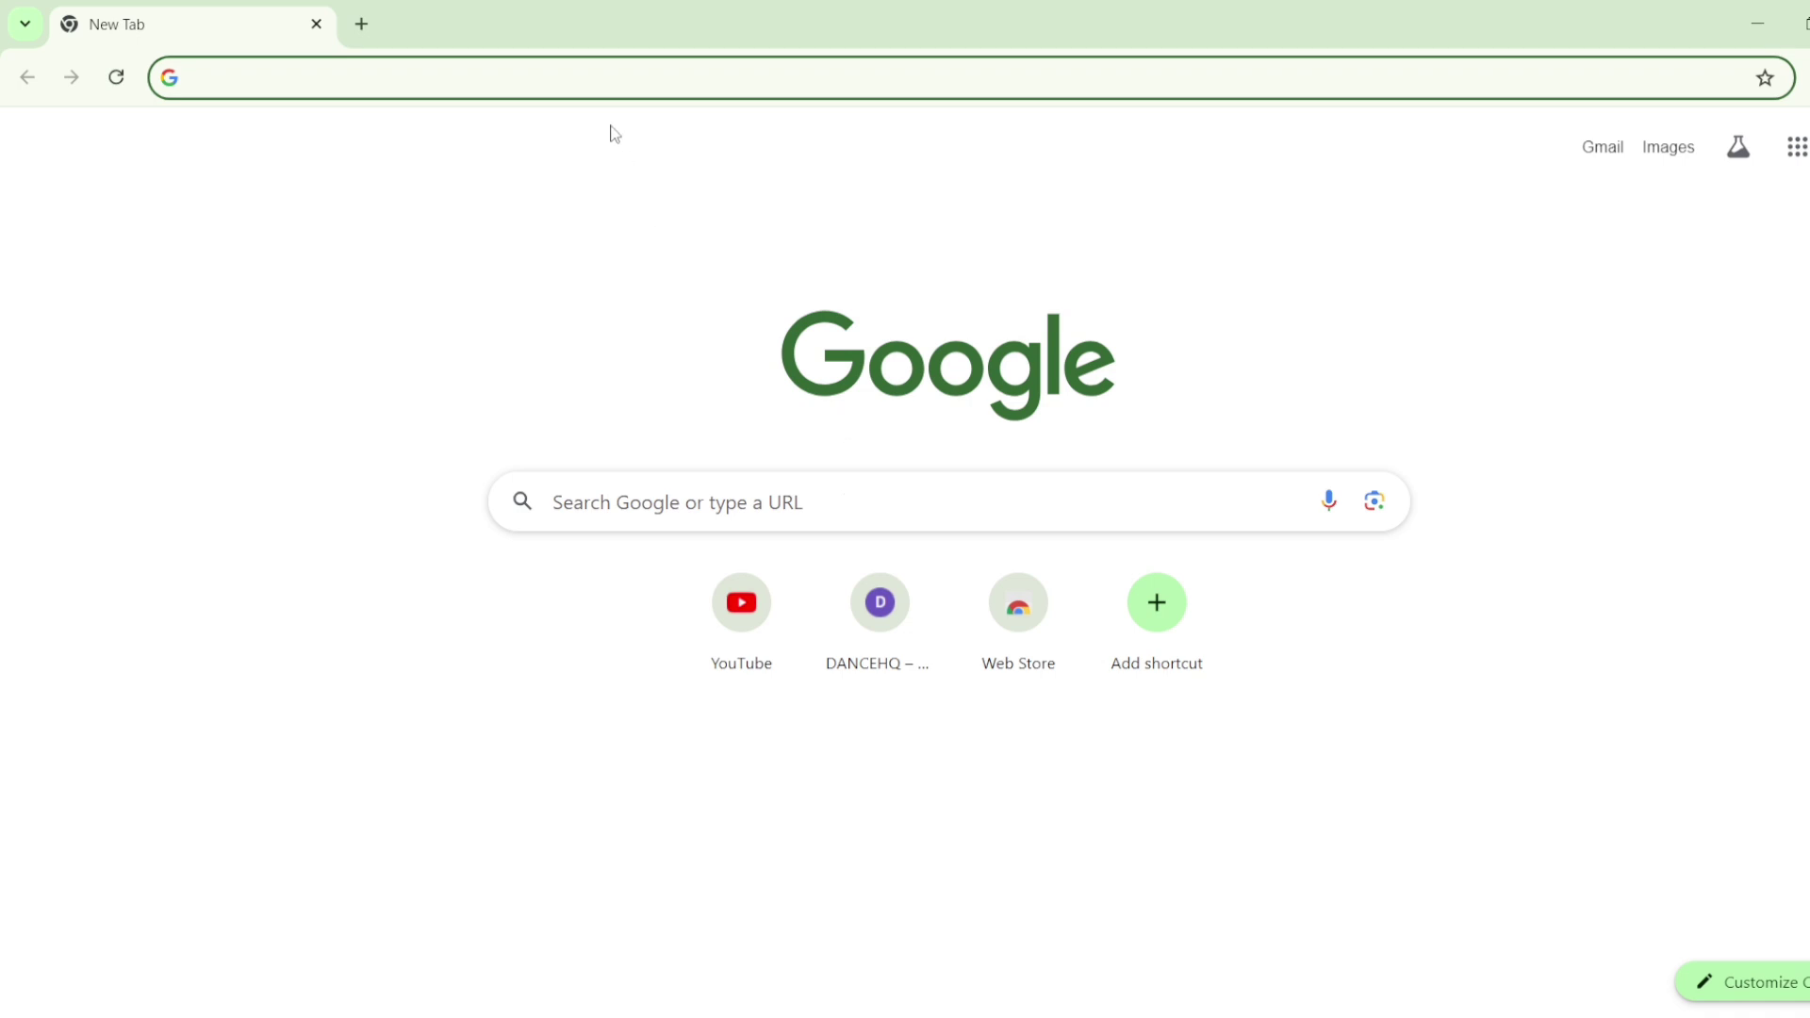
Step: Search the web for httrack, open the HTTrack Website Copier home page at httrack.com and accept its cookie notice
{"action": "type", "text": "h"}
{"action": "key", "text": "BackSpace"}
{"action": "type", "text": "b"}
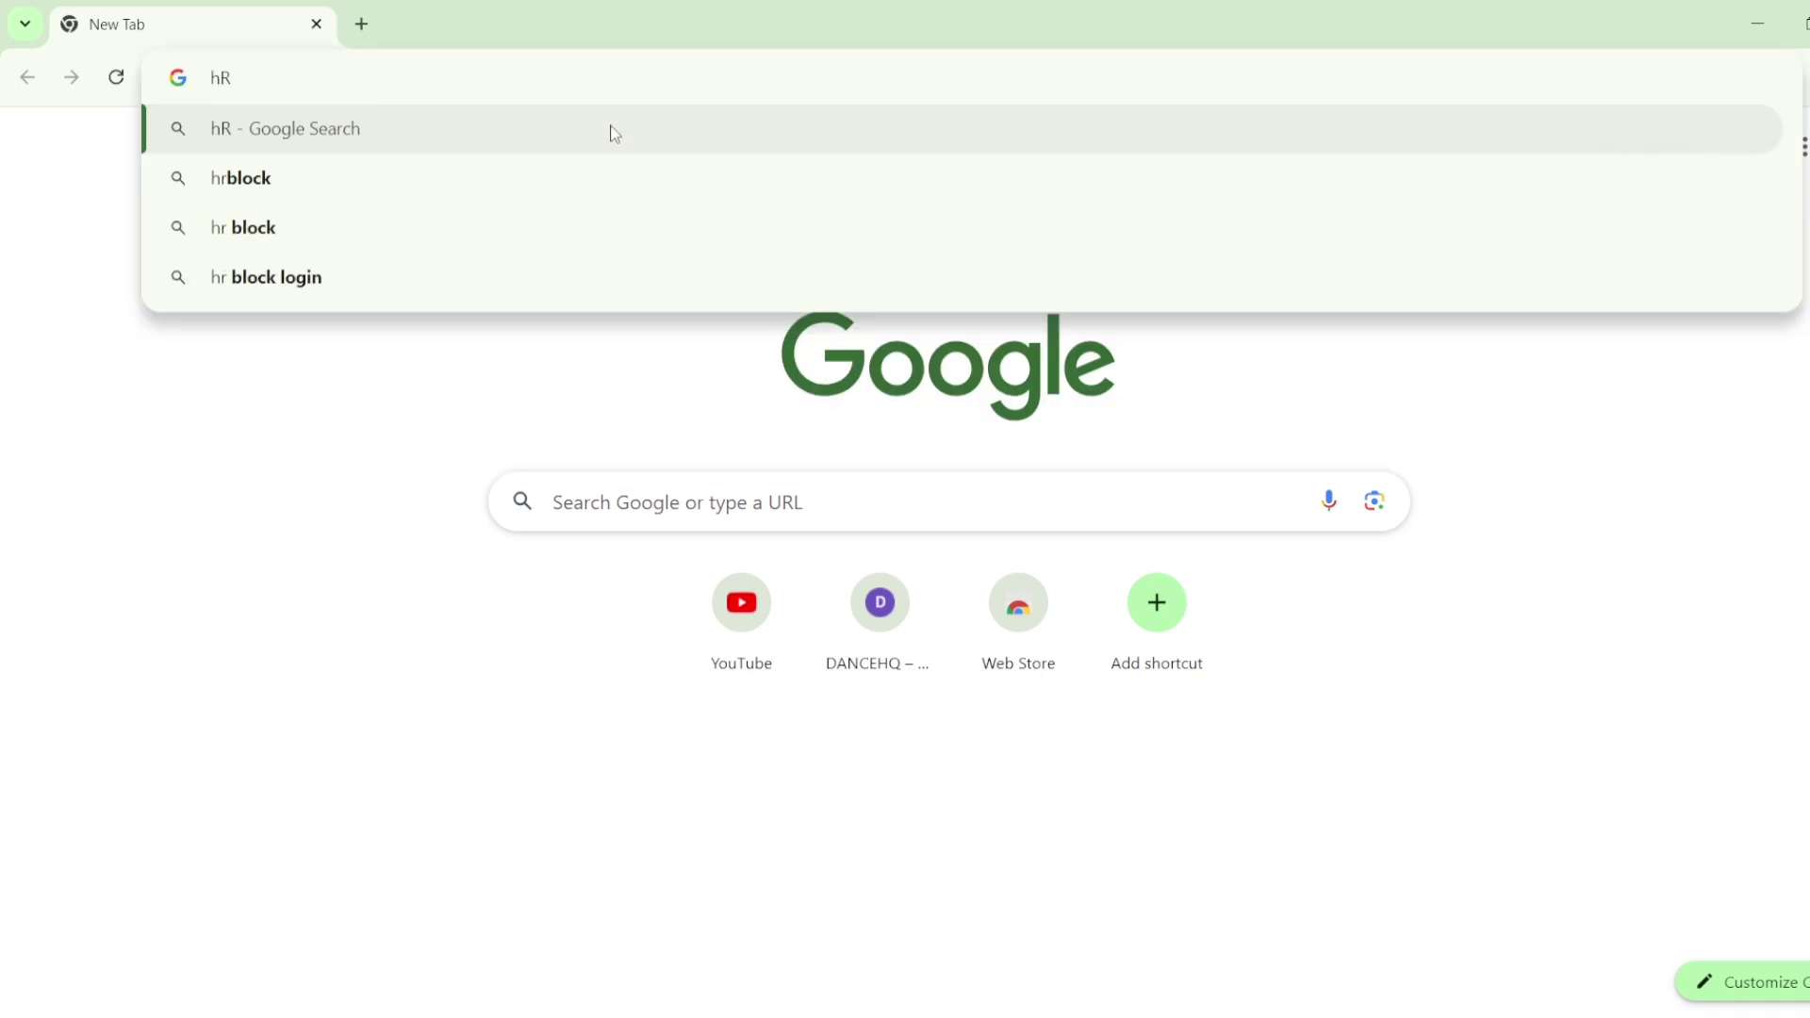
{"action": "key", "text": "BackSpace"}
{"action": "type", "text": "TT"}
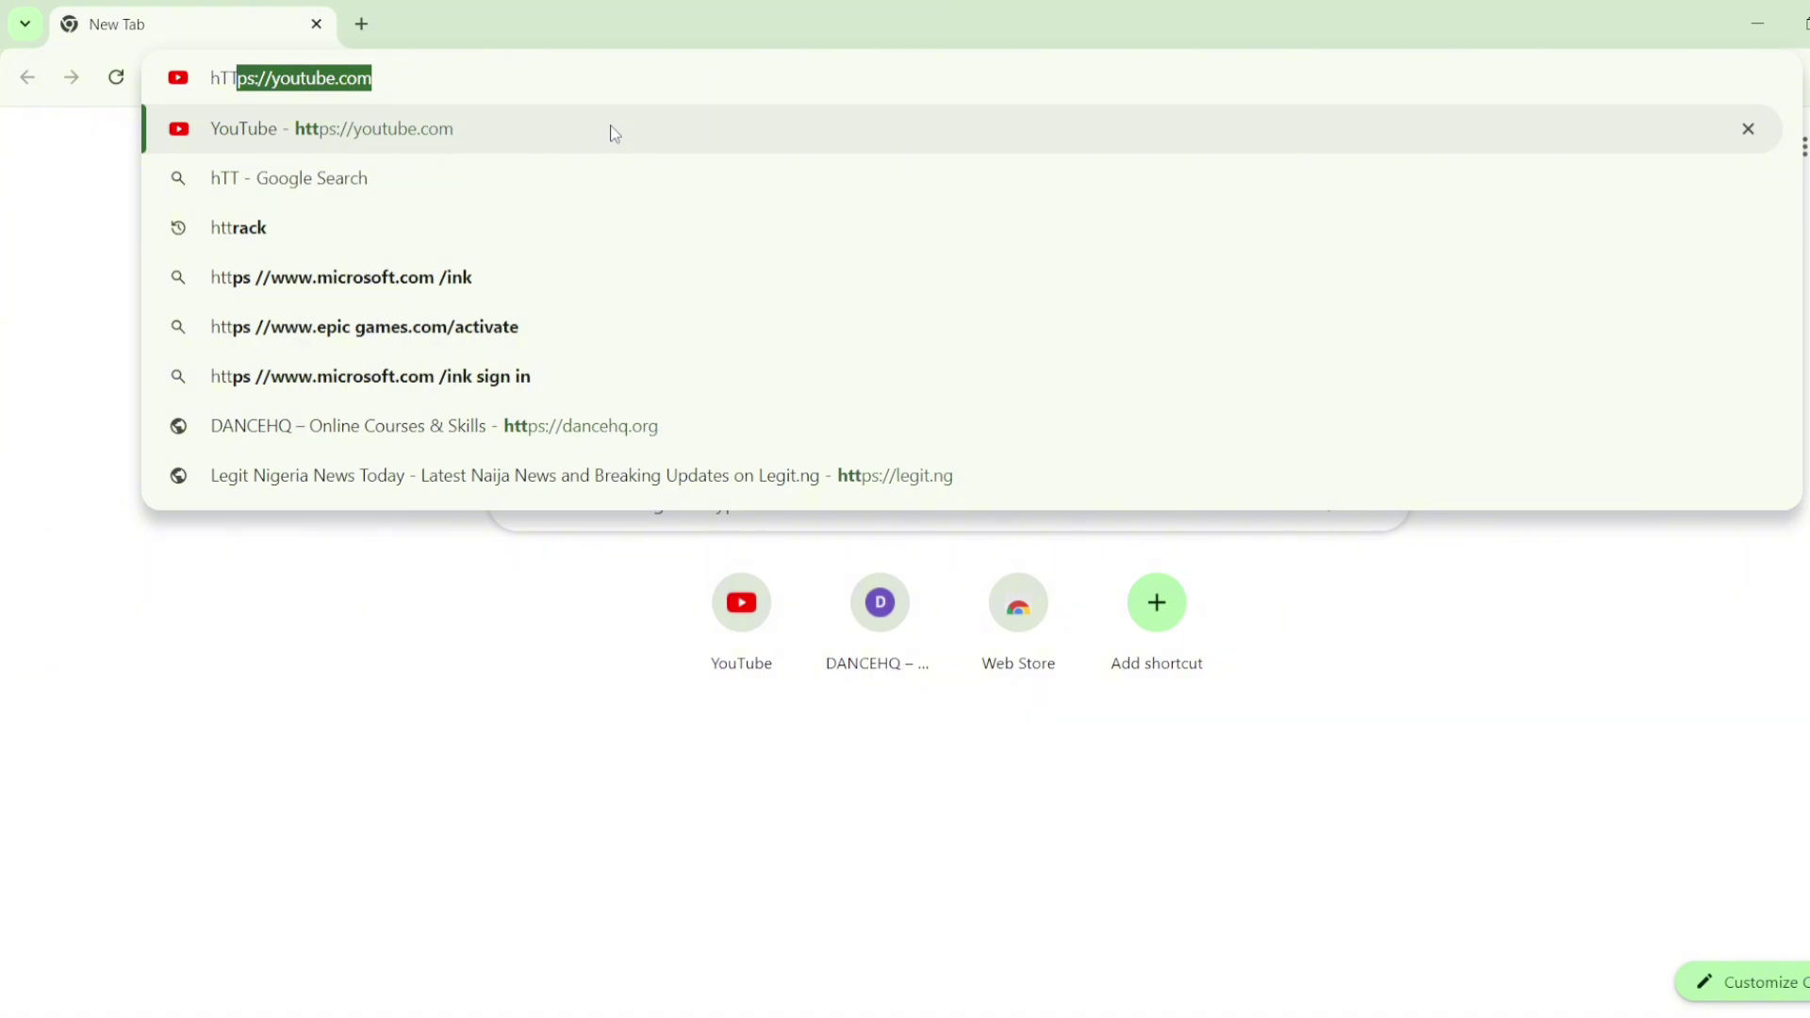
{"action": "key", "text": "Down"}
{"action": "key", "text": "Down"}
{"action": "key", "text": "Return"}
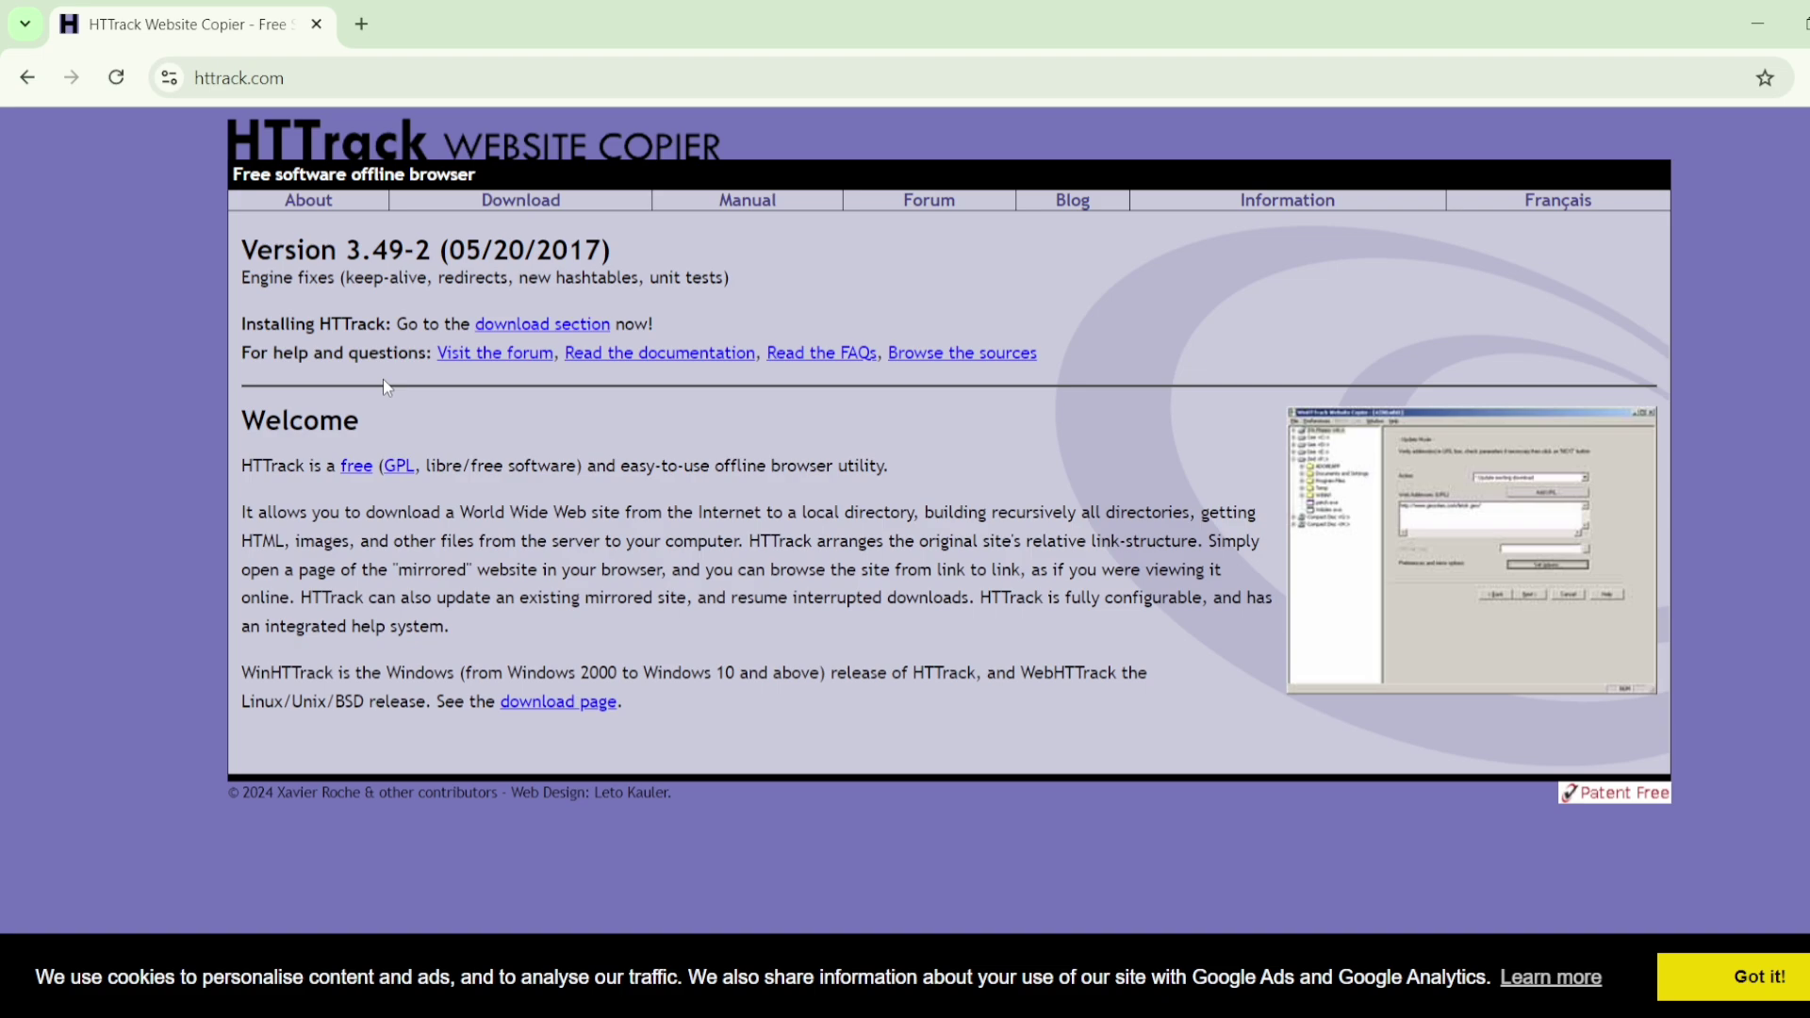
{"action": "left_click", "coordinate": [1723, 980]}
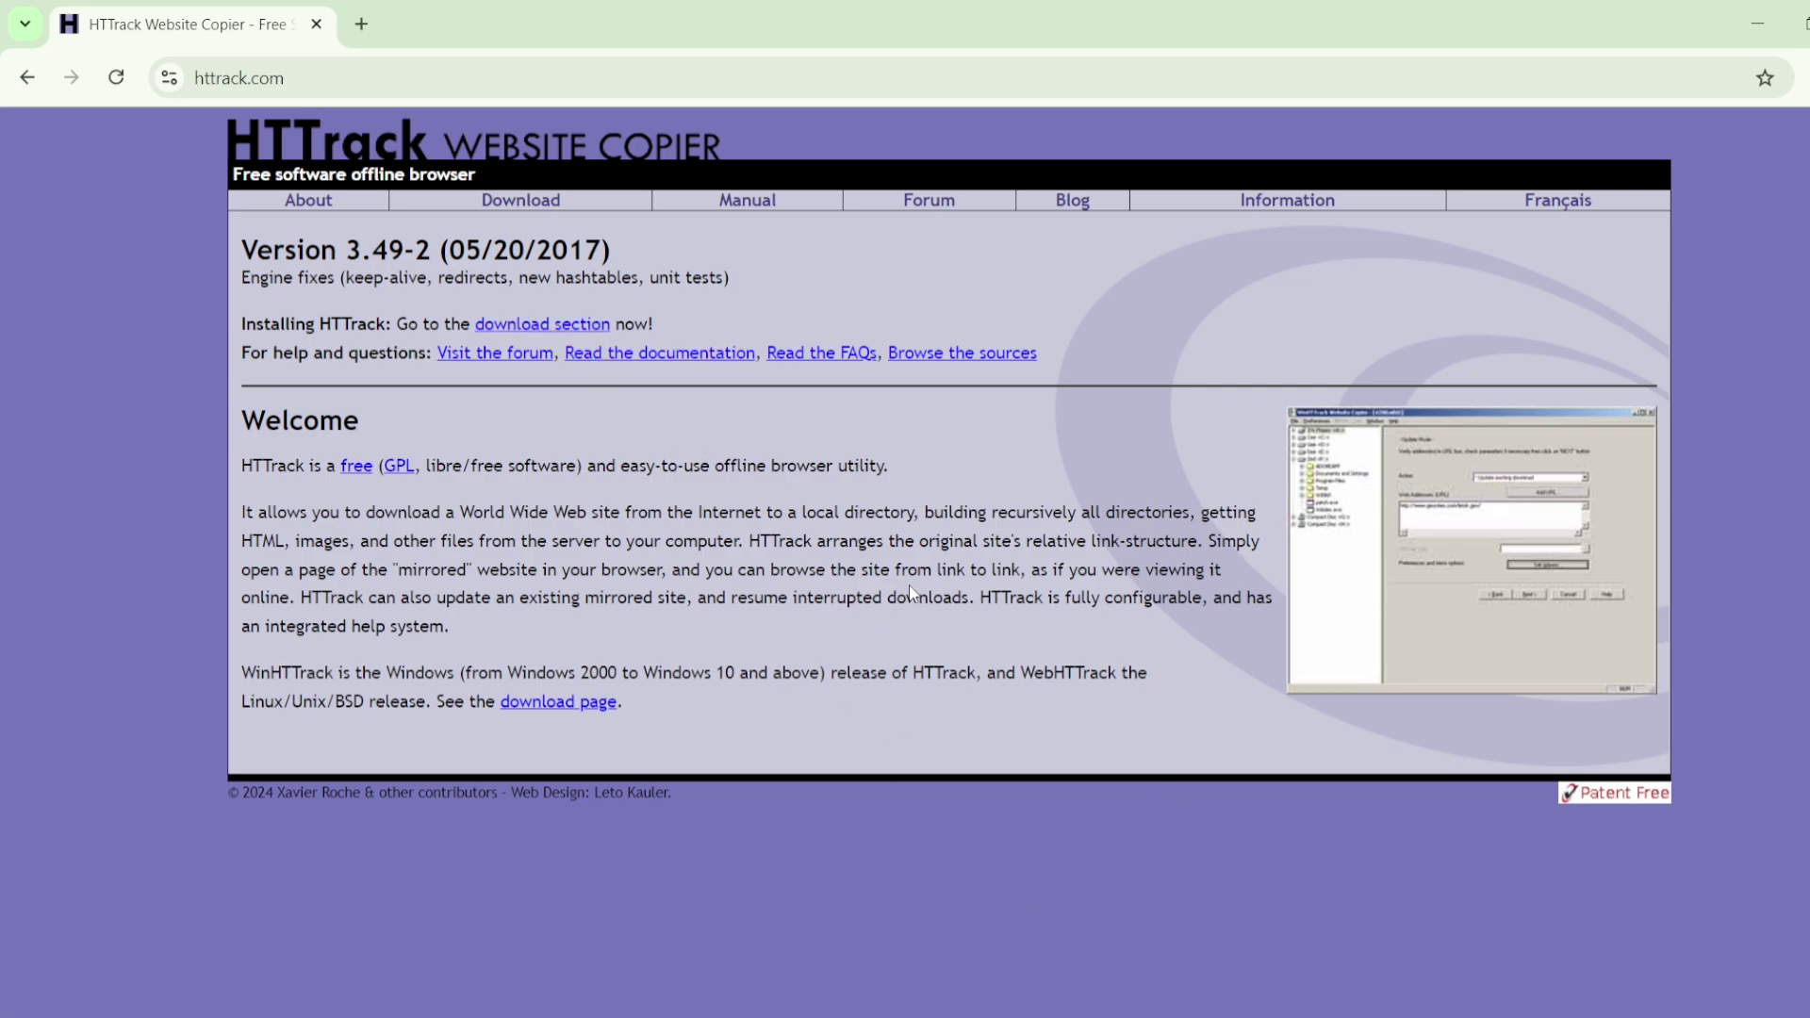
Step: Launch HTTrack Website Copier from the SOFTWARES folder on the desktop, with the browser and folder windows minimized
{"action": "left_click", "coordinate": [1753, 22]}
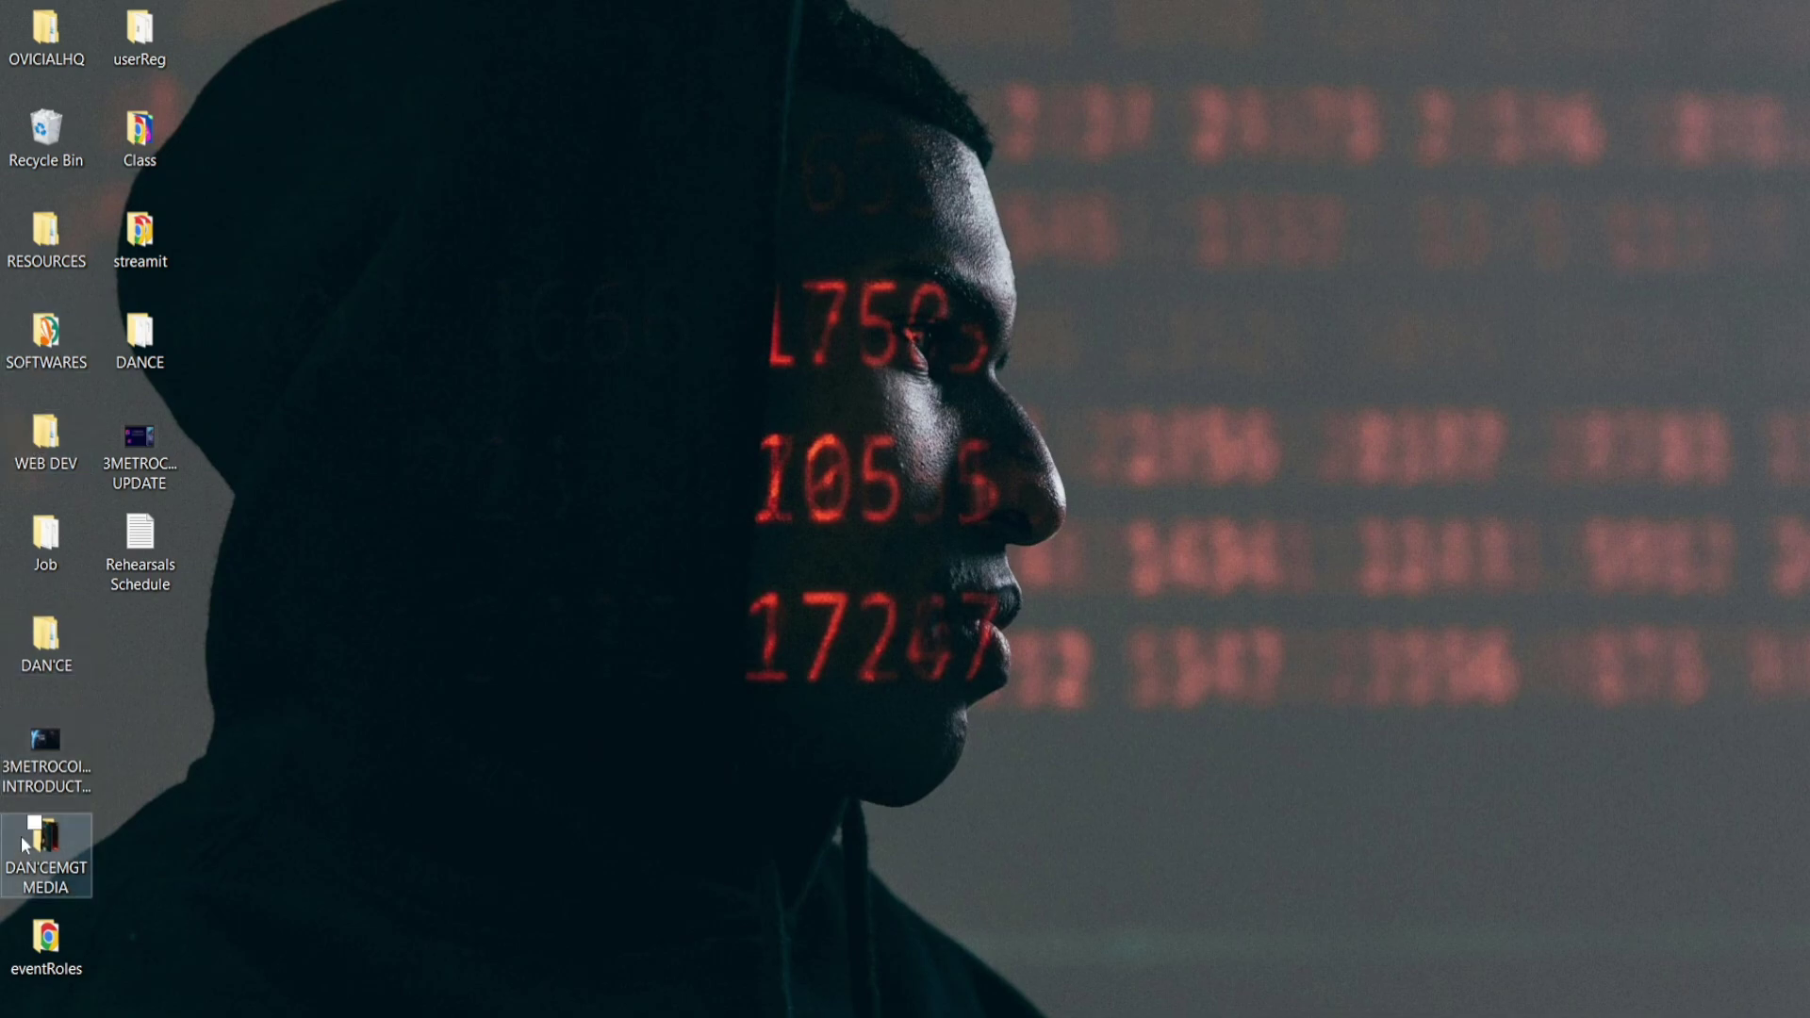
{"action": "left_click", "coordinate": [60, 341]}
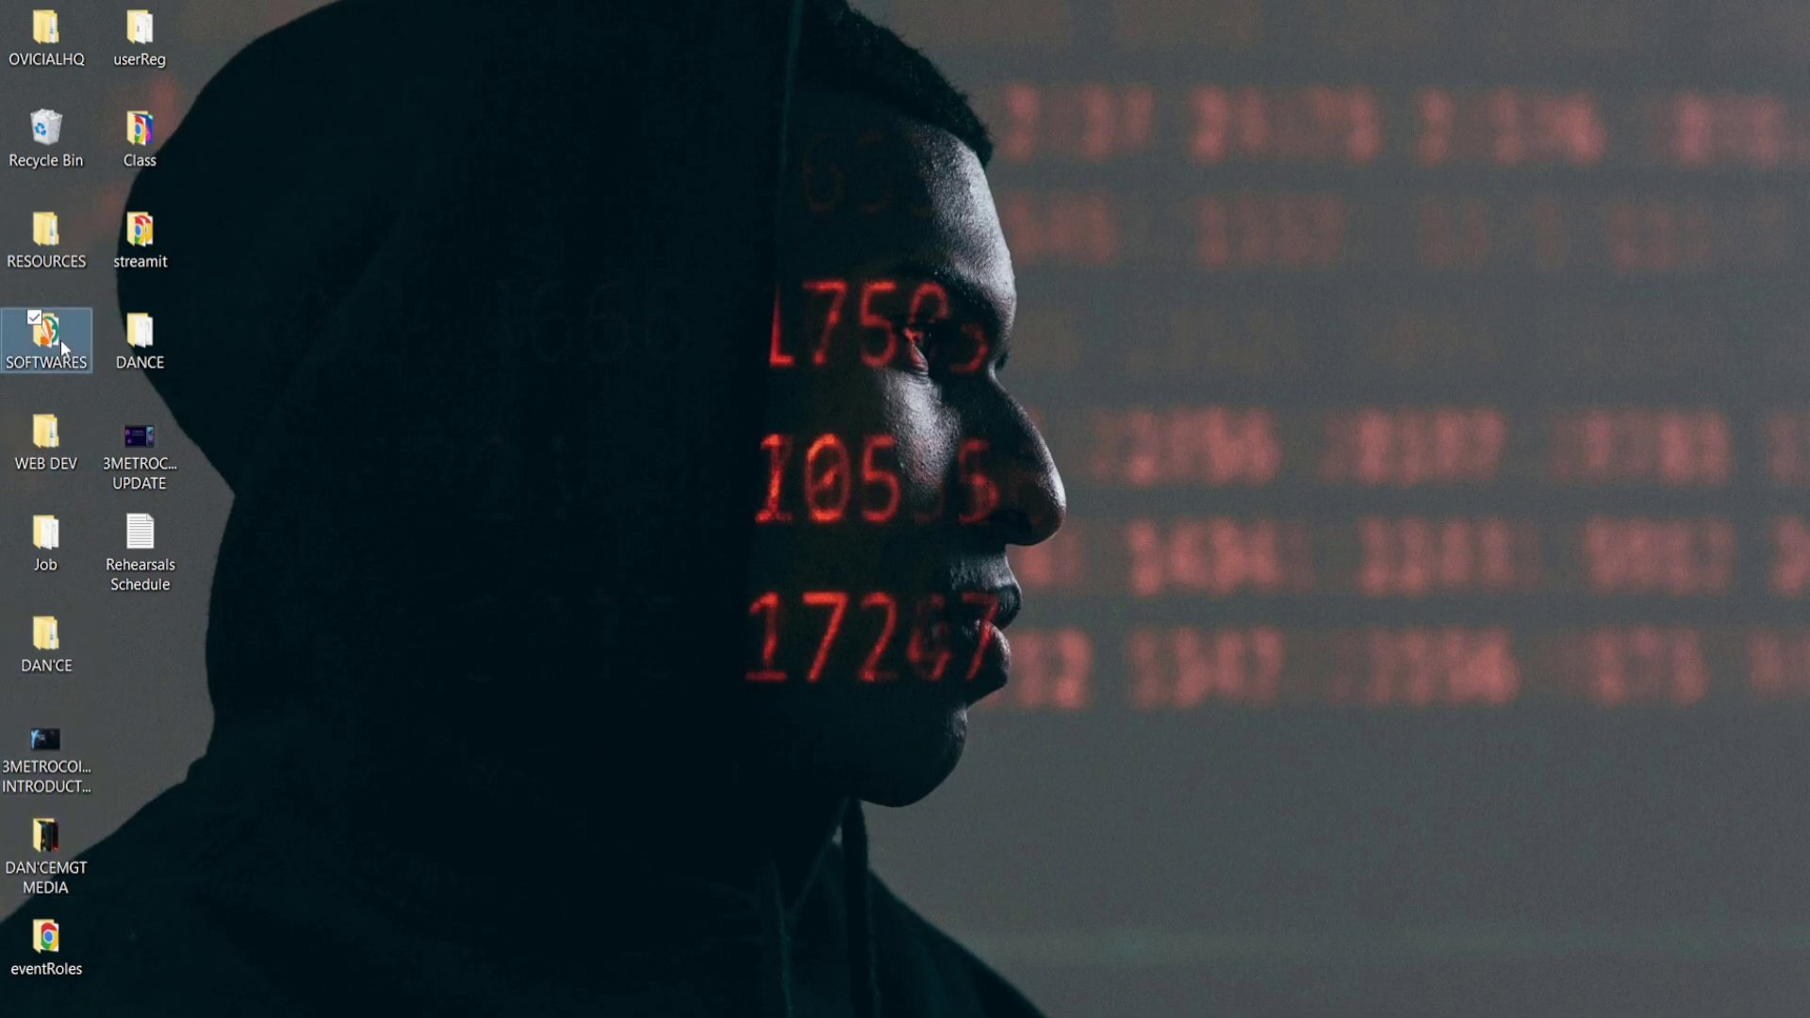
{"action": "double_click", "coordinate": [59, 336]}
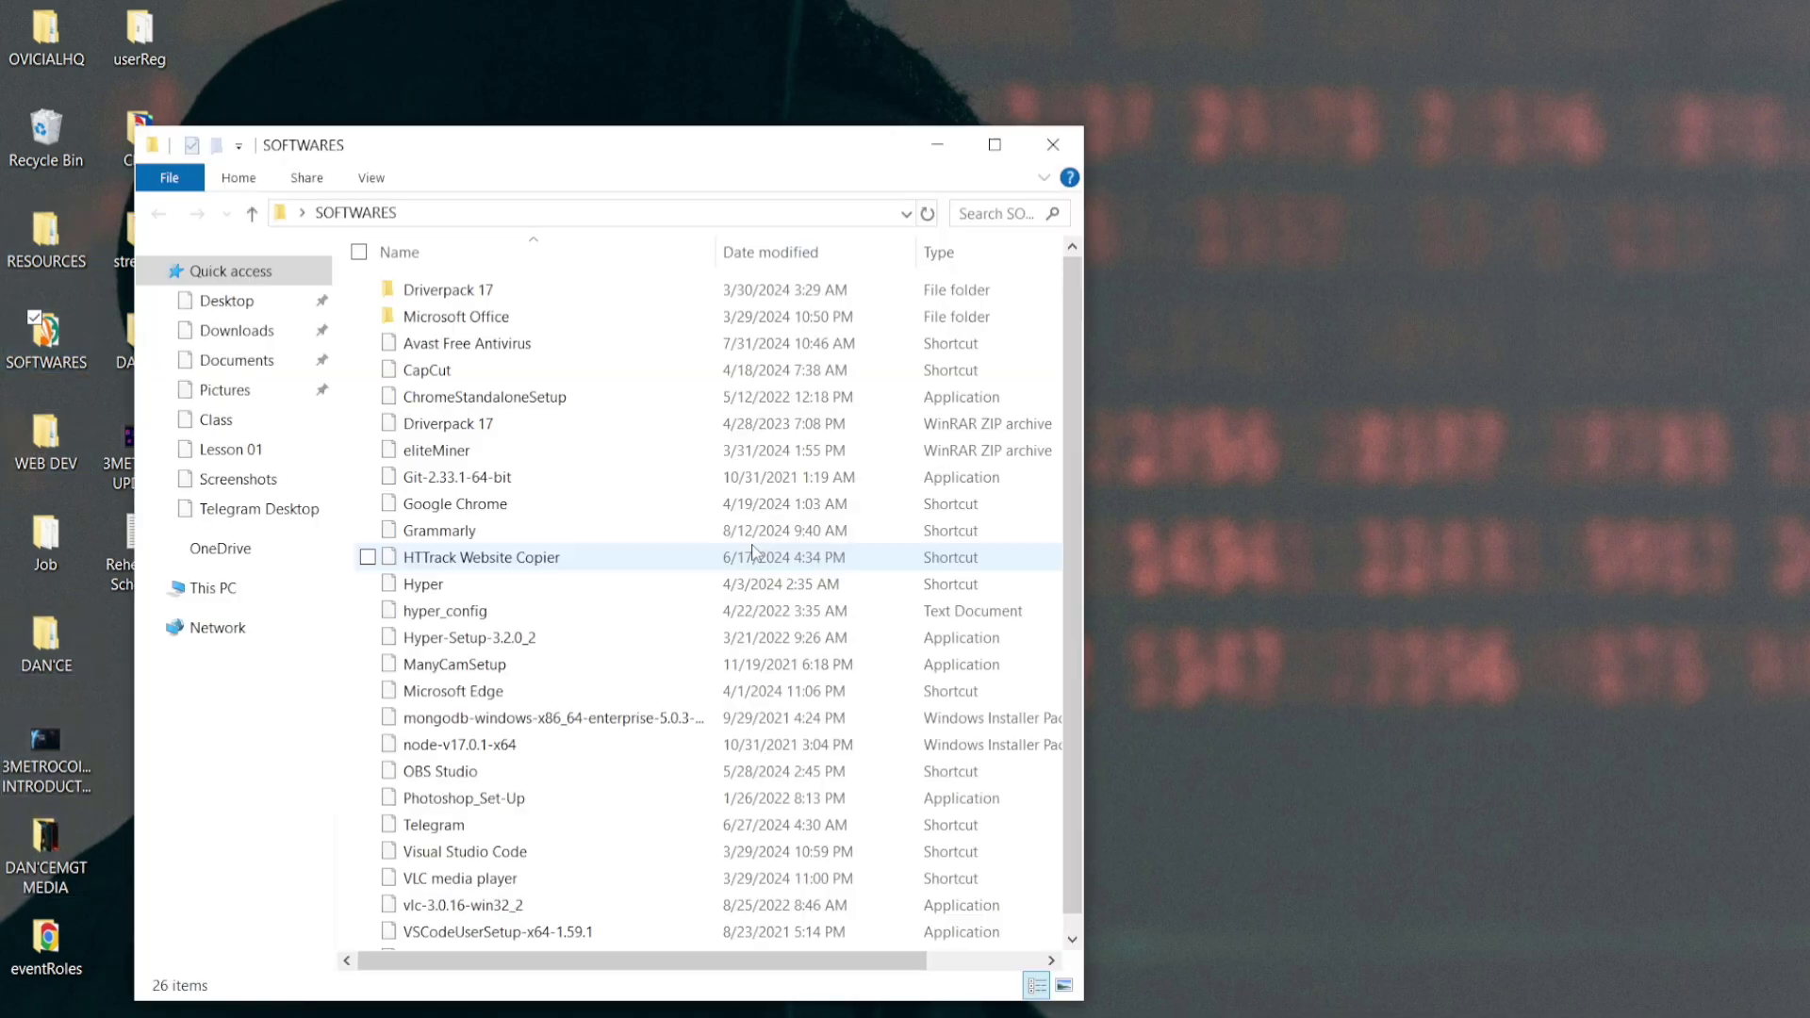
{"action": "scroll", "coordinate": [754, 550], "scroll_direction": "down", "scroll_amount": 1}
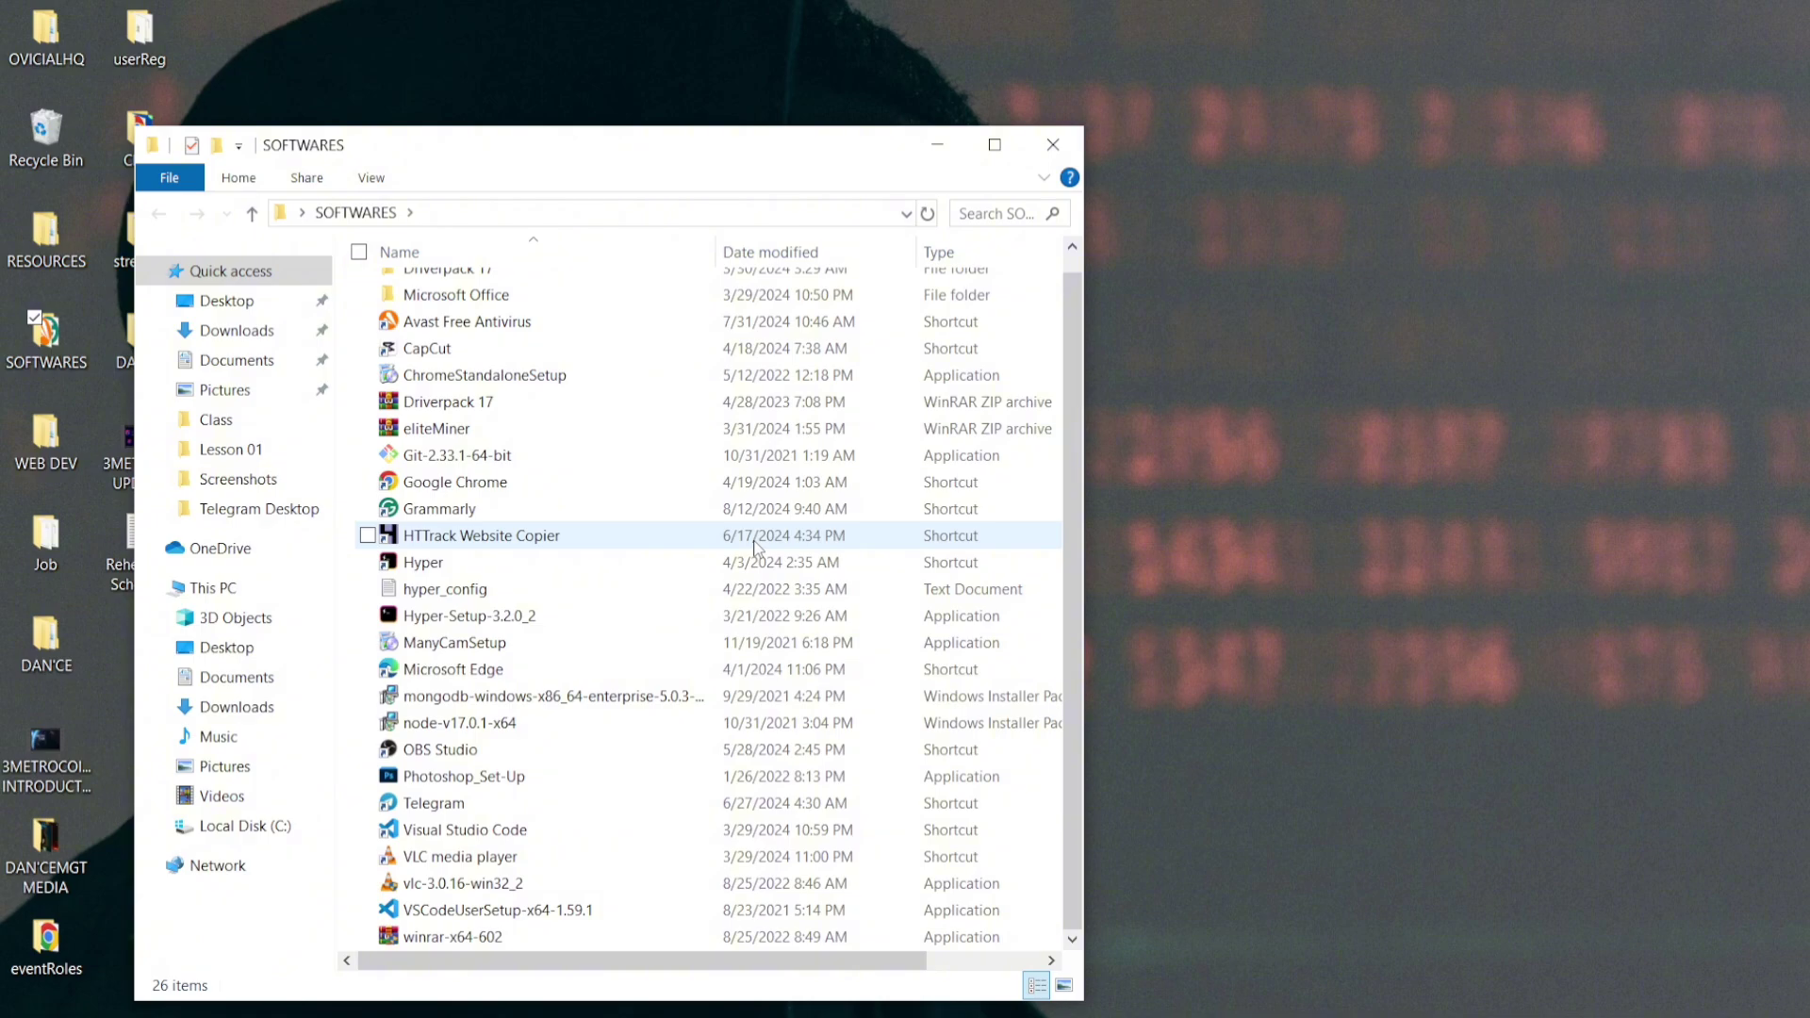
{"action": "double_click", "coordinate": [449, 543]}
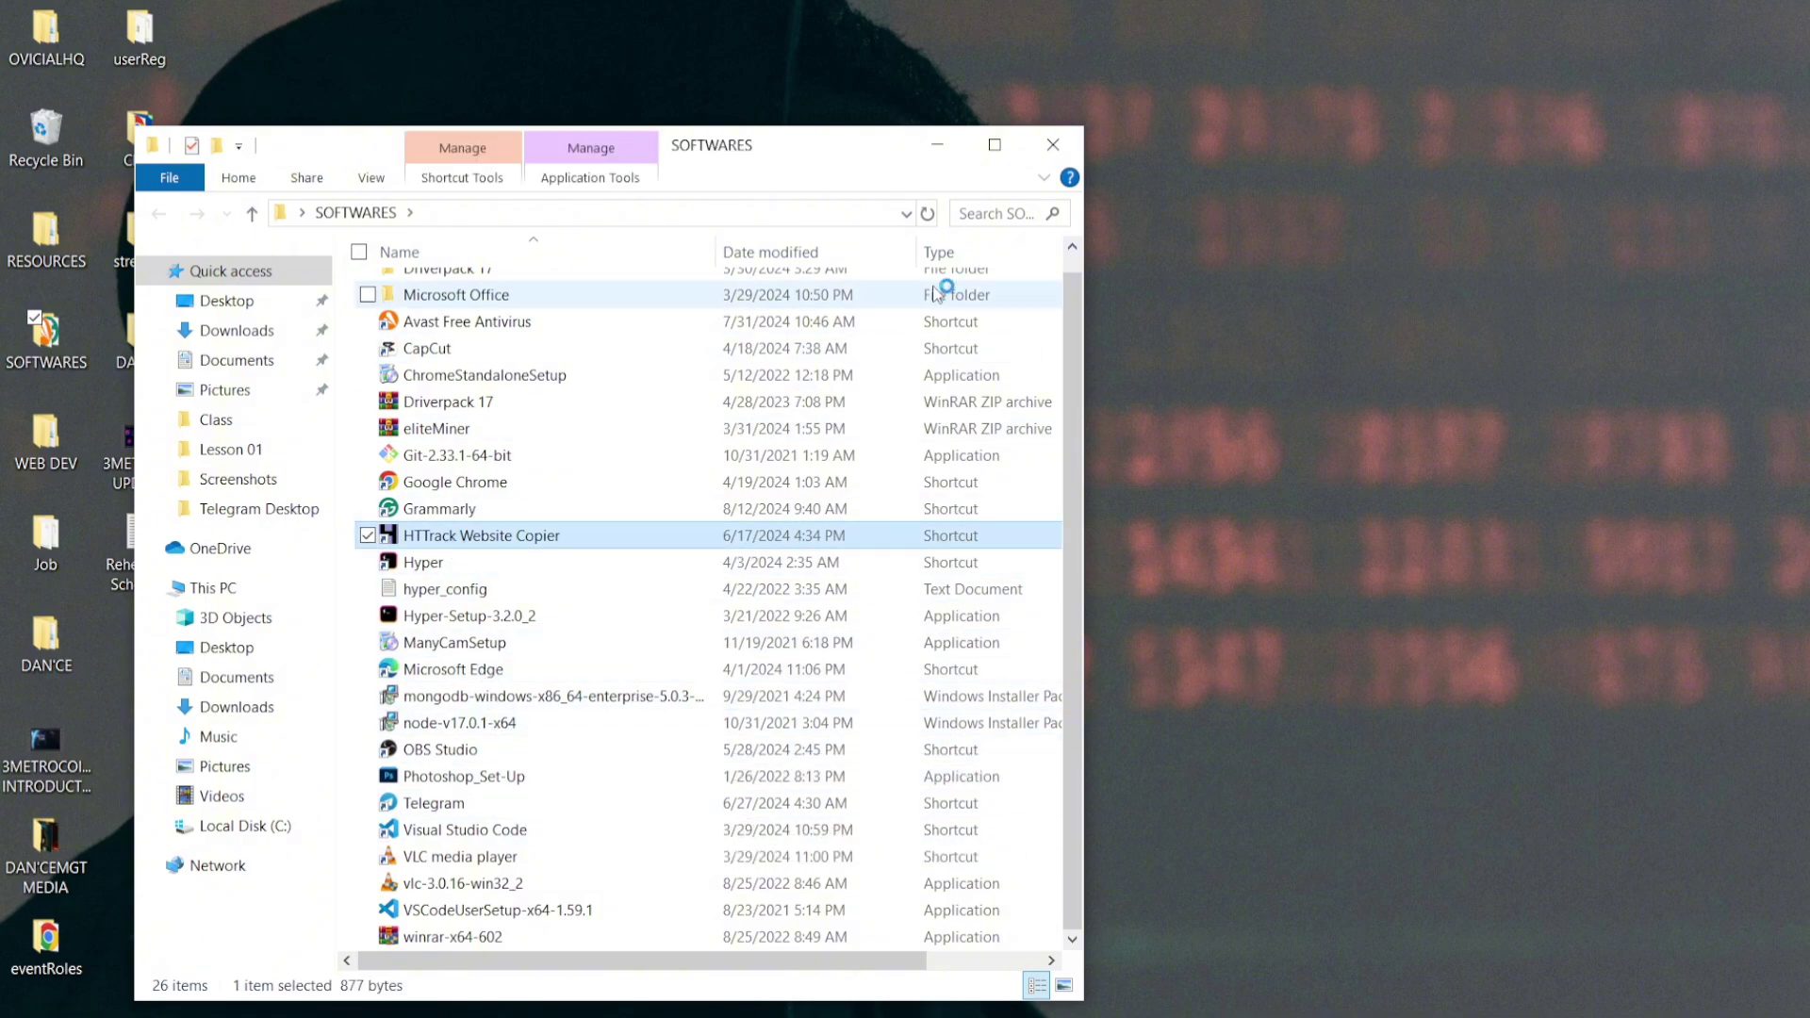
{"action": "left_click", "coordinate": [939, 145]}
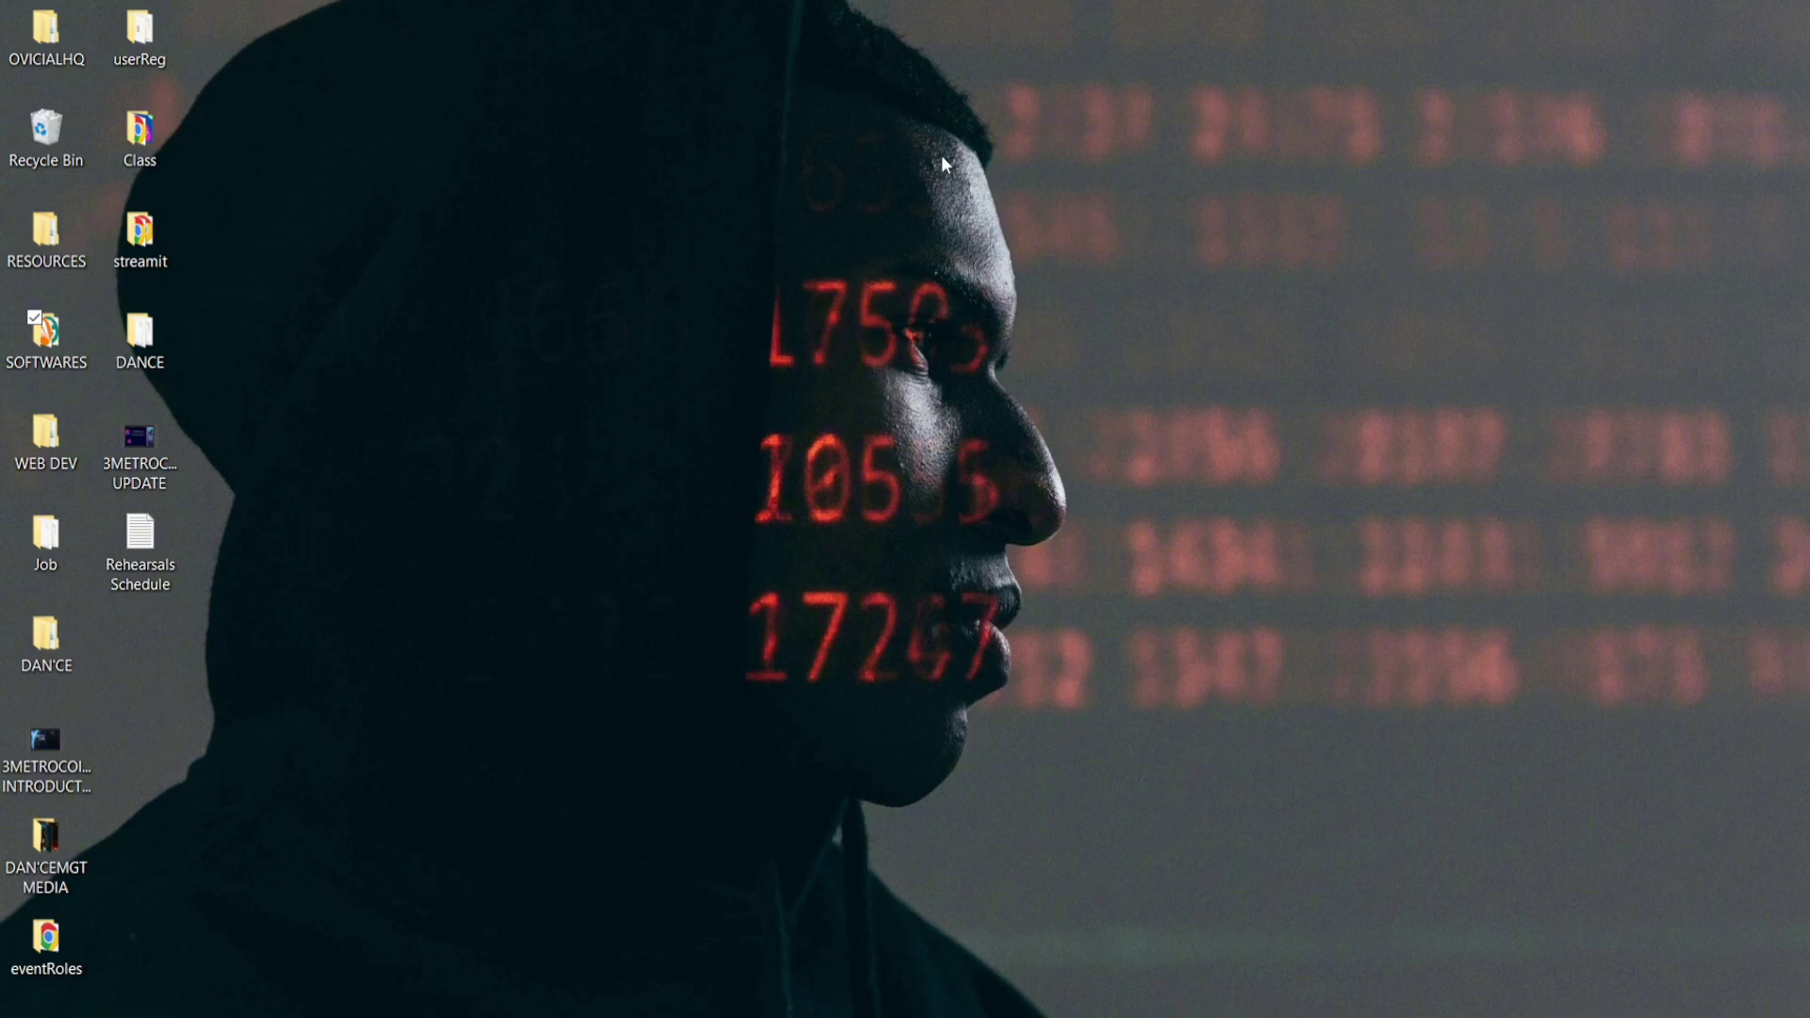
Step: Create a new folder named cloneJob on the desktop and refresh the desktop
{"action": "right_click", "coordinate": [577, 217]}
{"action": "left_click", "coordinate": [473, 297]}
{"action": "right_click", "coordinate": [620, 225]}
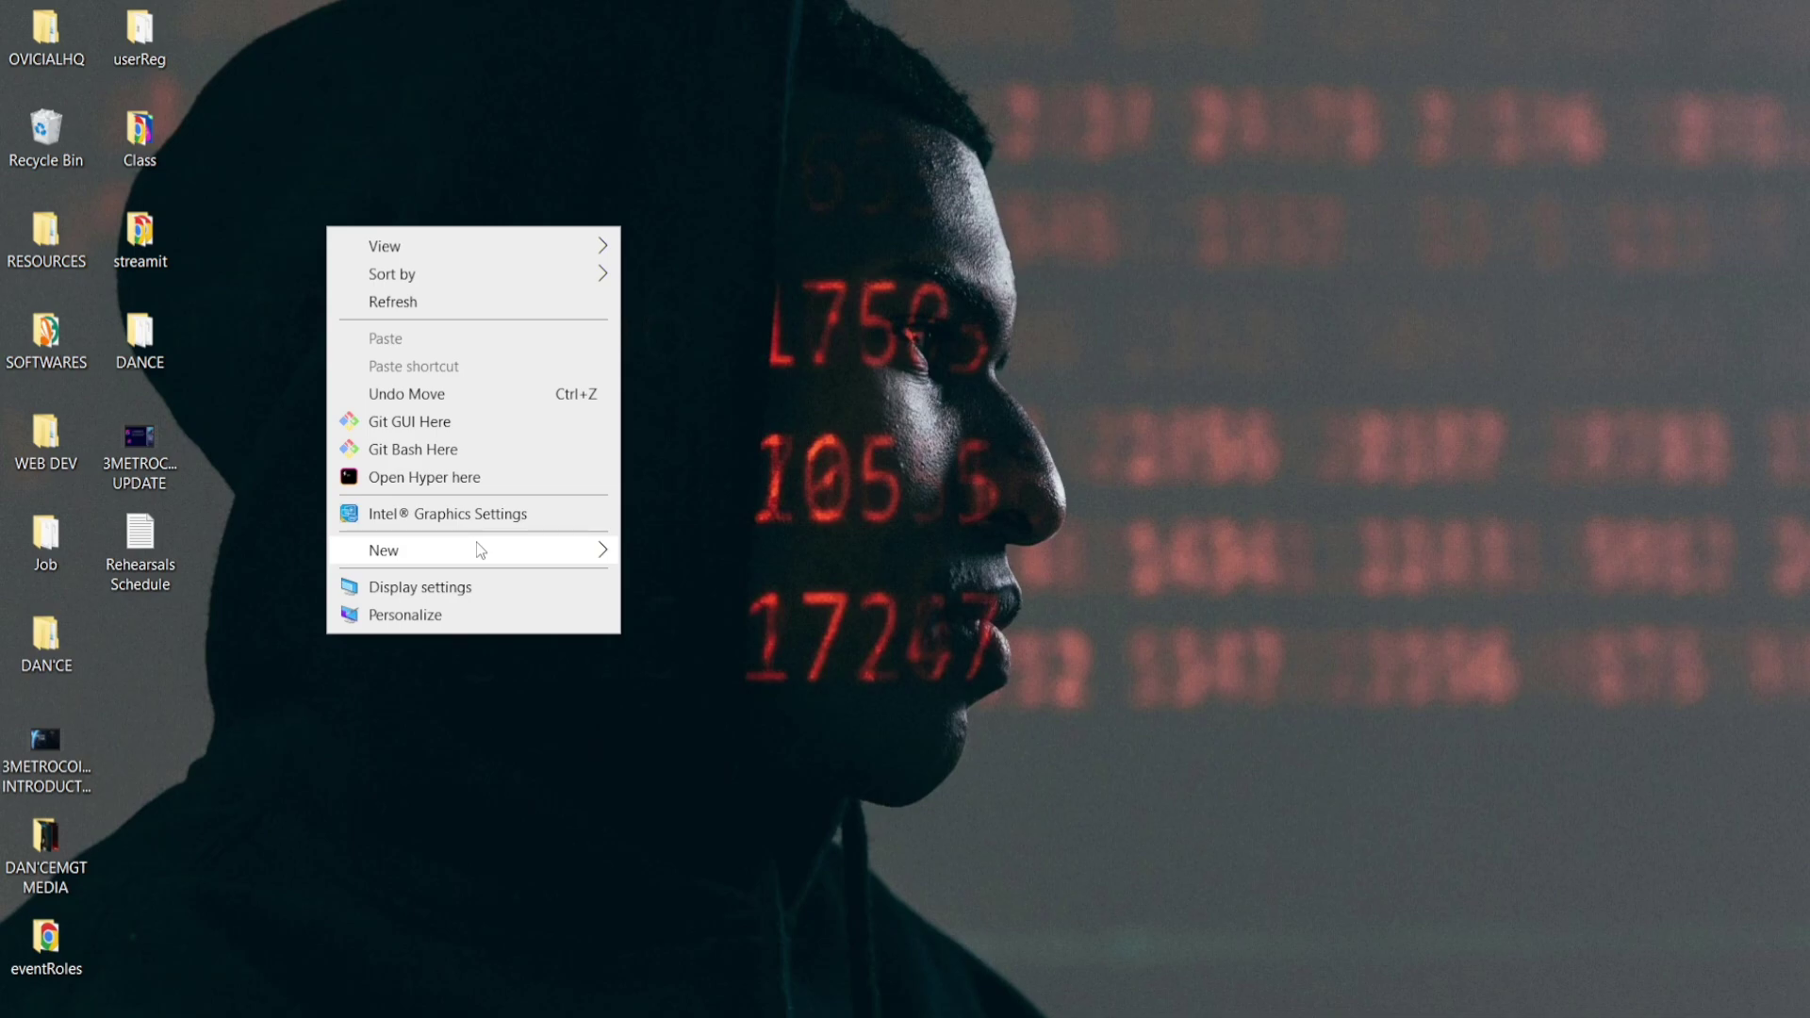
{"action": "mouse_move", "coordinate": [577, 556]}
{"action": "left_click", "coordinate": [722, 566]}
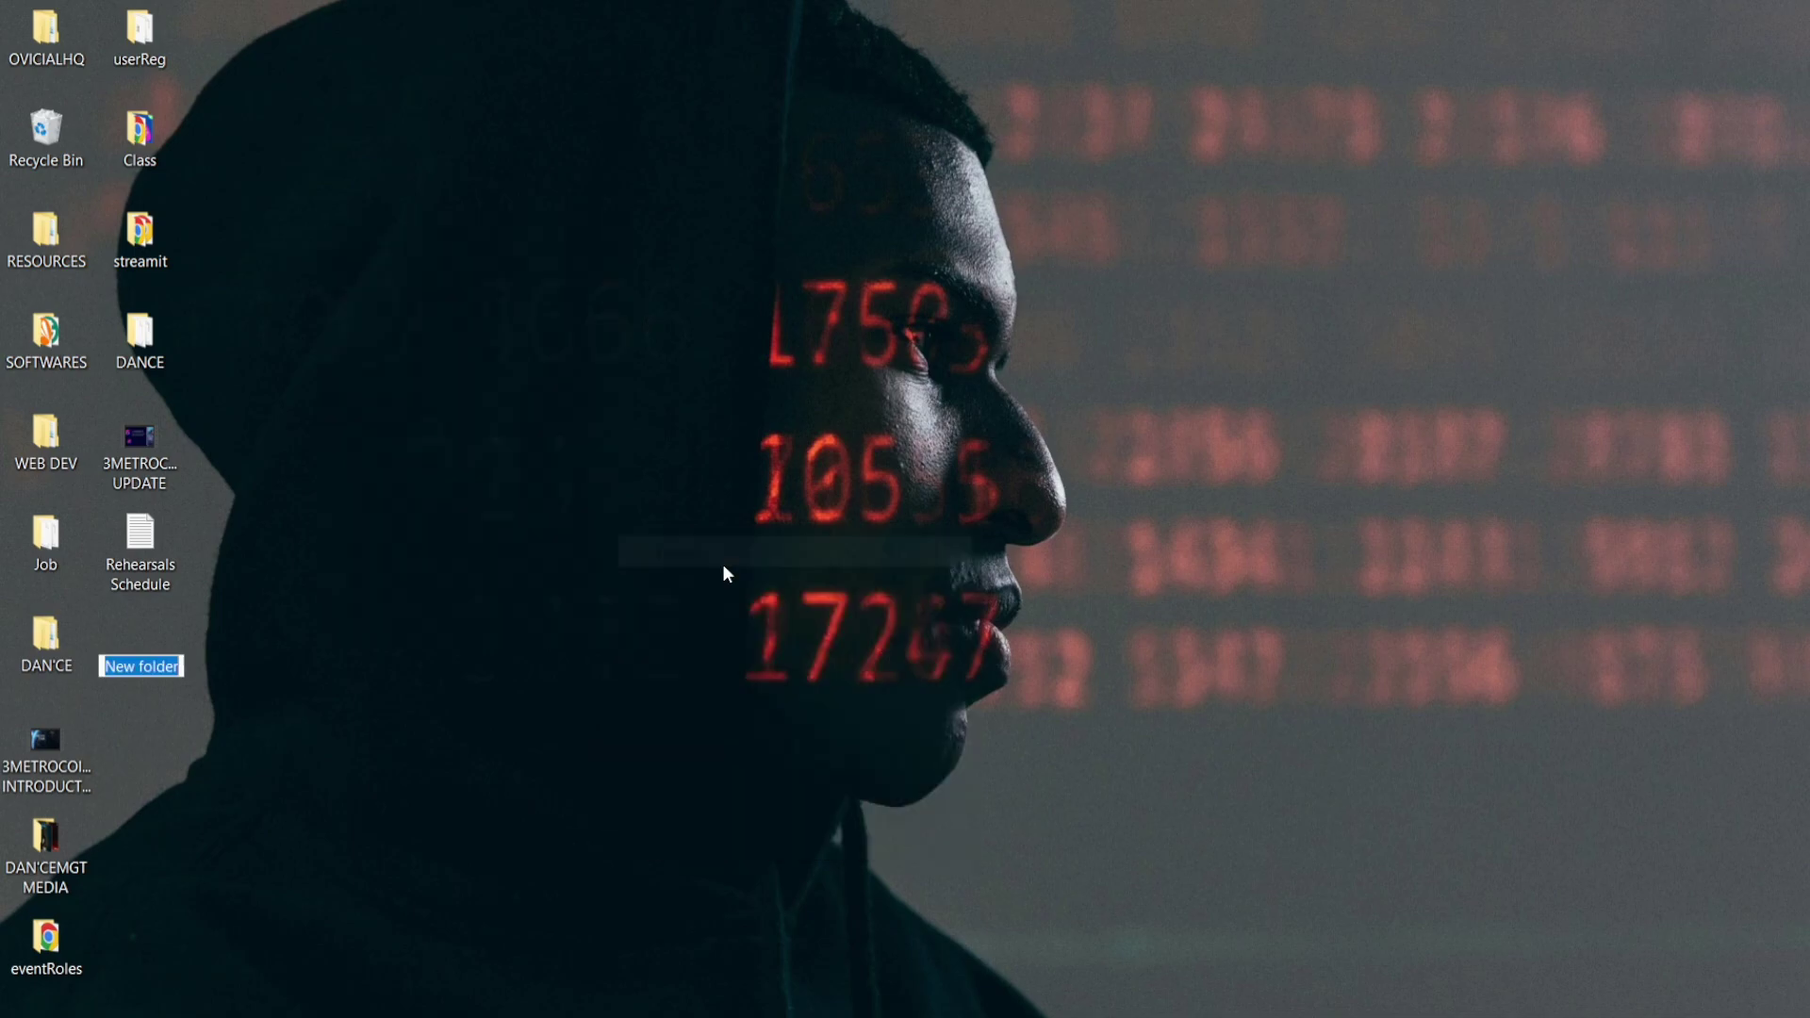
{"action": "type", "text": "clone"}
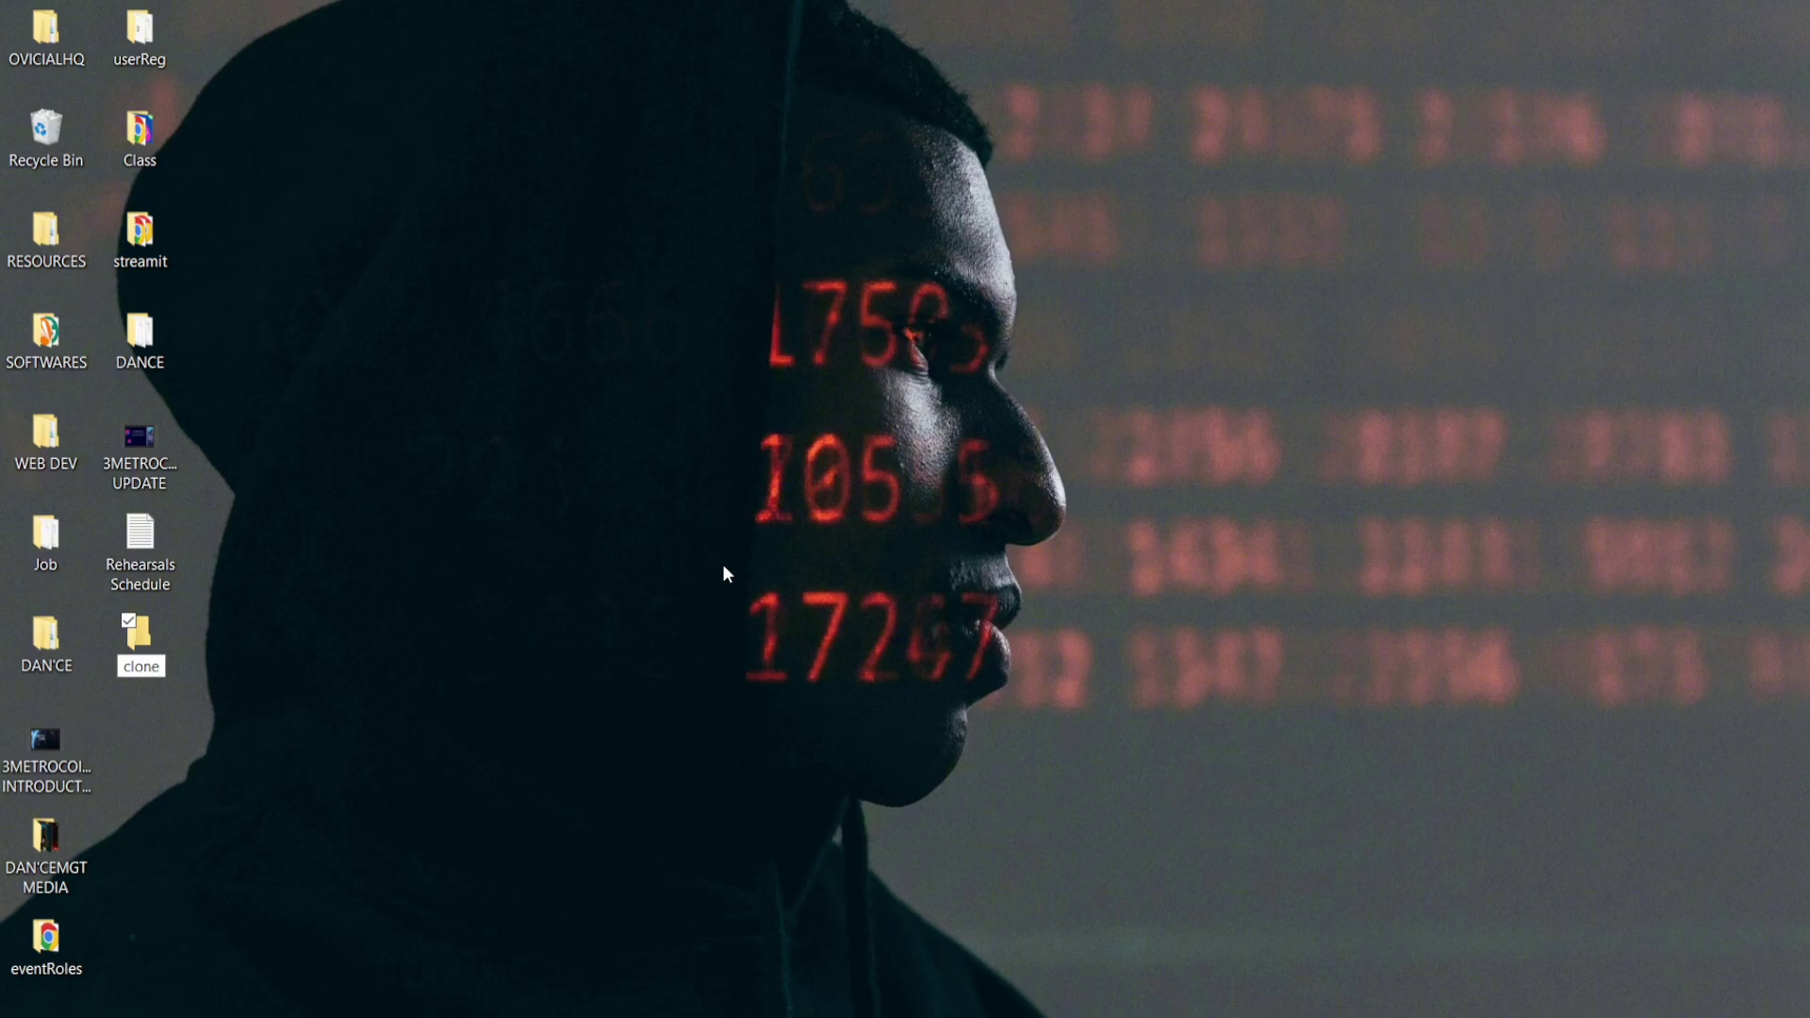
{"action": "type", "text": "."}
{"action": "type", "text": "ob"}
{"action": "key", "text": "Return"}
{"action": "right_click", "coordinate": [697, 386]}
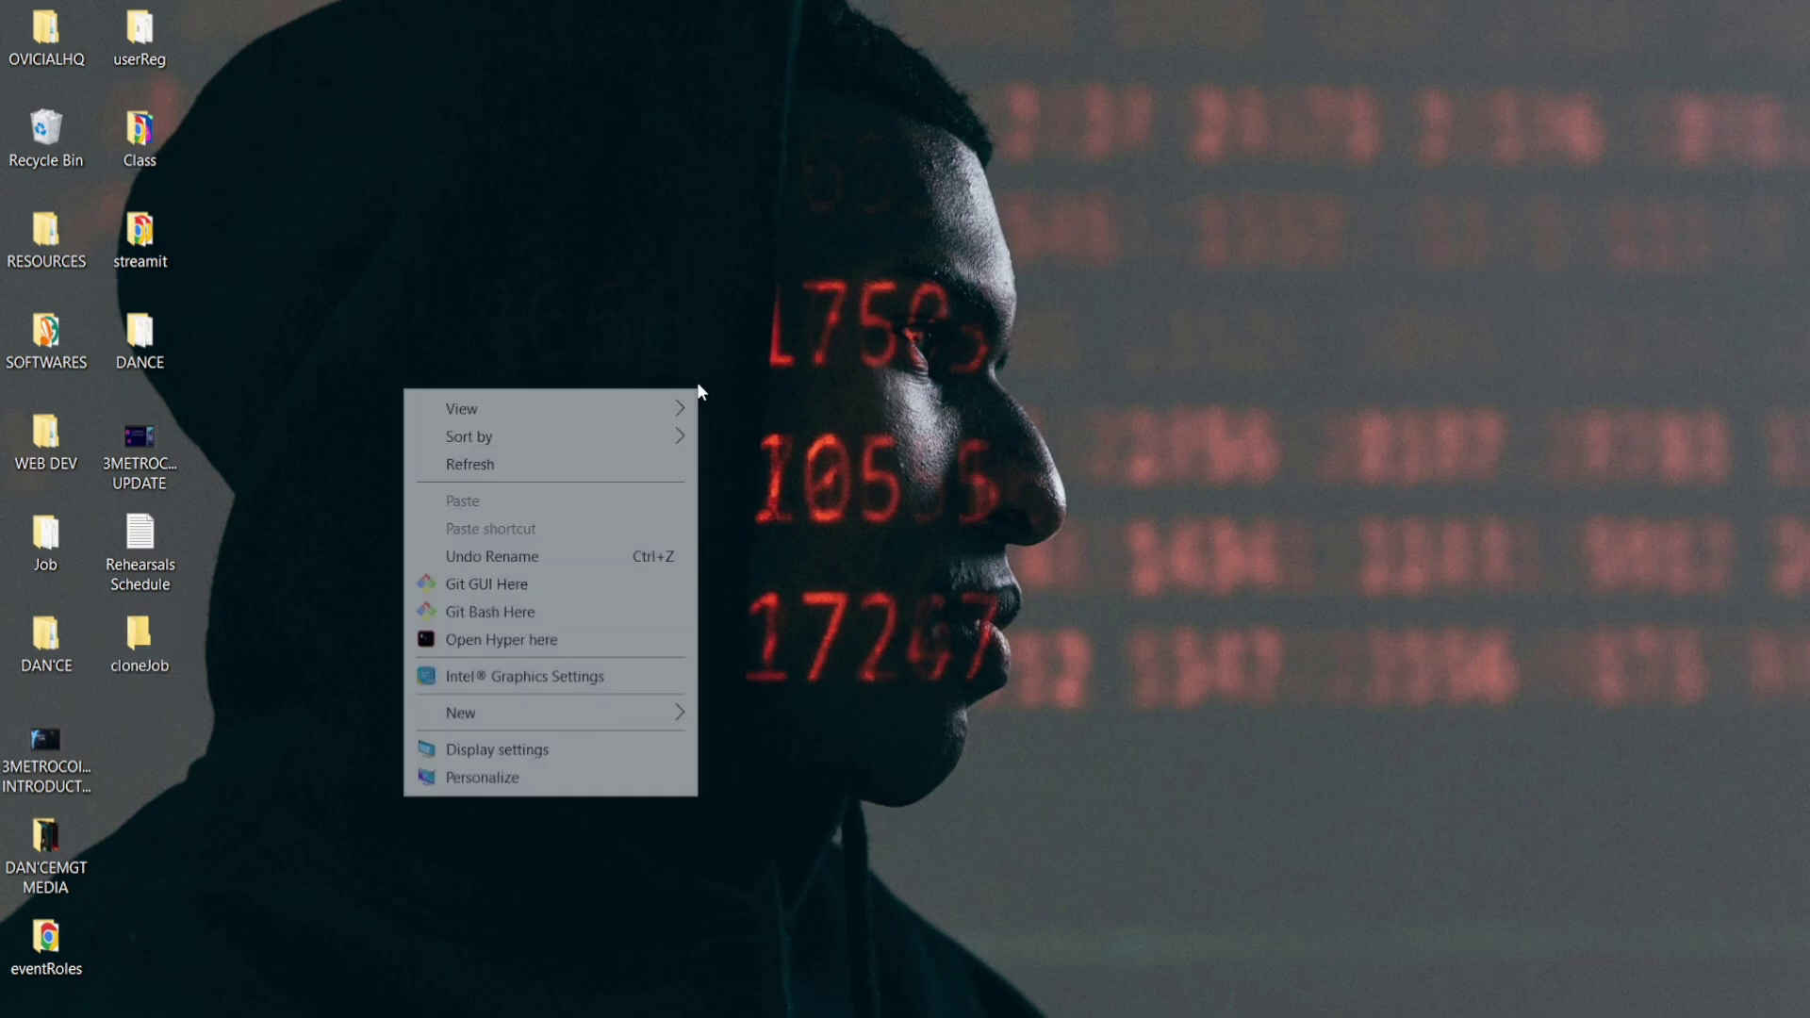
{"action": "left_click", "coordinate": [529, 466]}
Step: Switch to WinHTTrack Website Copier and start a new project named CloneWeb
{"action": "left_click", "coordinate": [1478, 992]}
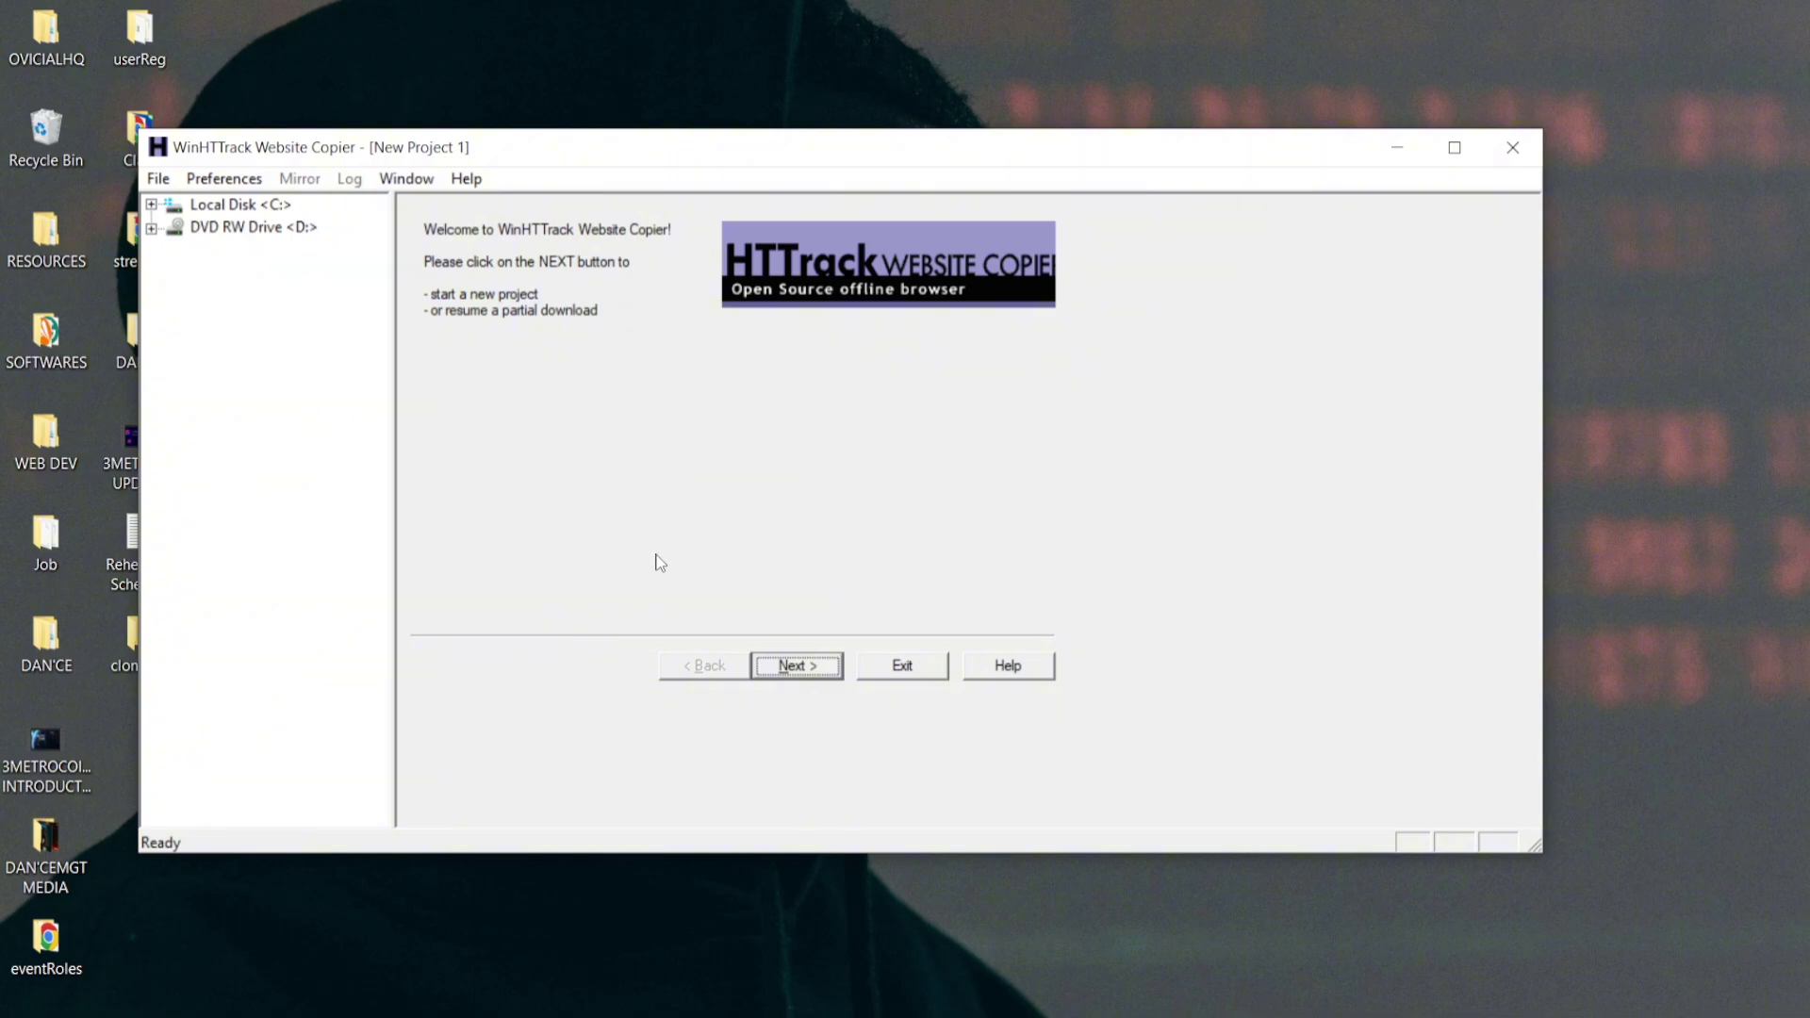
{"action": "left_click", "coordinate": [817, 661]}
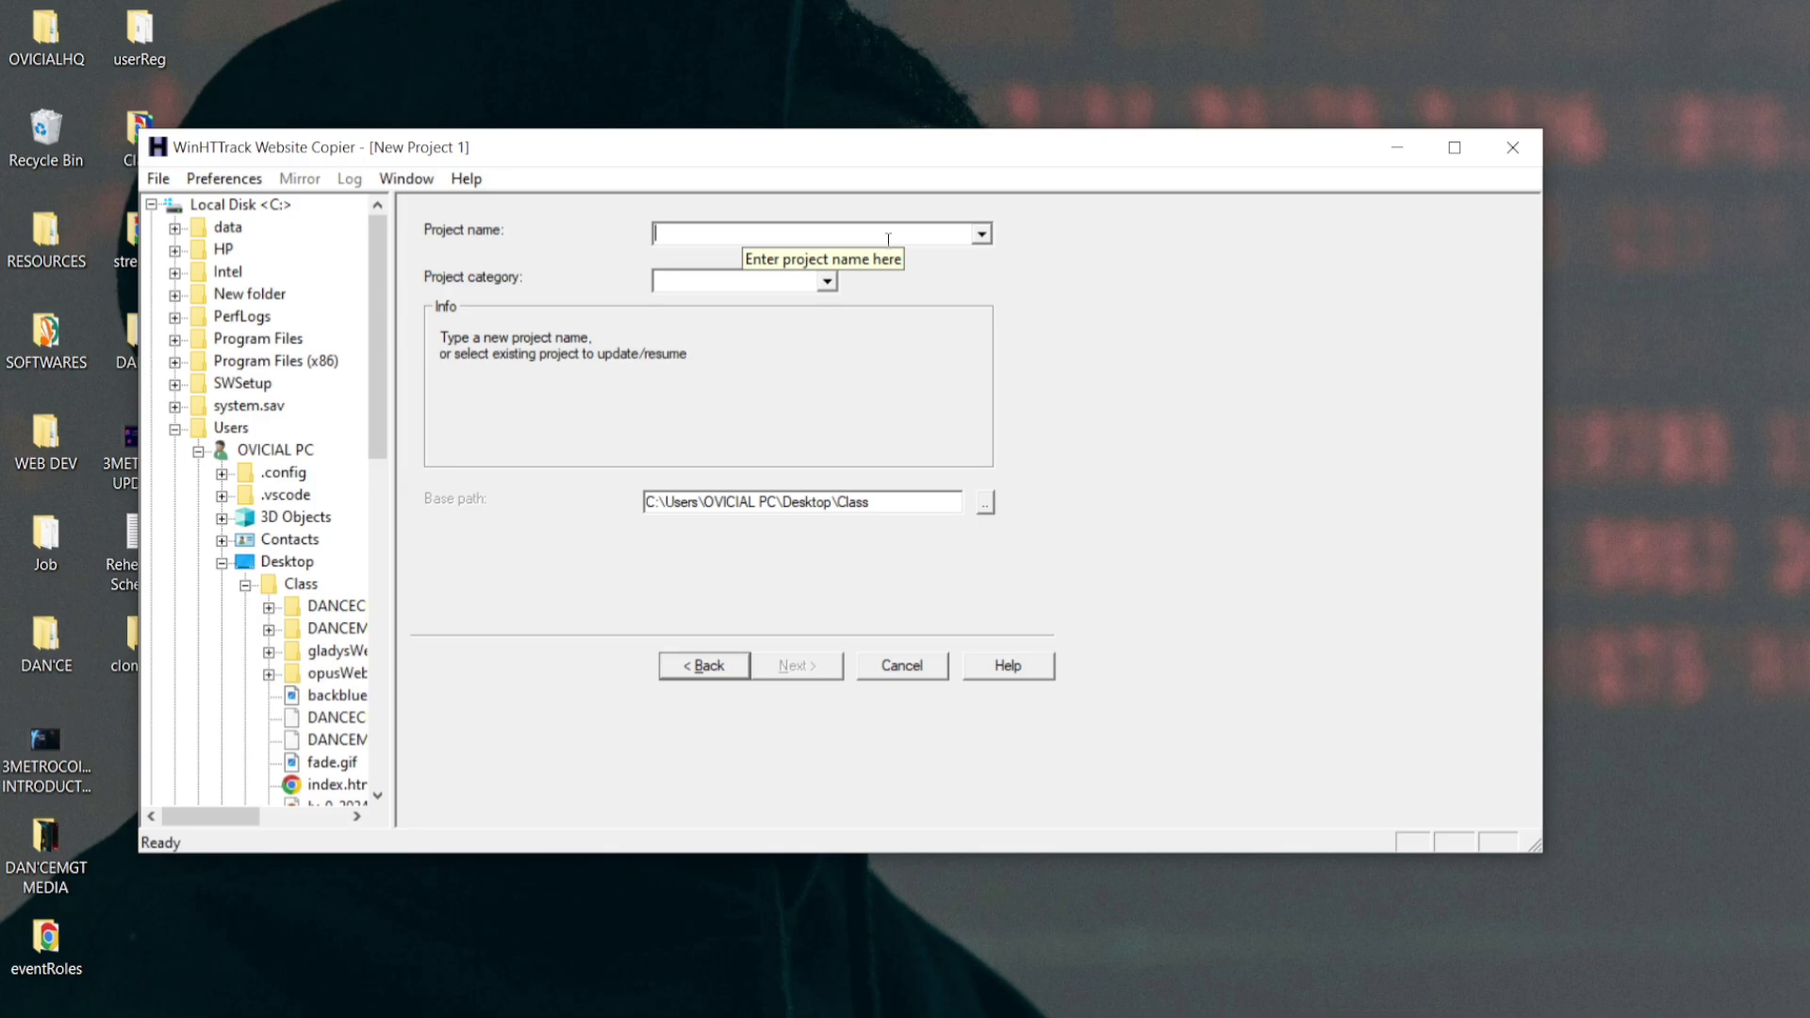
{"action": "key", "text": "Caps_Lock"}
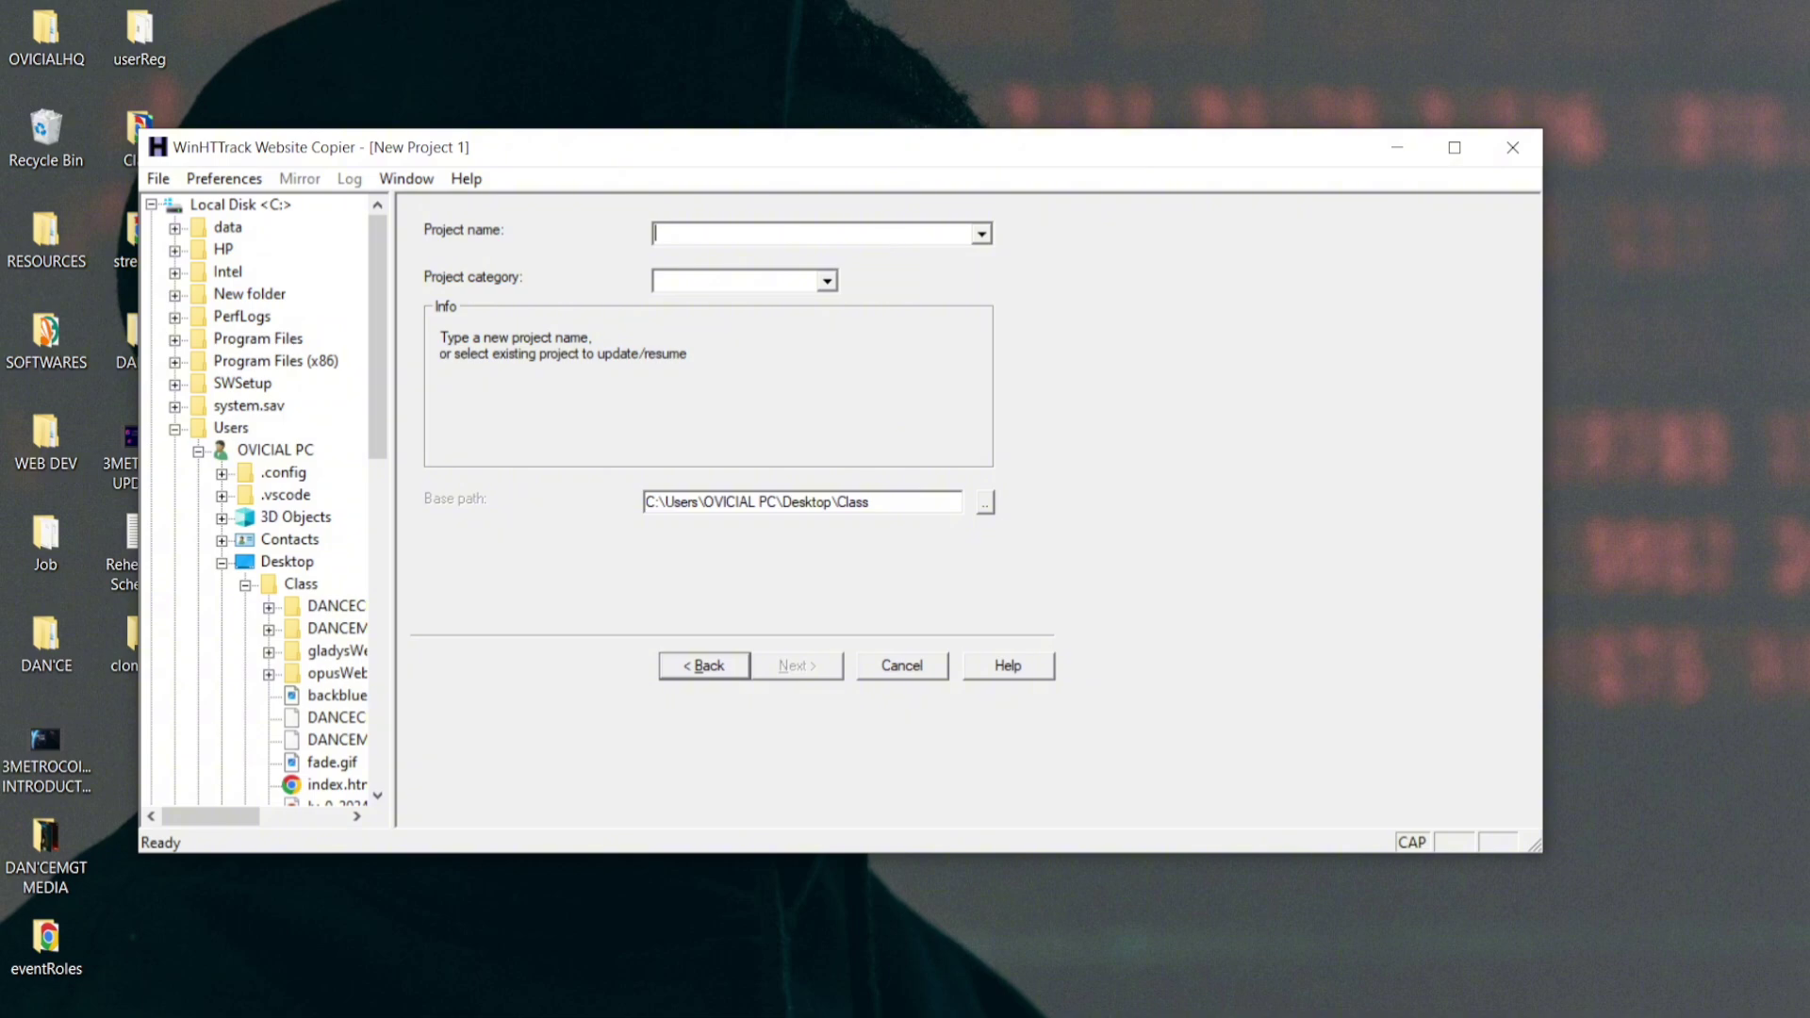
{"action": "type", "text": "C"}
{"action": "key", "text": "Caps_Lock"}
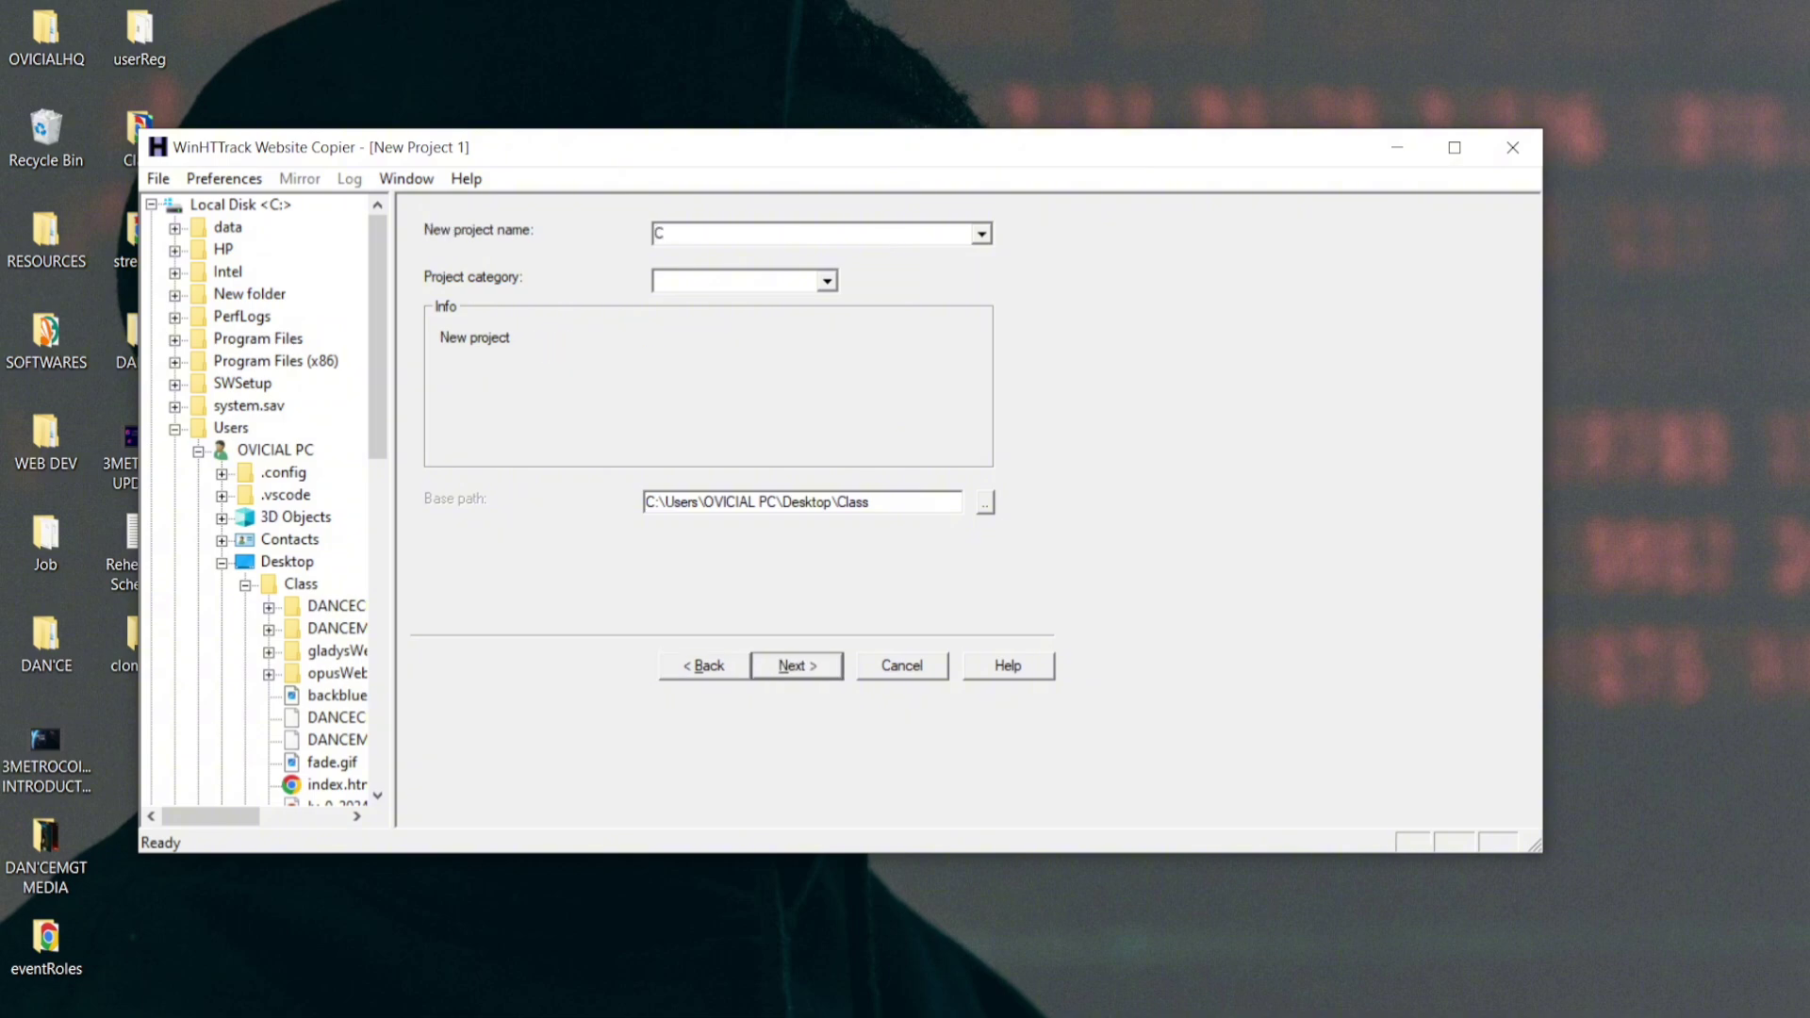
{"action": "type", "text": "lone"}
{"action": "key", "text": "Caps_Lock"}
{"action": "type", "text": "W"}
{"action": "key", "text": "Caps_Lock"}
{"action": "type", "text": "eb"}
Step: Set the project's base path to the cloneJob folder on the Desktop and continue to the mirroring mode page
{"action": "left_click", "coordinate": [985, 505]}
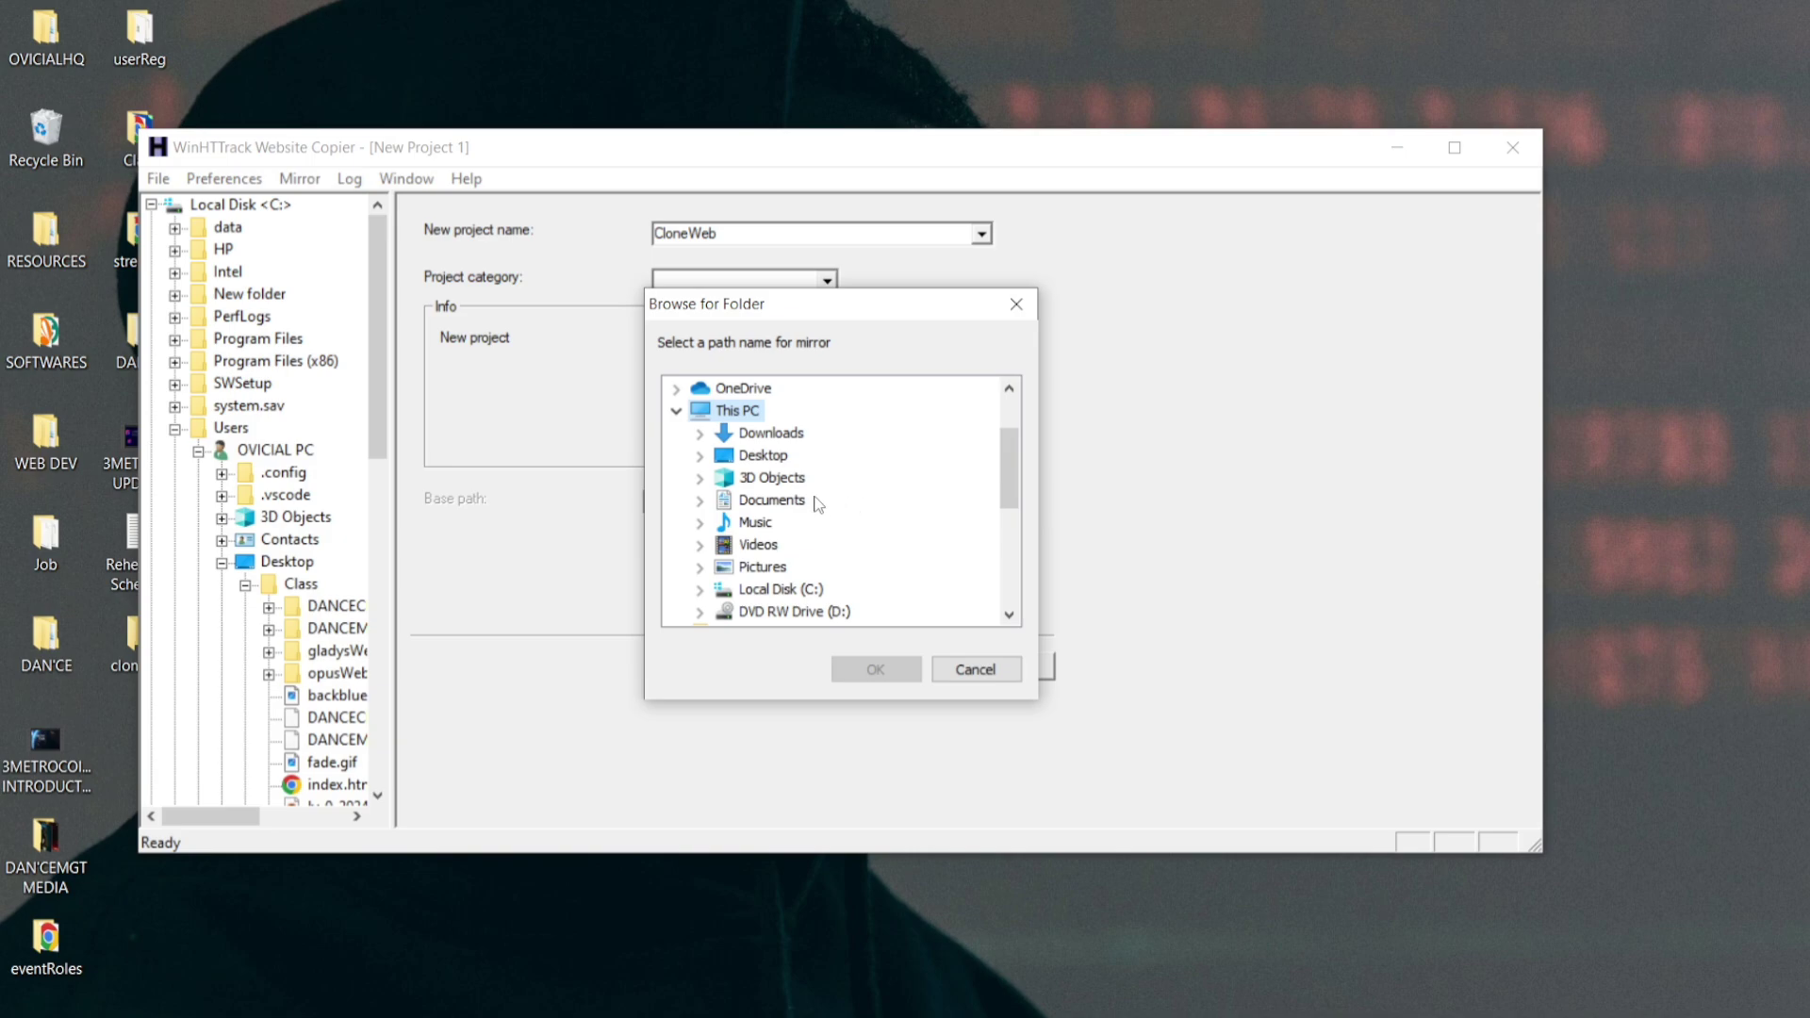
{"action": "left_click", "coordinate": [752, 456]}
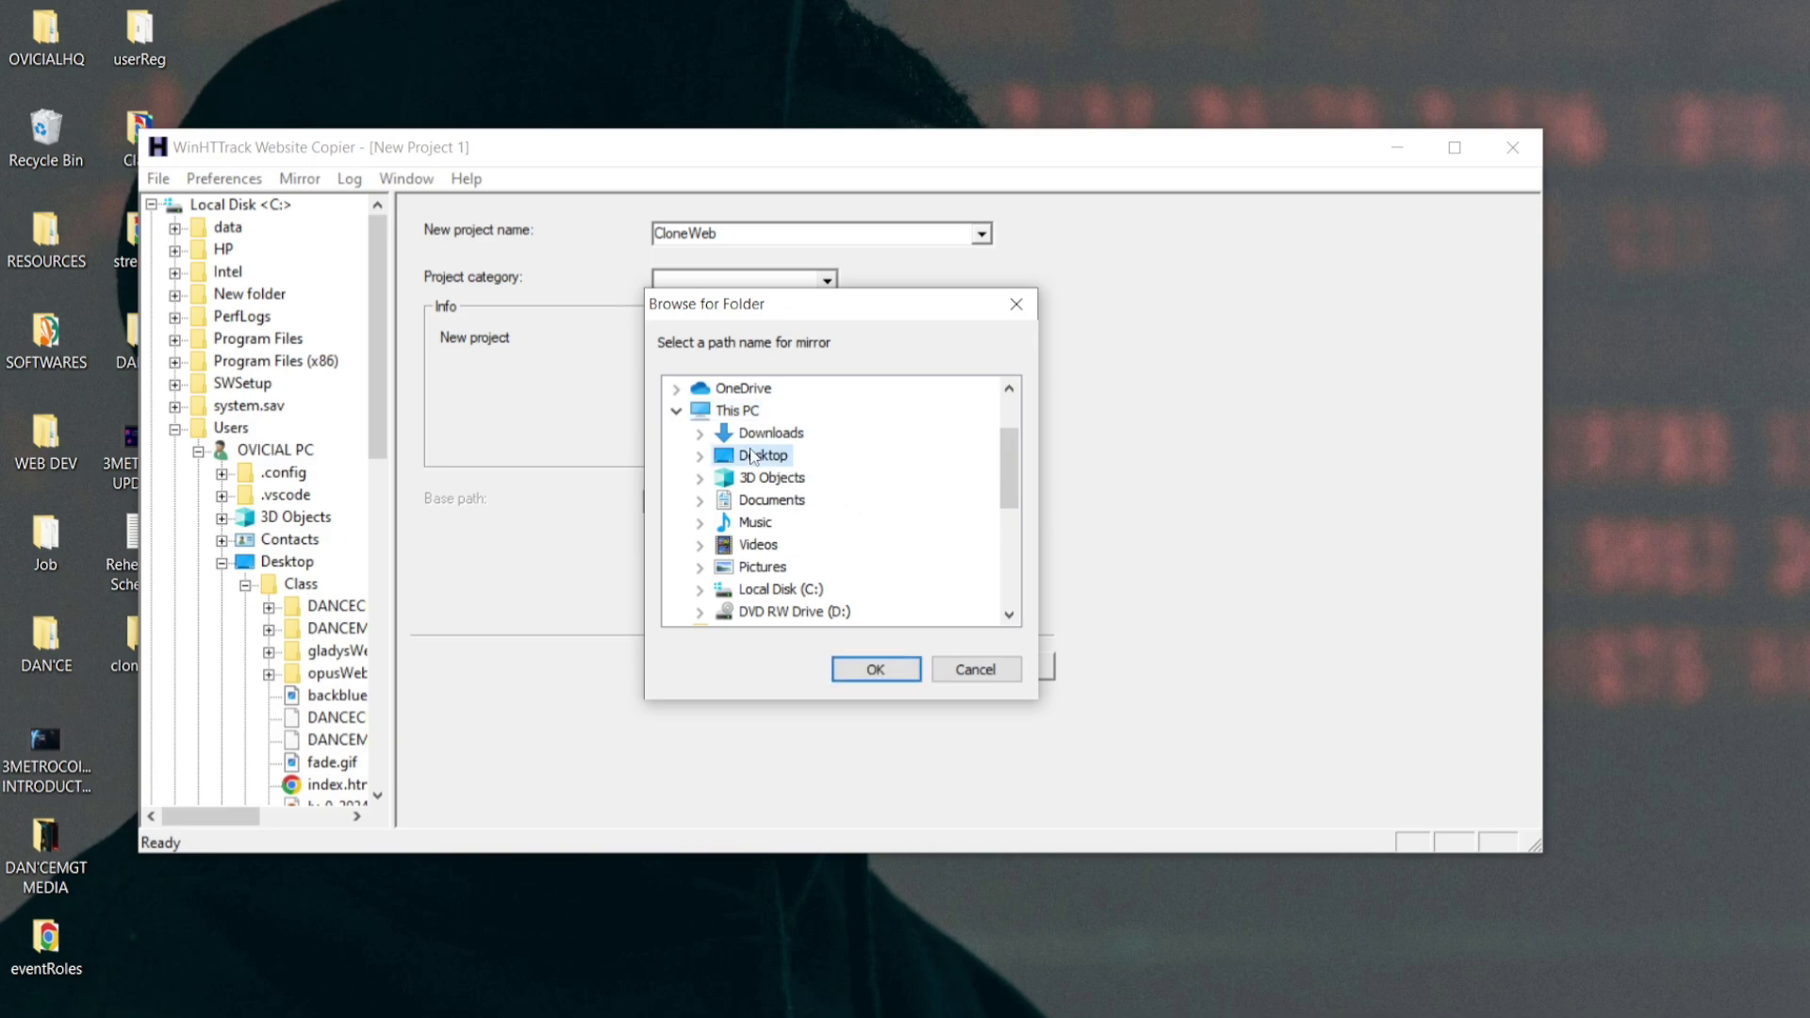
{"action": "double_click", "coordinate": [751, 456]}
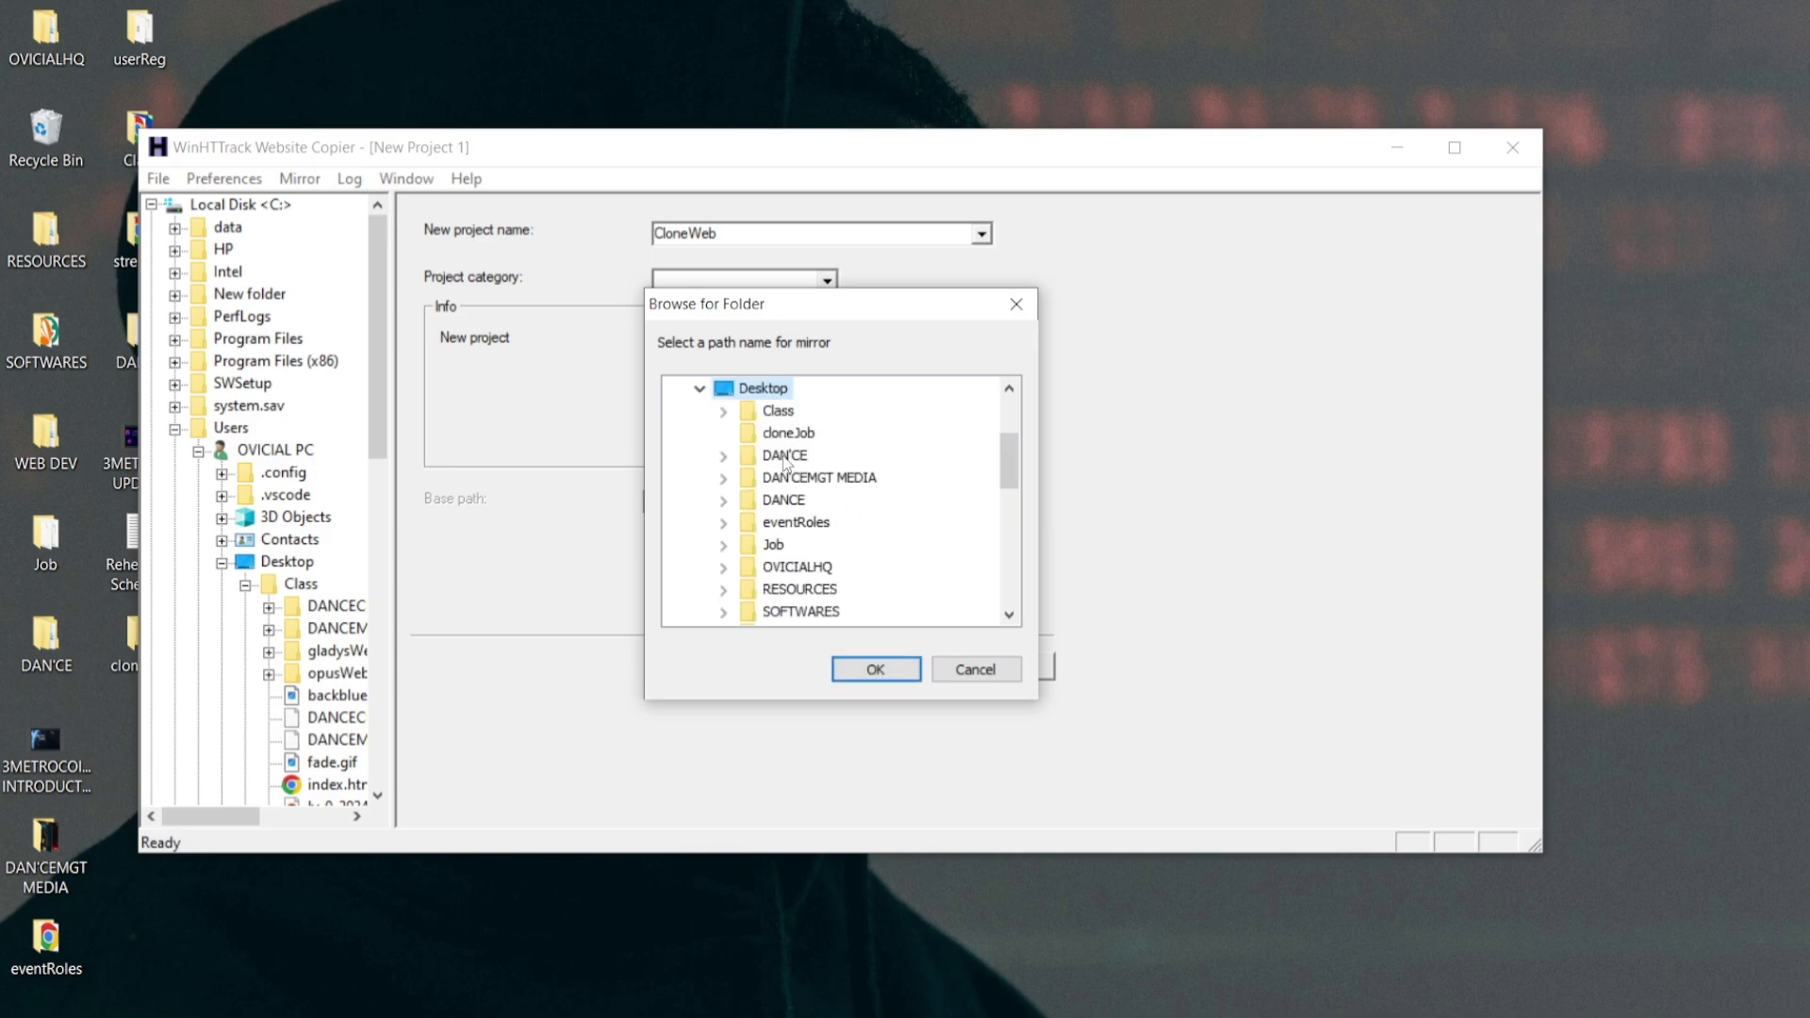
{"action": "scroll", "coordinate": [792, 466], "scroll_direction": "down", "scroll_amount": 2}
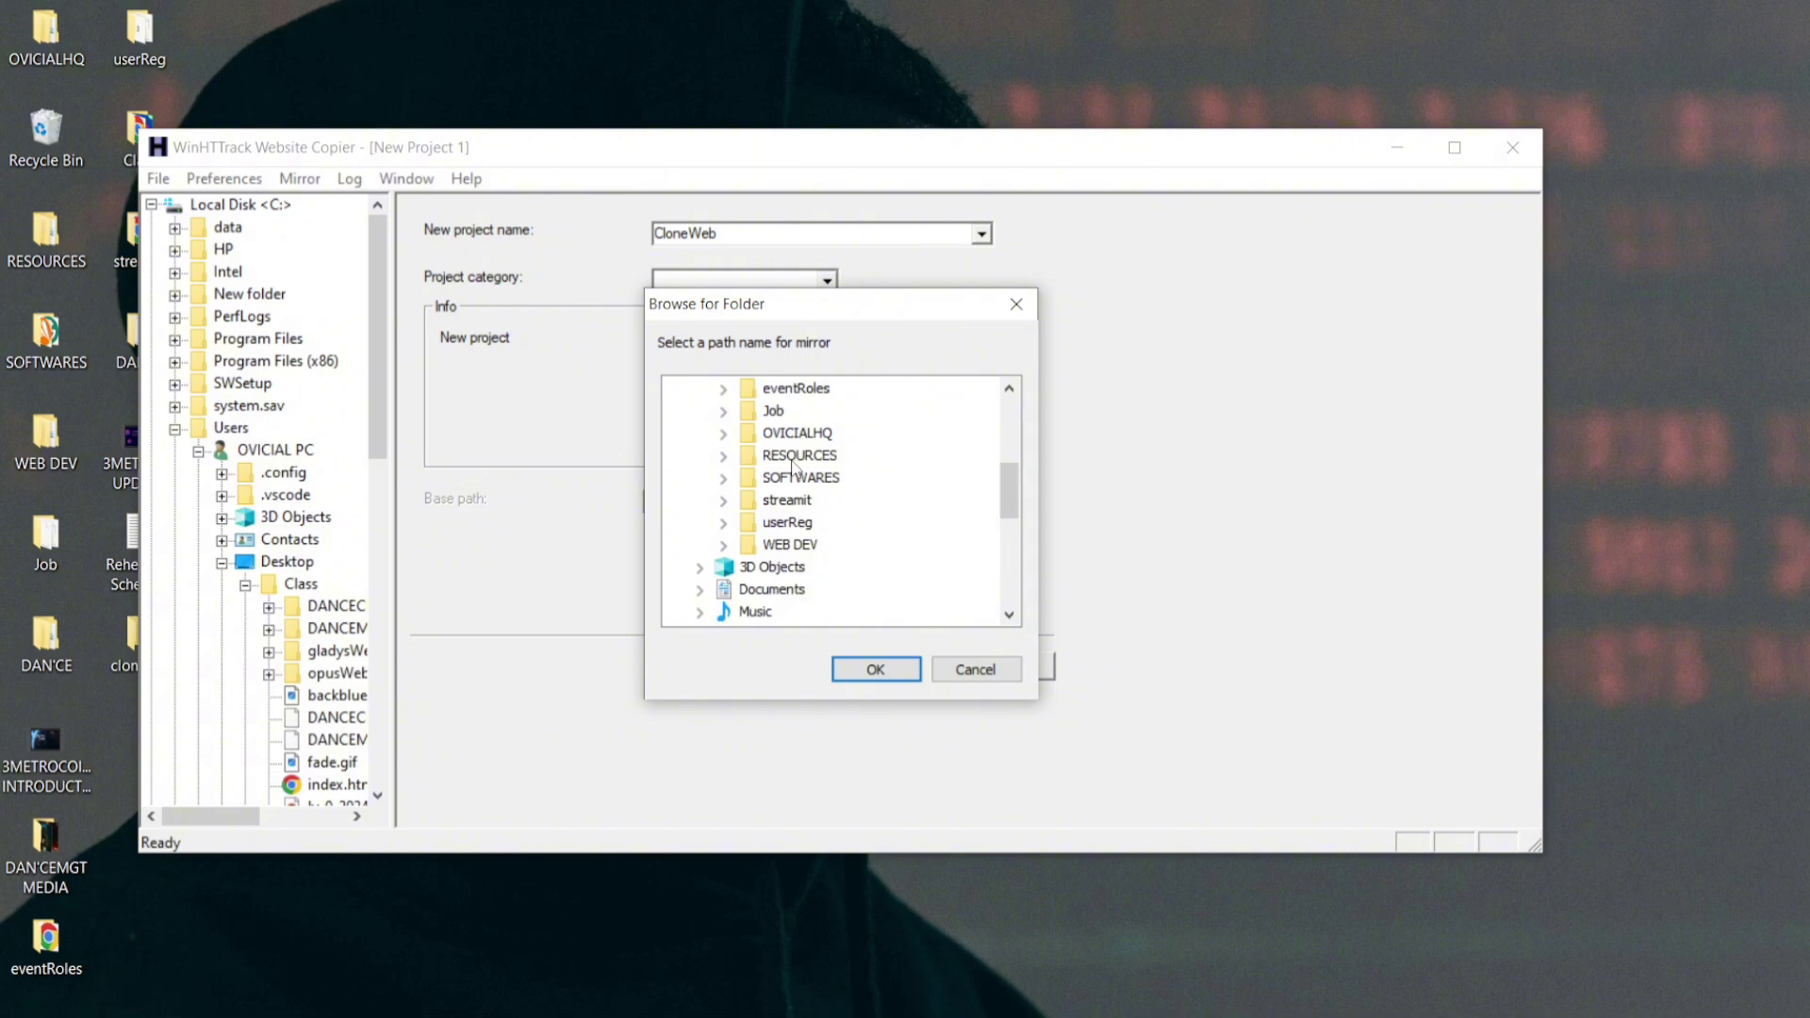
{"action": "scroll", "coordinate": [792, 465], "scroll_direction": "up", "scroll_amount": 1}
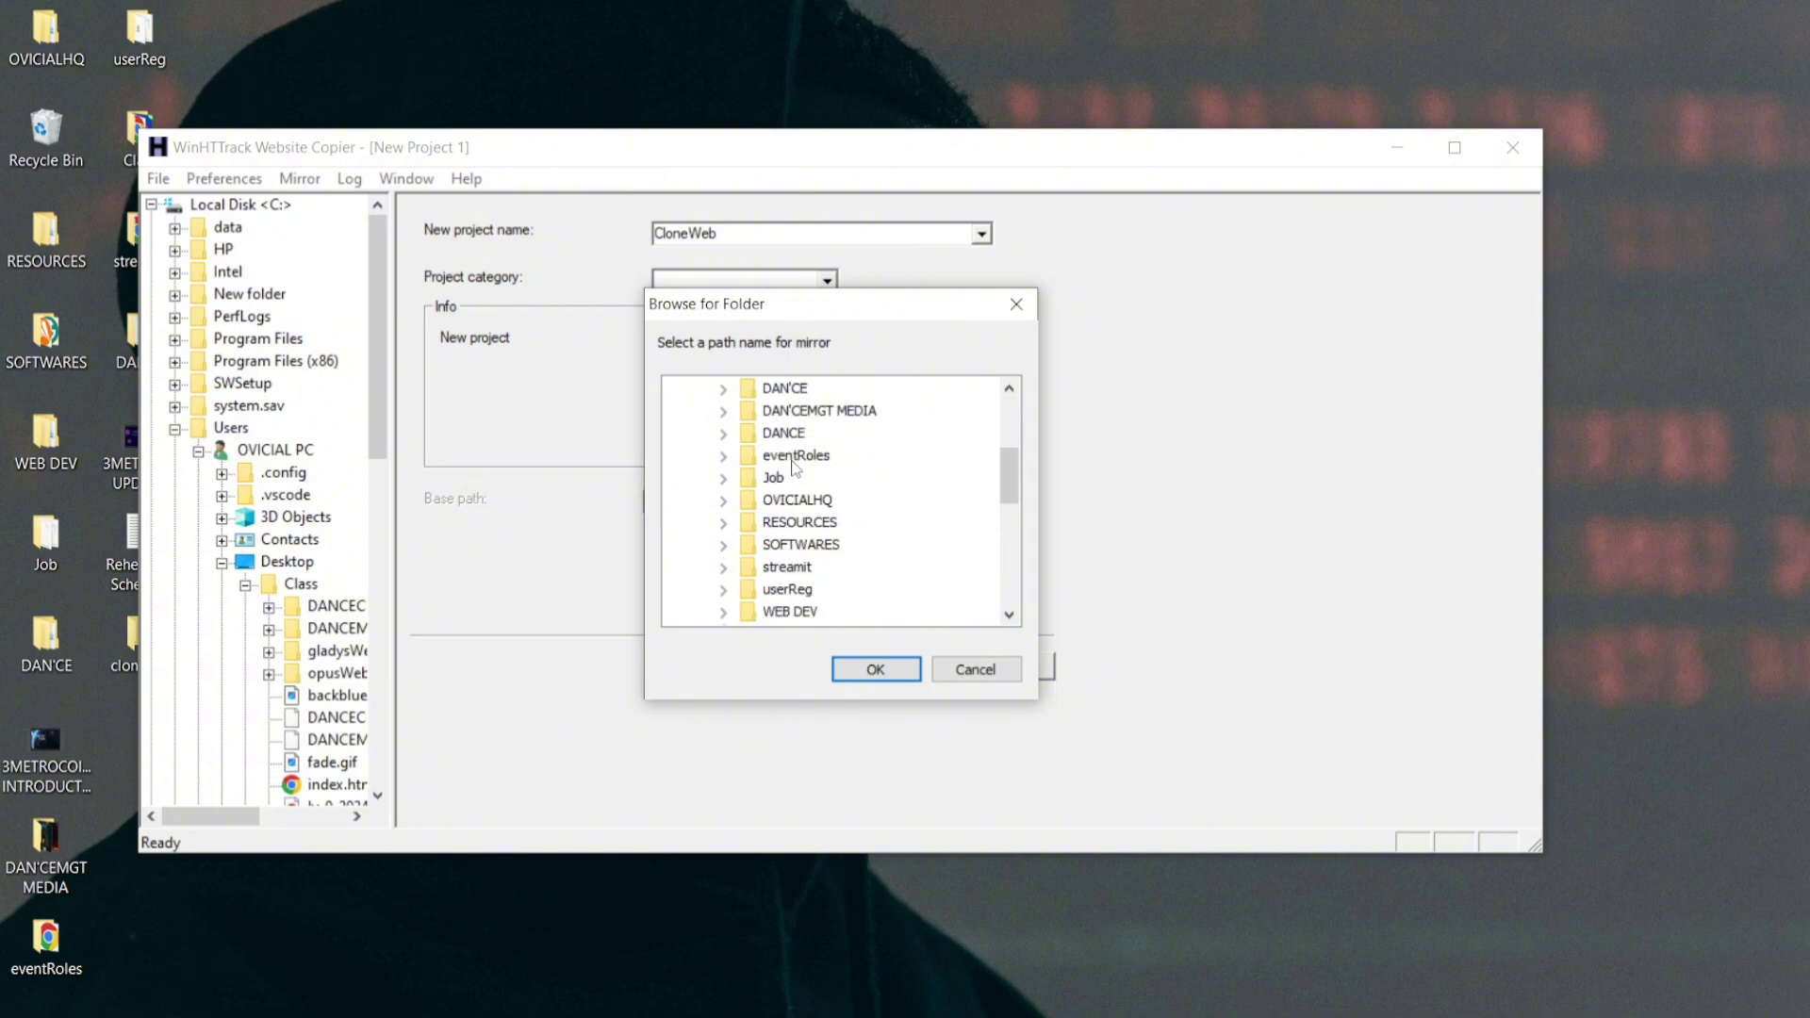
{"action": "scroll", "coordinate": [794, 467], "scroll_direction": "up", "scroll_amount": 1}
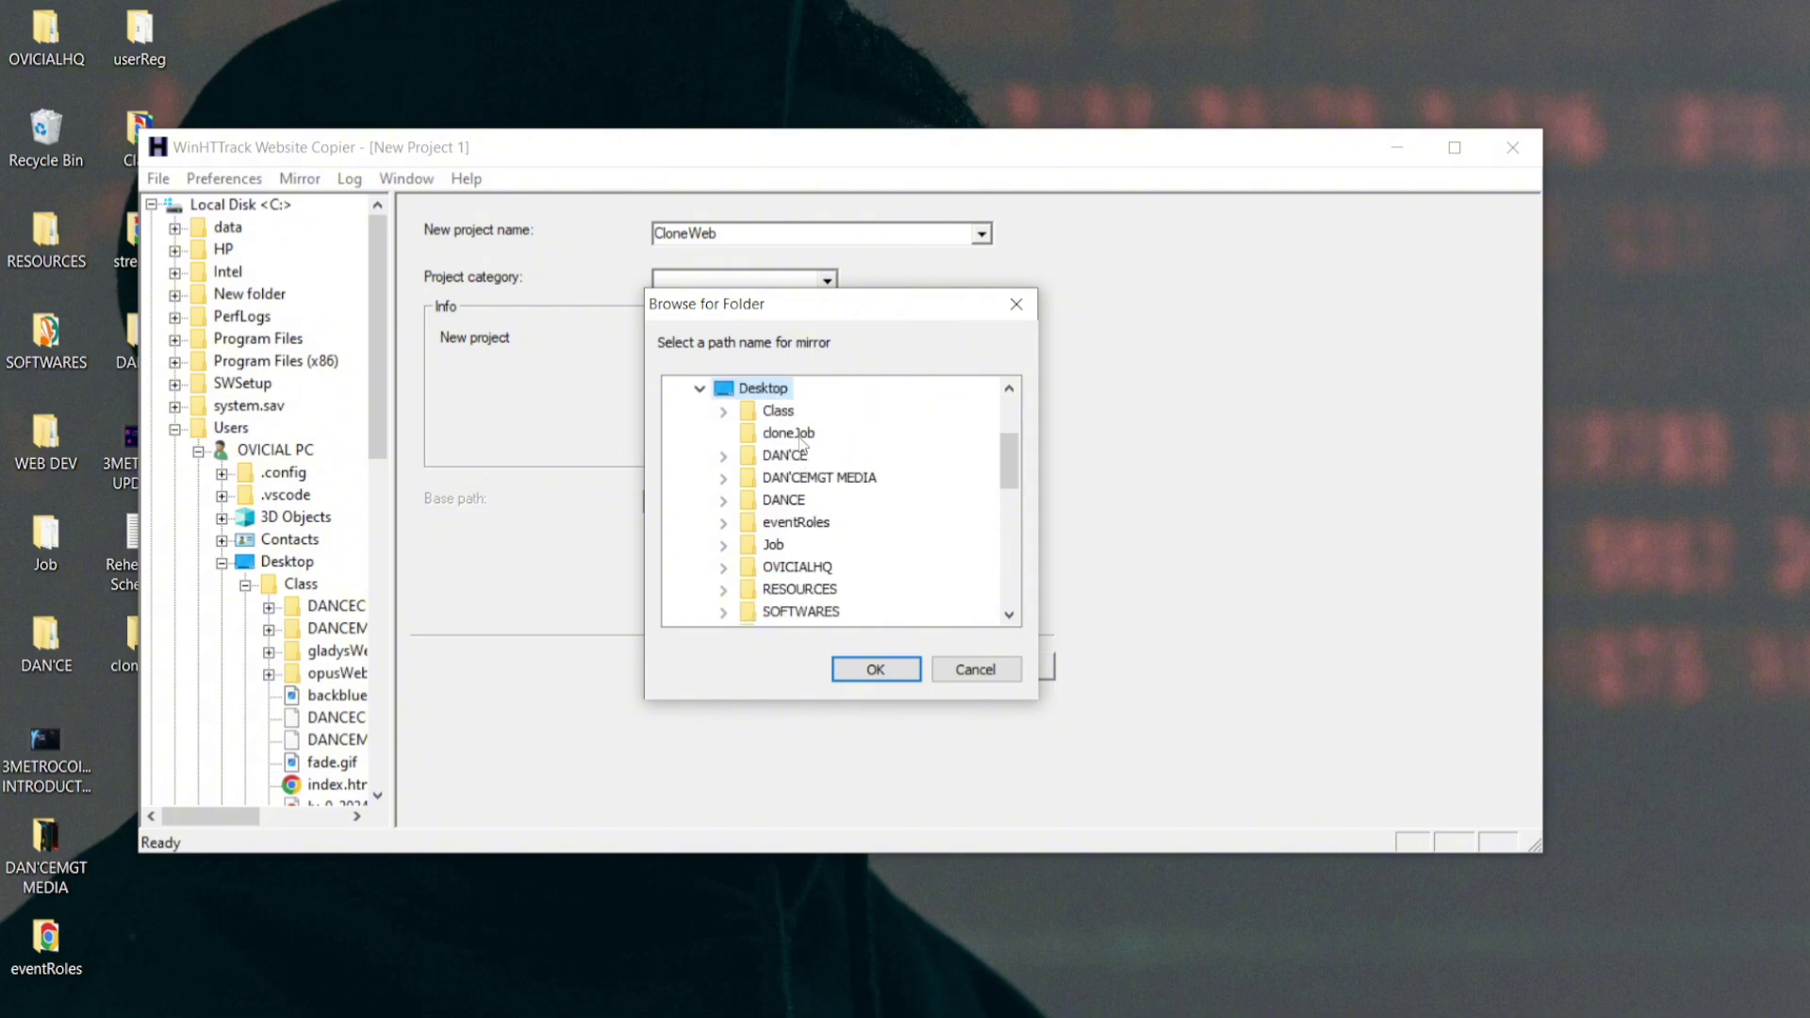
{"action": "left_click", "coordinate": [797, 435]}
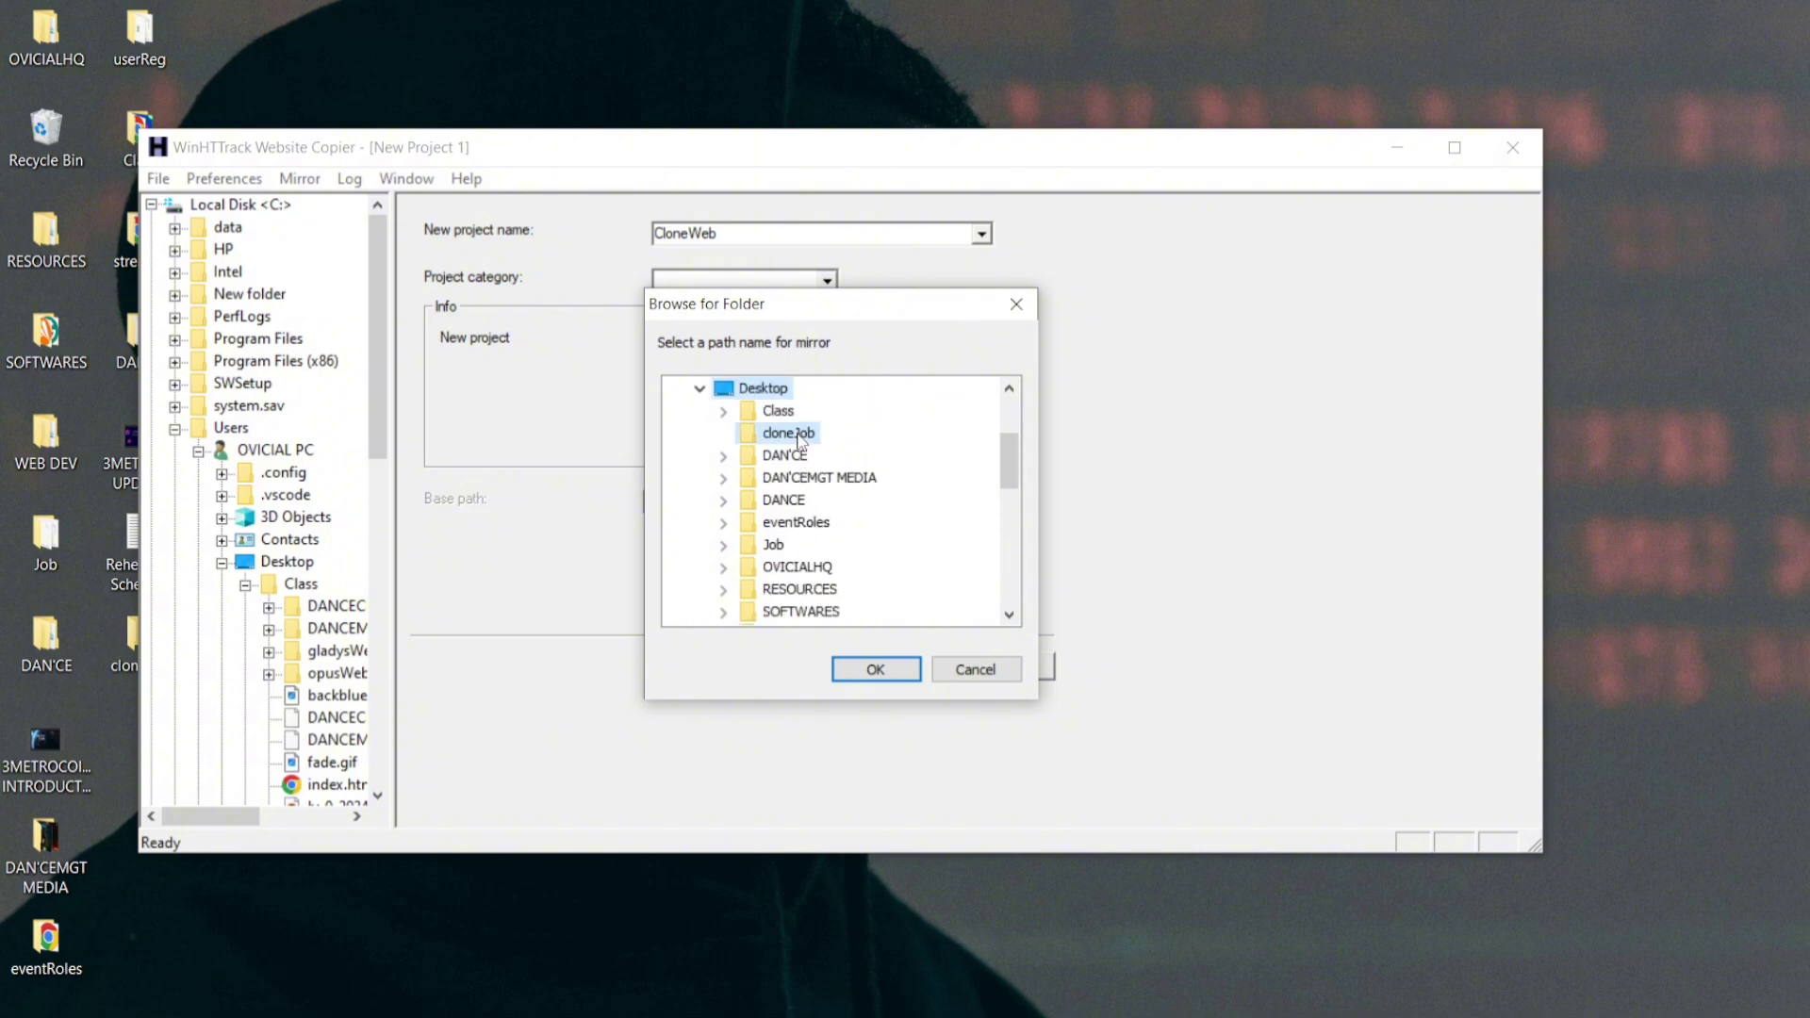
{"action": "left_click", "coordinate": [875, 669]}
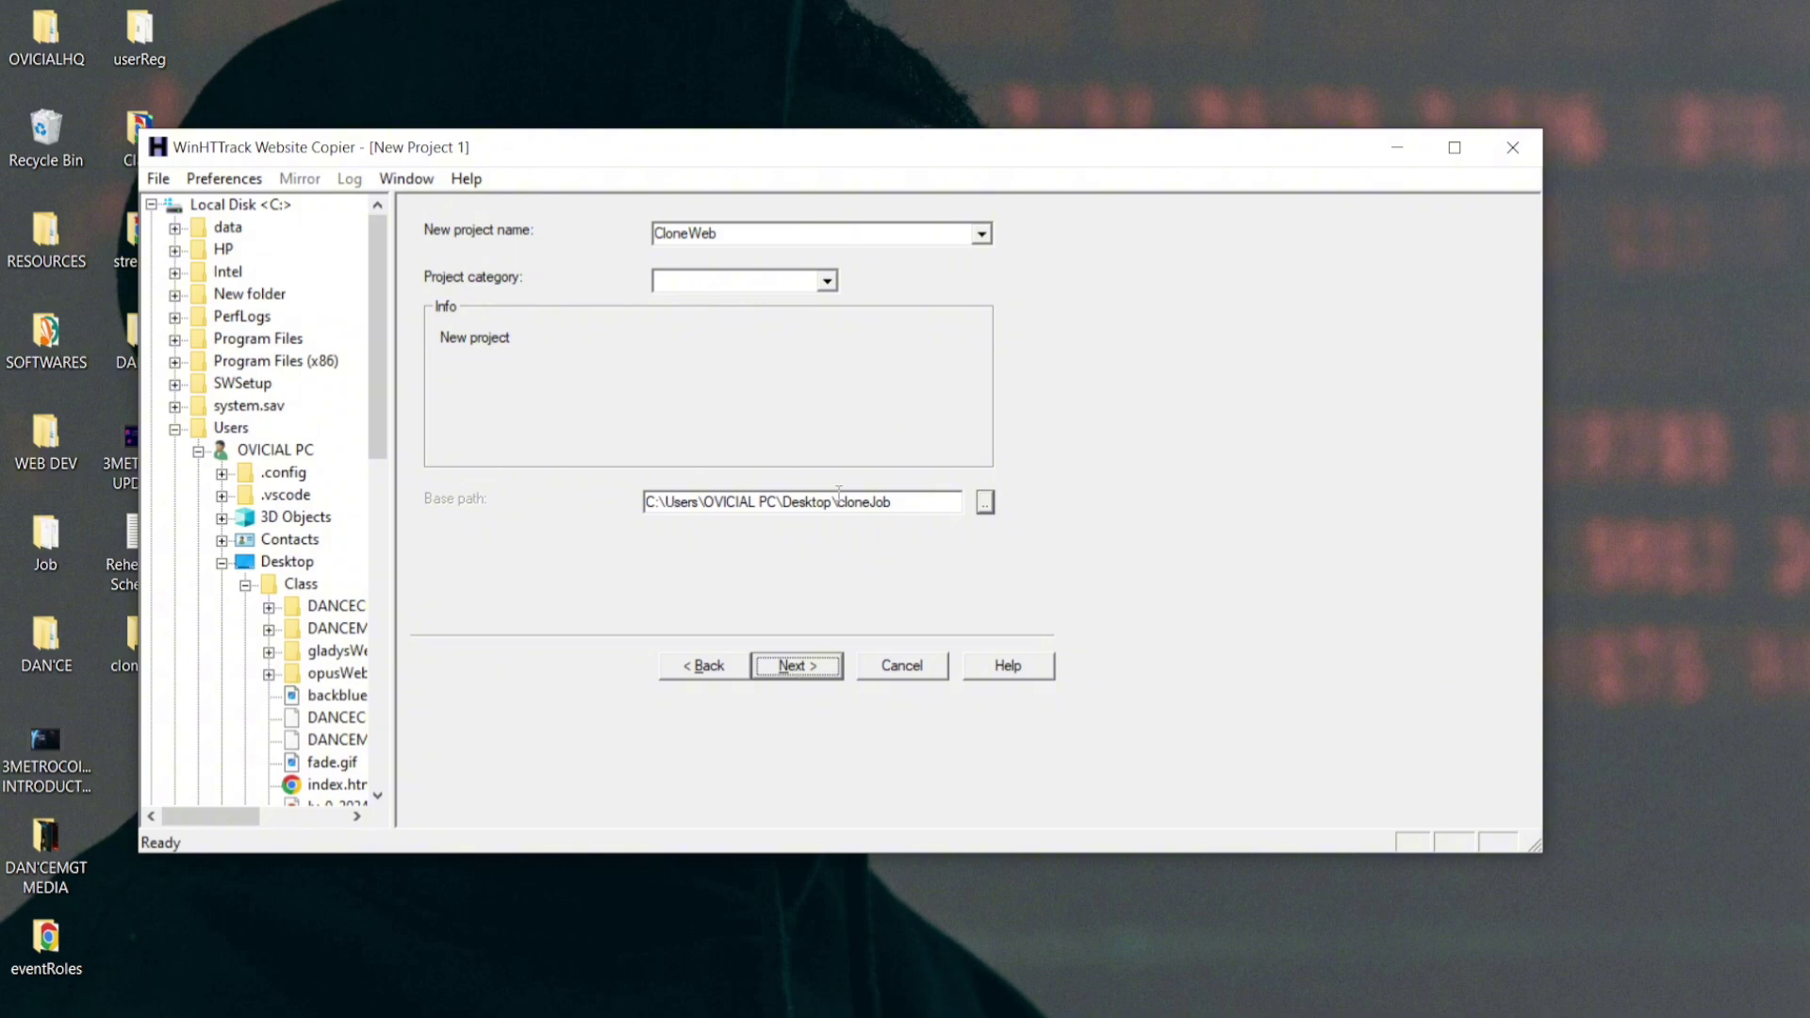
{"action": "left_click", "coordinate": [790, 667]}
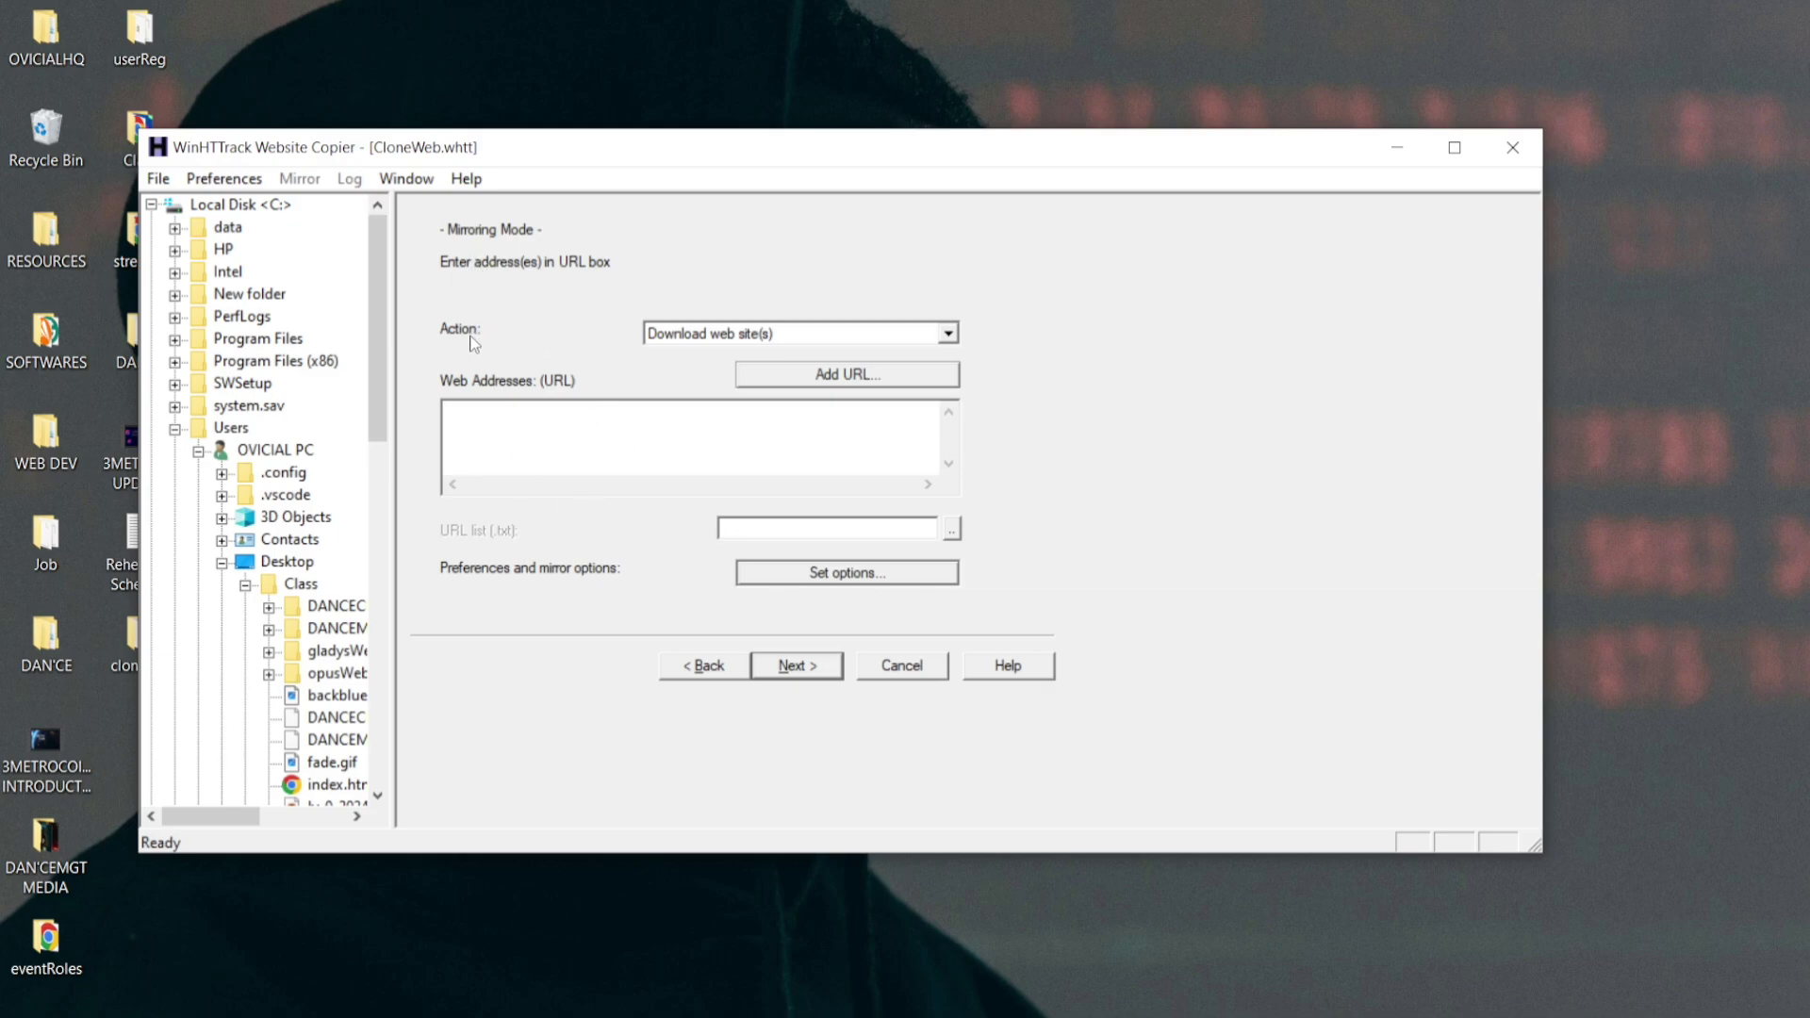
Step: Choose Download web site(s) as the mirroring action and place the cursor in the web addresses box
{"action": "left_click", "coordinate": [686, 335]}
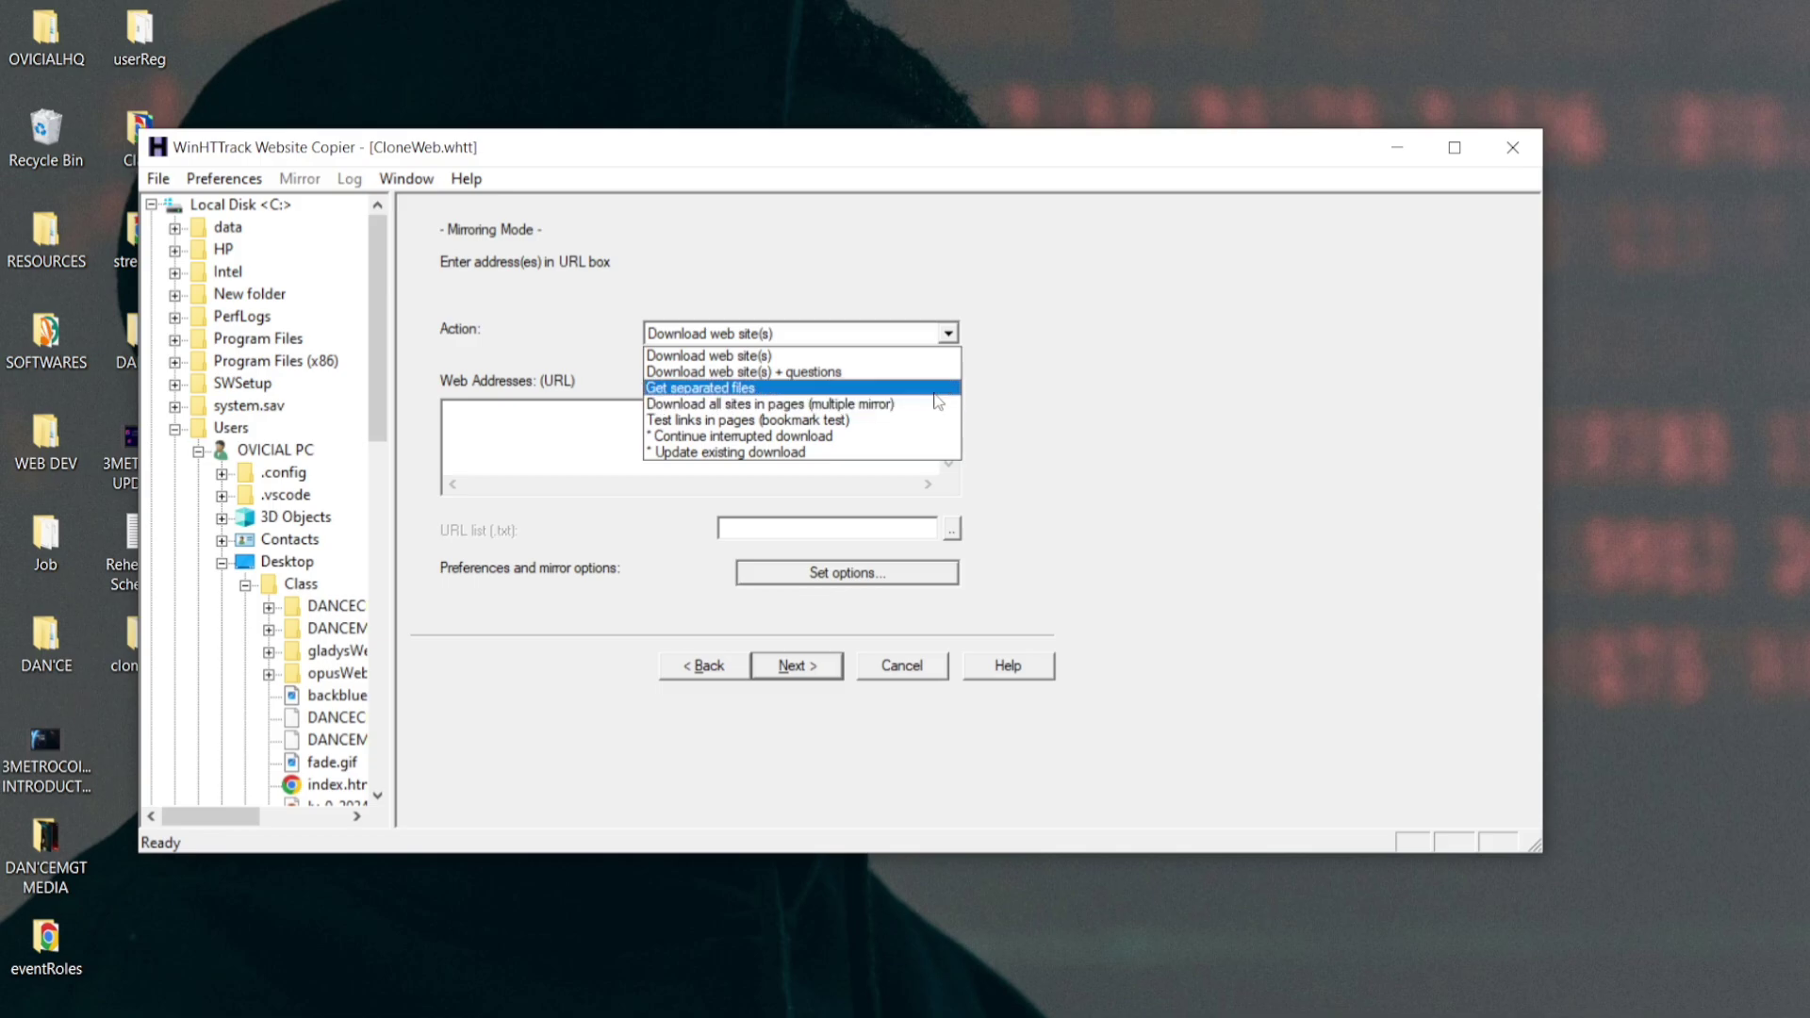
{"action": "left_click", "coordinate": [751, 357]}
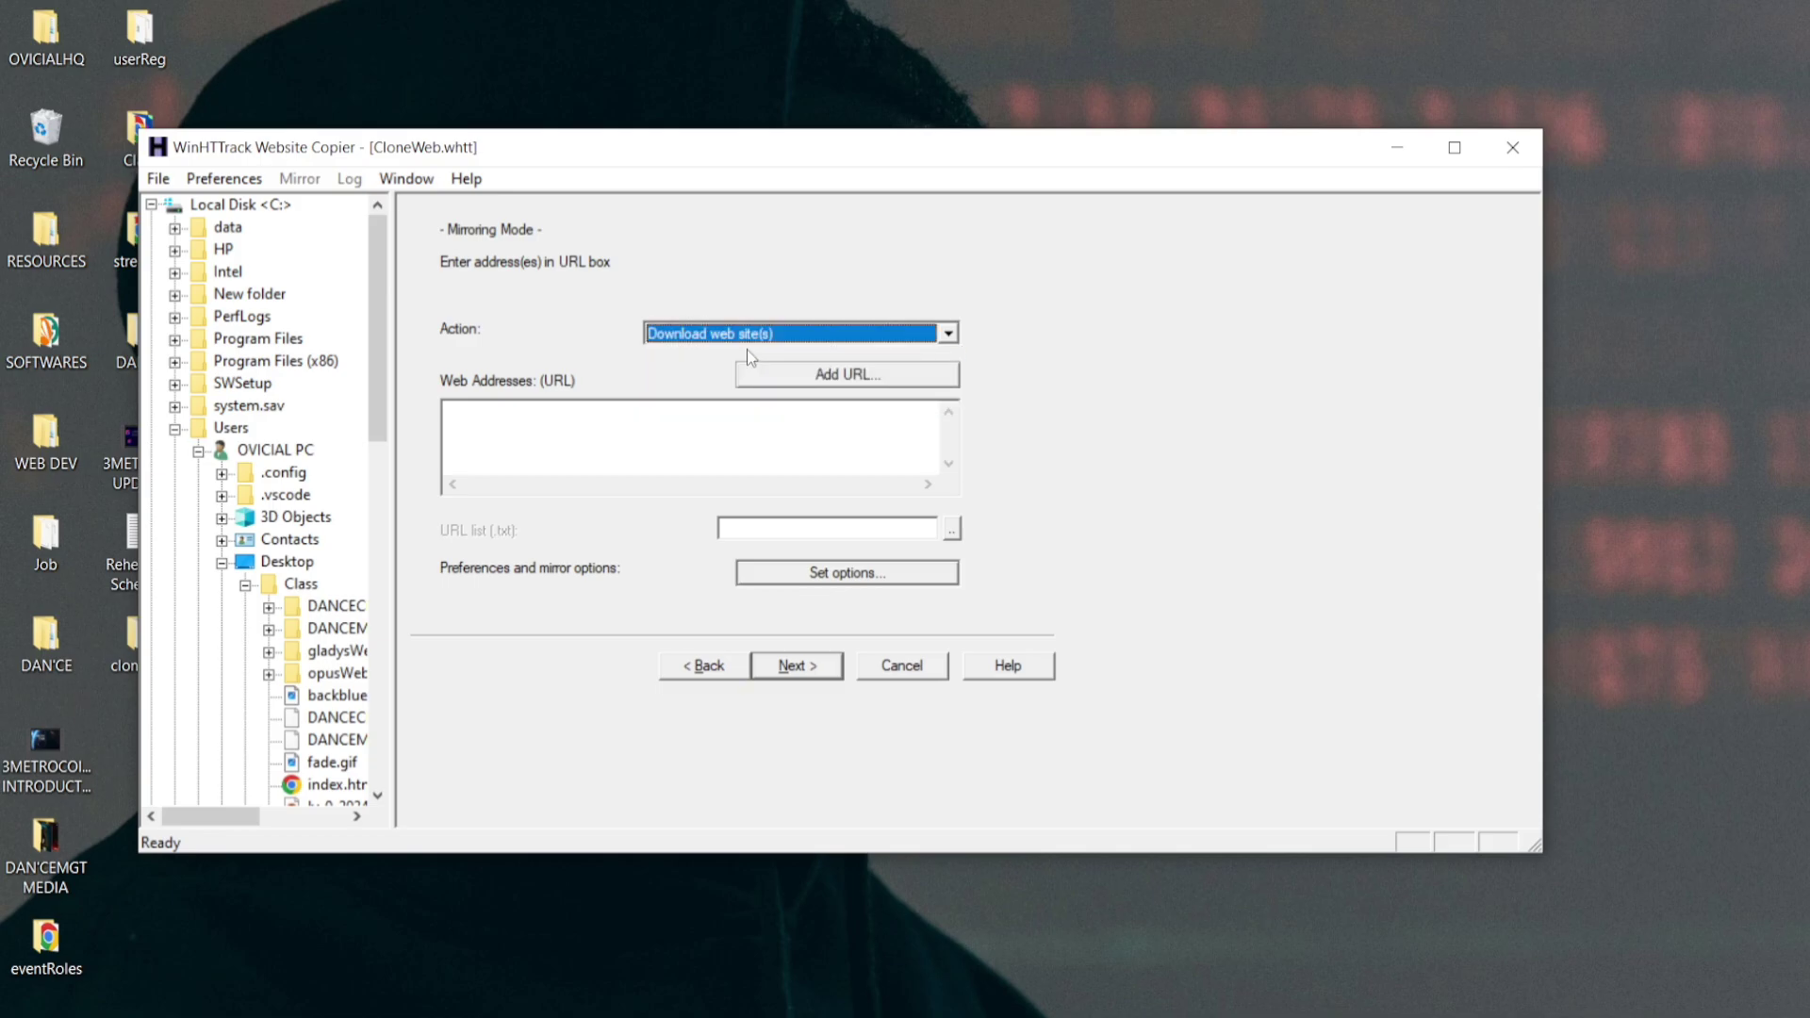
{"action": "left_click", "coordinate": [704, 437]}
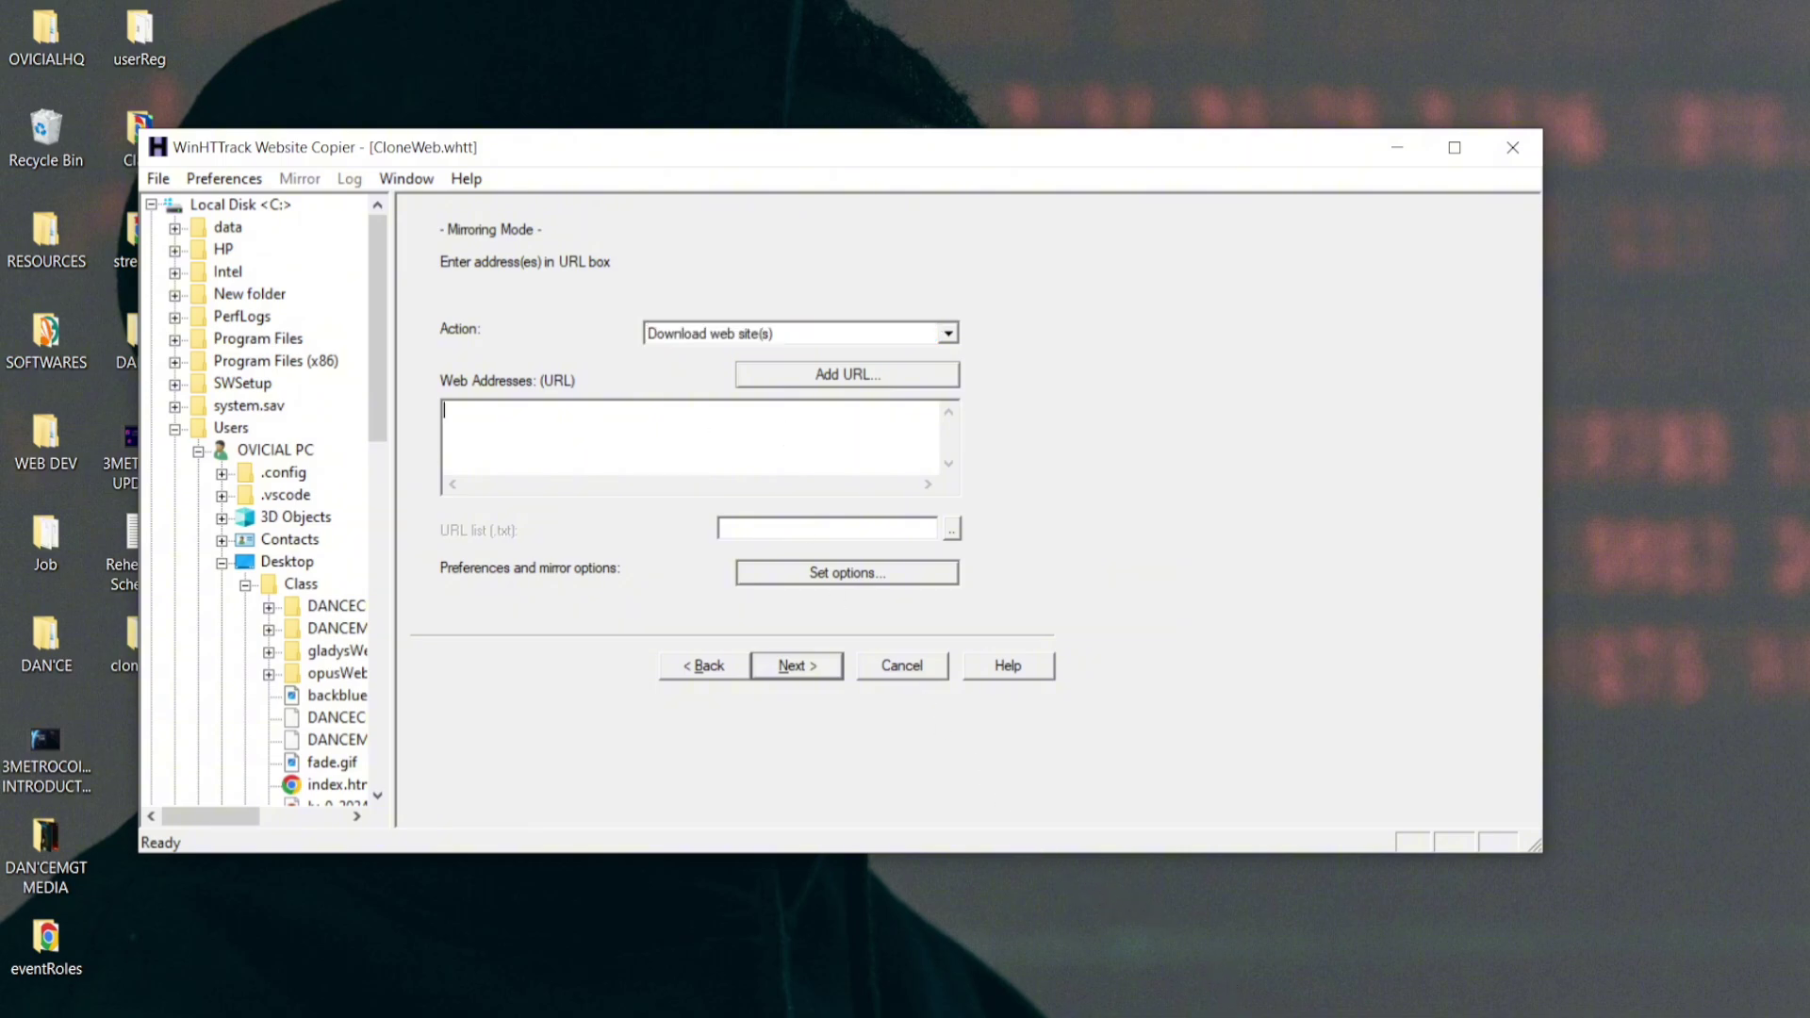
Step: Switch to Chrome, open dancehq.org in a new tab and look through its home page
{"action": "left_click", "coordinate": [1225, 1013]}
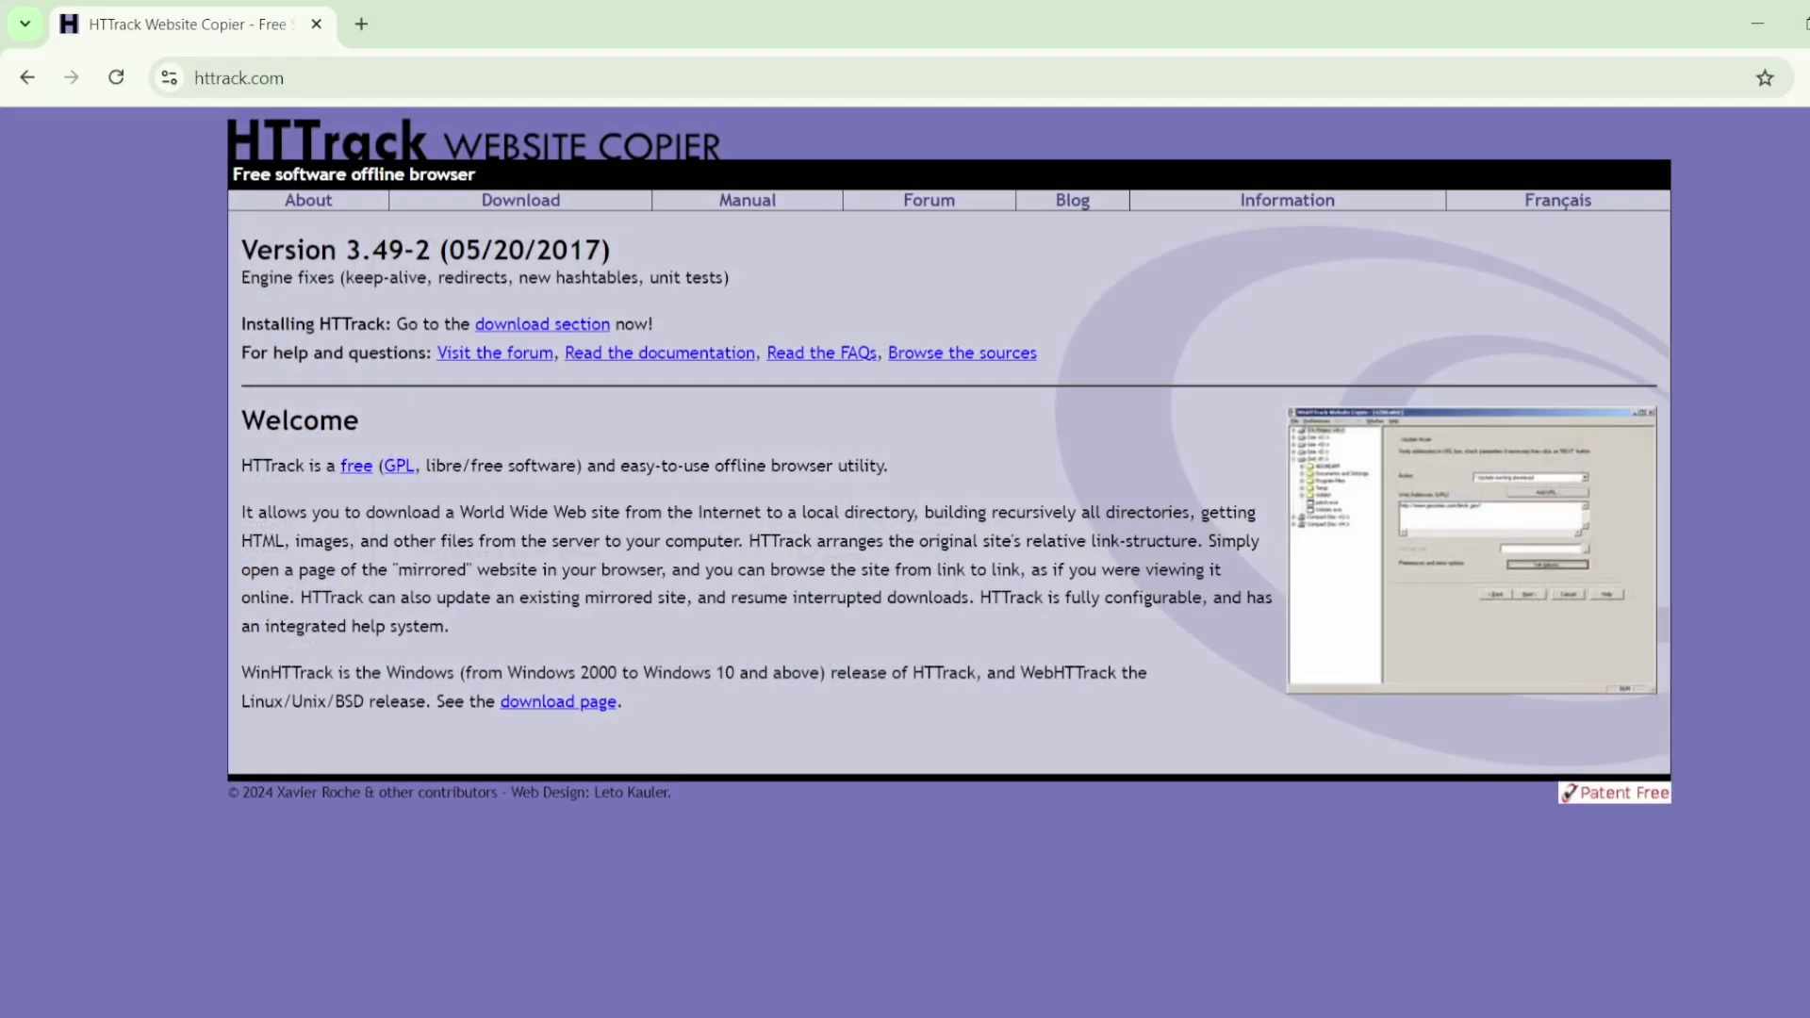
{"action": "left_click", "coordinate": [361, 24]}
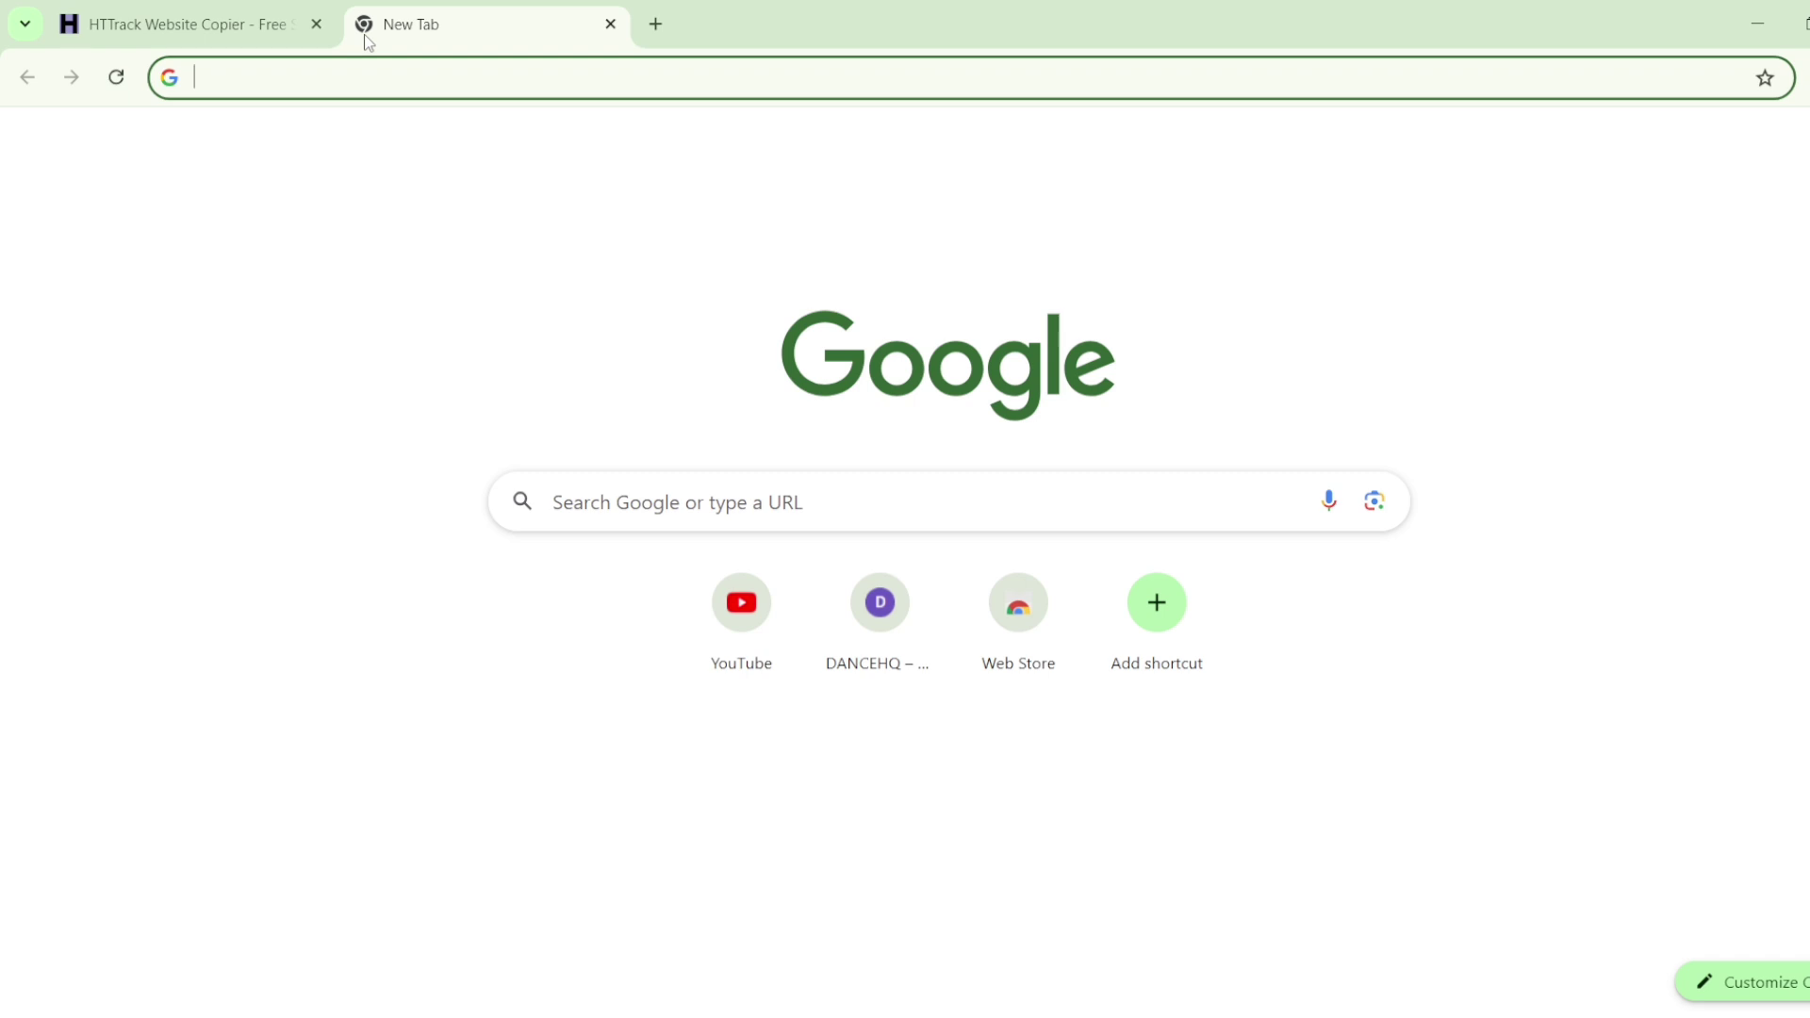
{"action": "type", "text": "da"}
{"action": "key", "text": "Return"}
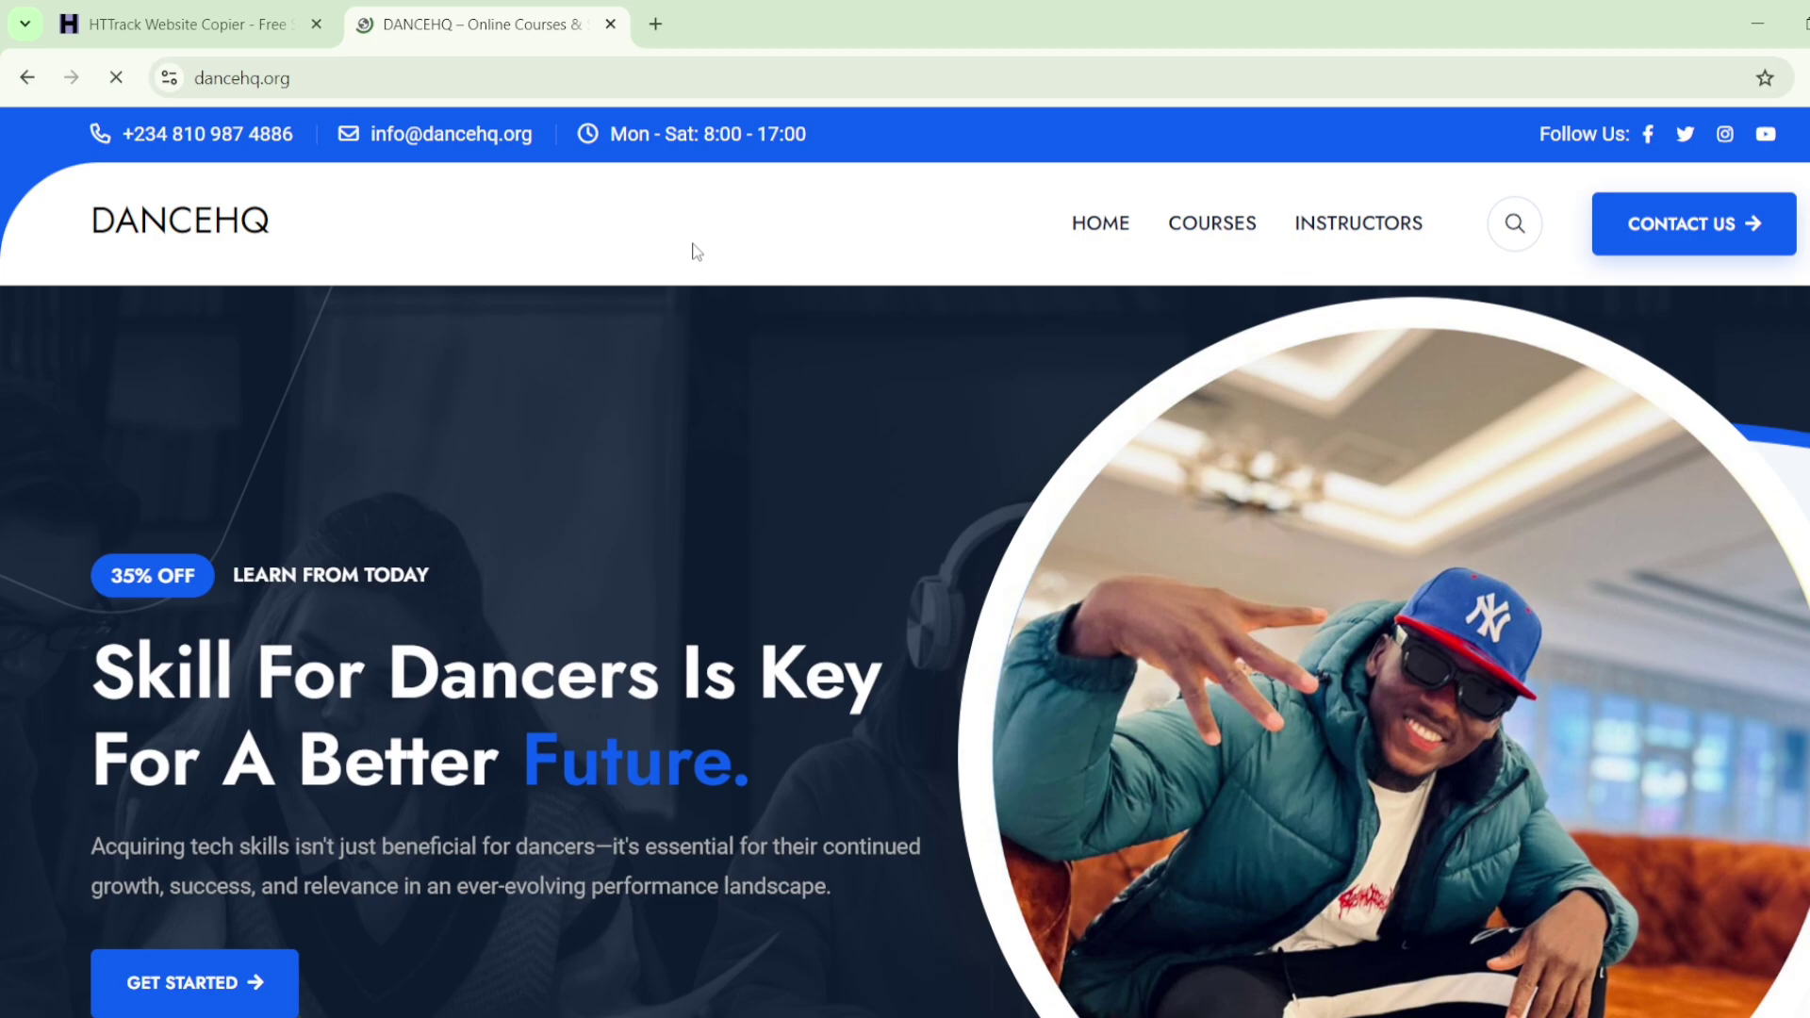
{"action": "scroll", "coordinate": [1172, 337], "scroll_direction": "down", "scroll_amount": 6}
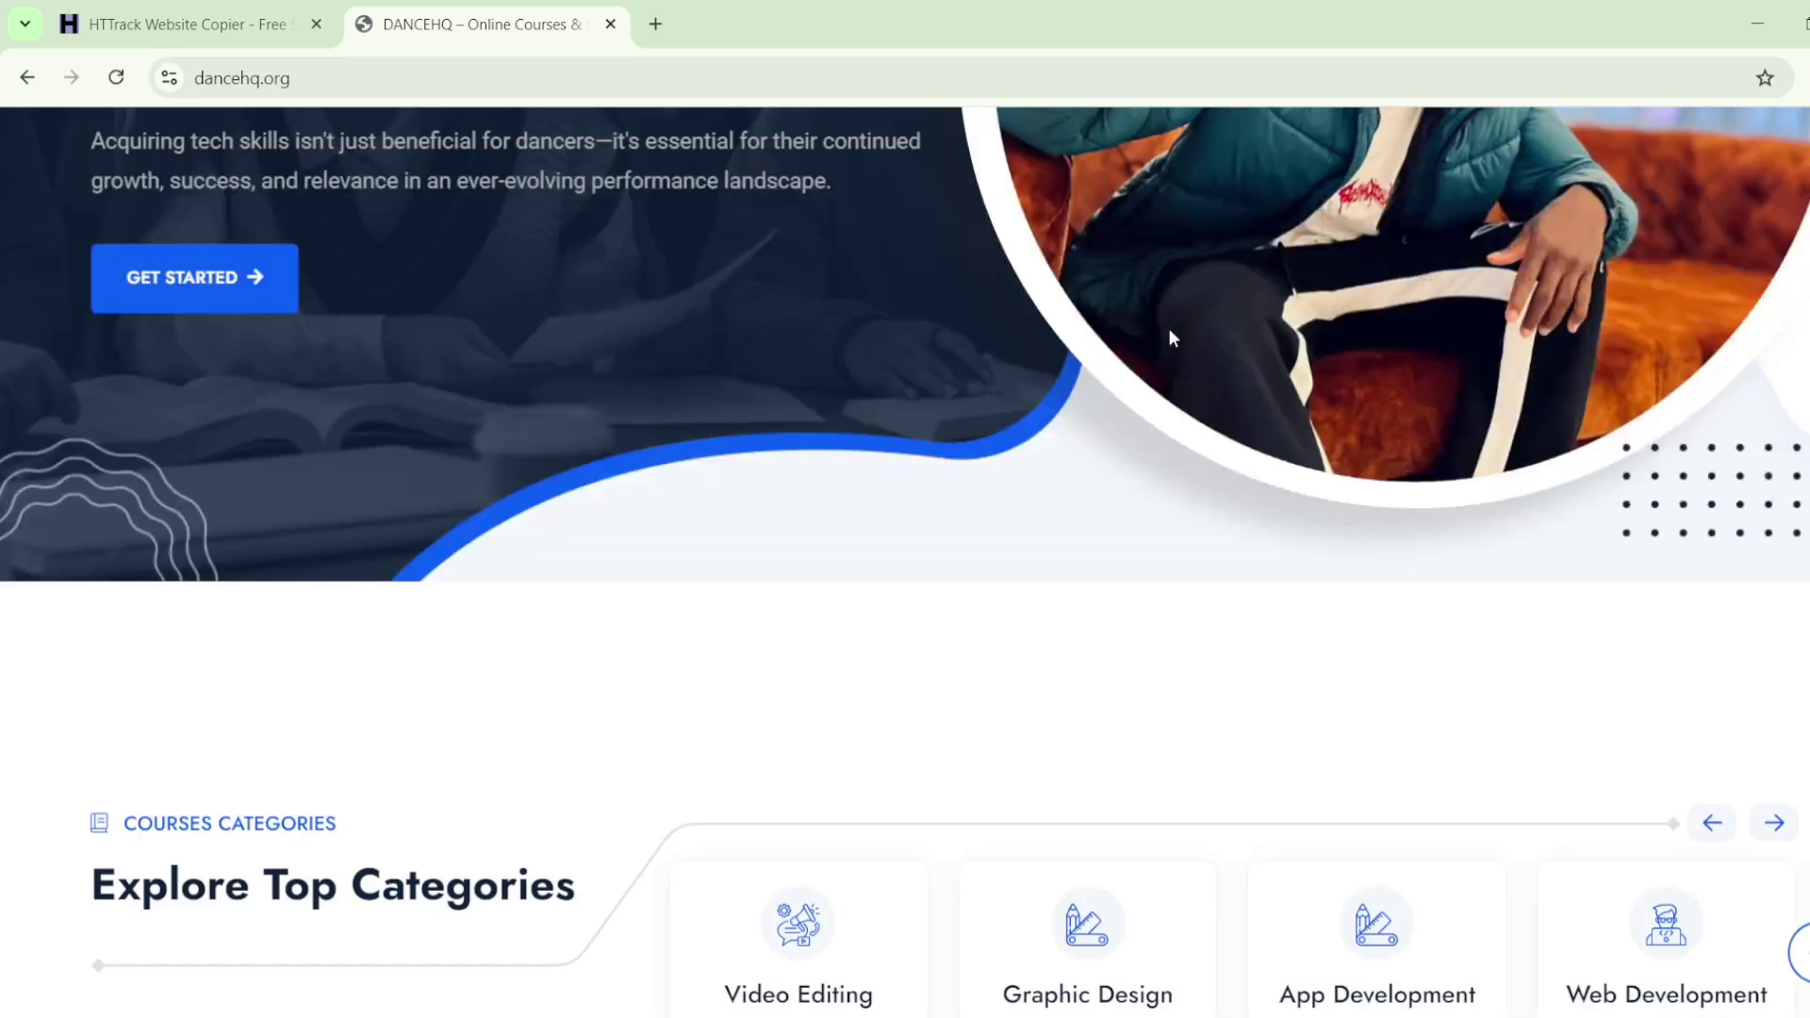
{"action": "scroll", "coordinate": [824, 506], "scroll_direction": "down", "scroll_amount": 8}
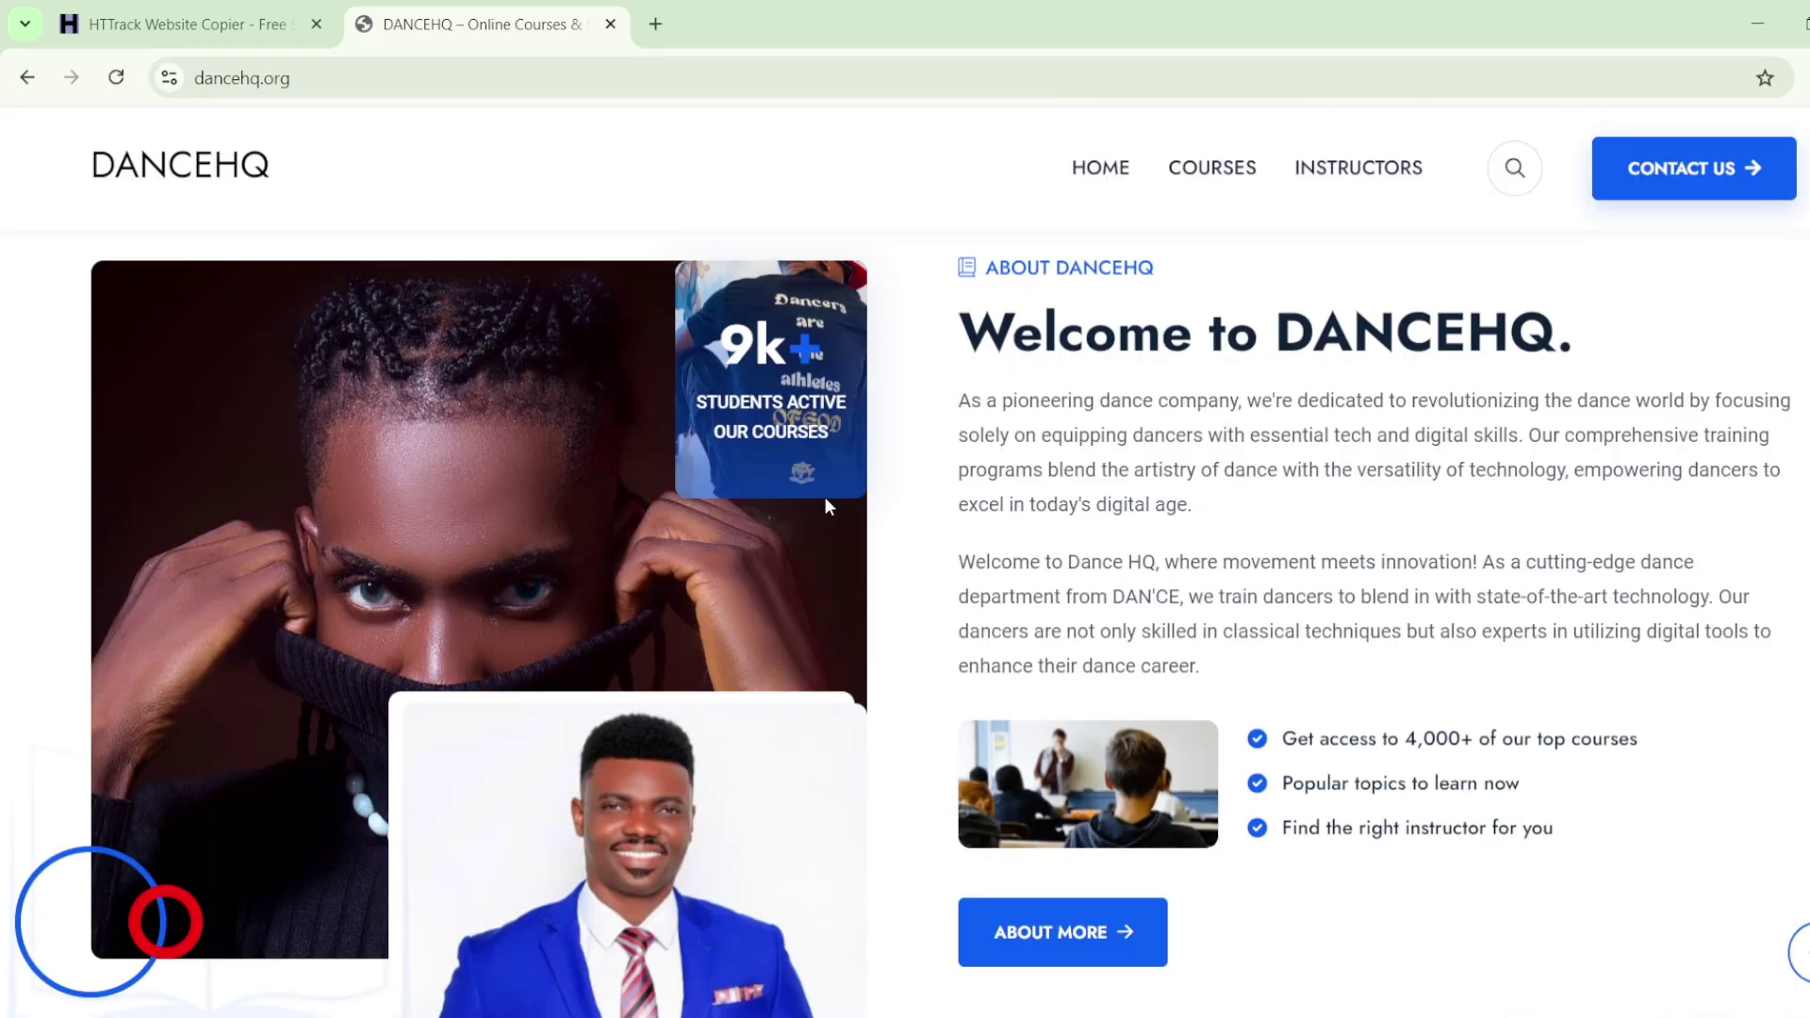
Step: Examine the course listings, Why Choose Us and instructor sections of the live dancehq.org home page
{"action": "scroll", "coordinate": [825, 499], "scroll_direction": "down", "scroll_amount": 10}
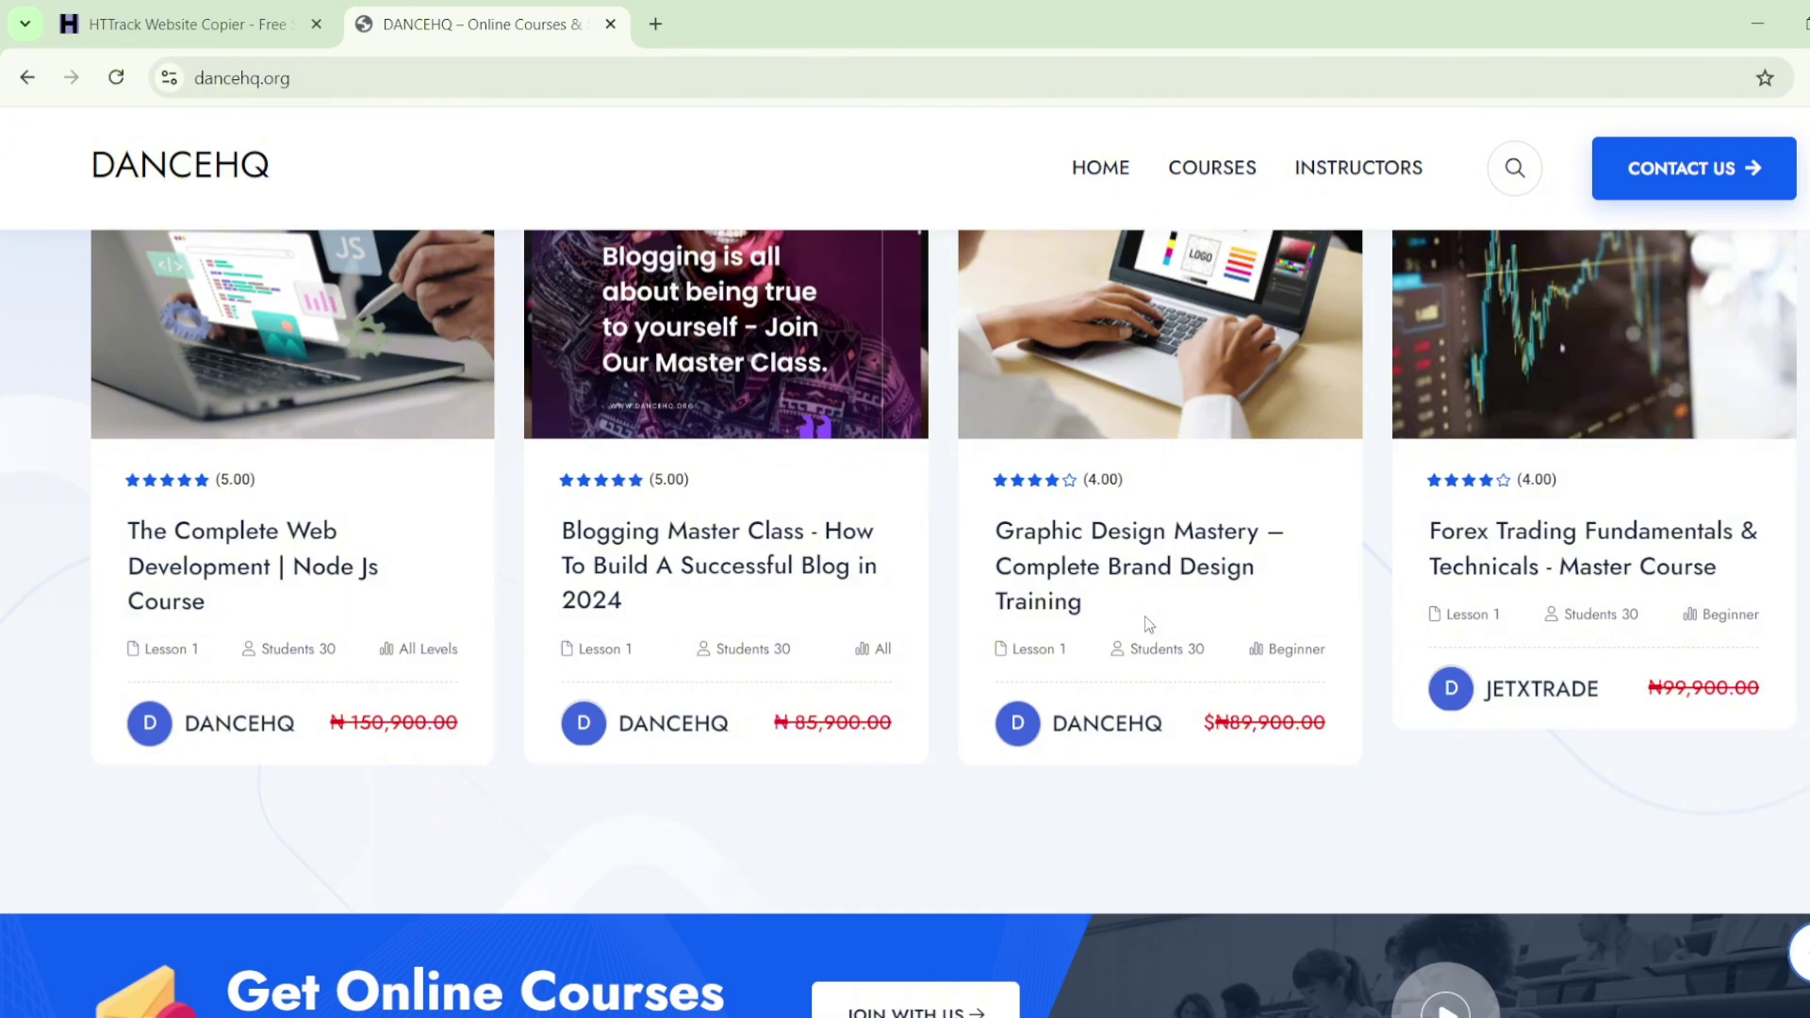
{"action": "scroll", "coordinate": [323, 695], "scroll_direction": "up", "scroll_amount": 2}
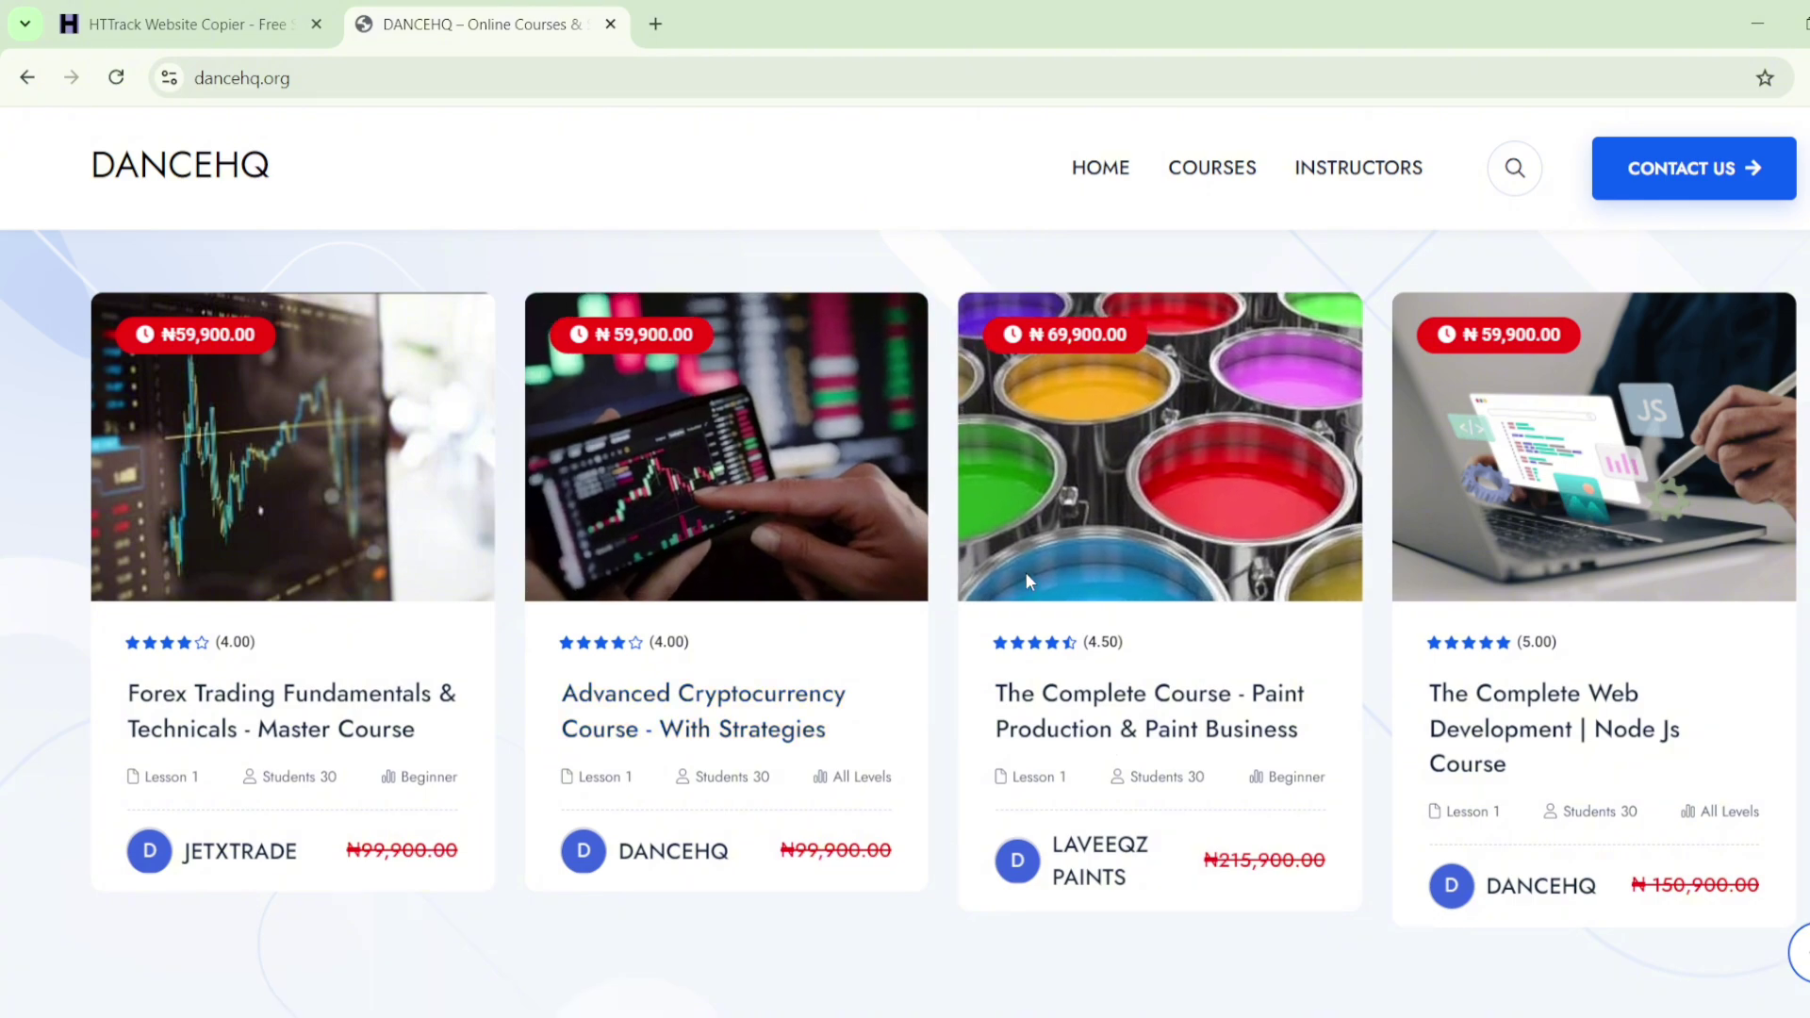
{"action": "scroll", "coordinate": [1035, 573], "scroll_direction": "down", "scroll_amount": 4}
{"action": "scroll", "coordinate": [1036, 573], "scroll_direction": "down", "scroll_amount": 6}
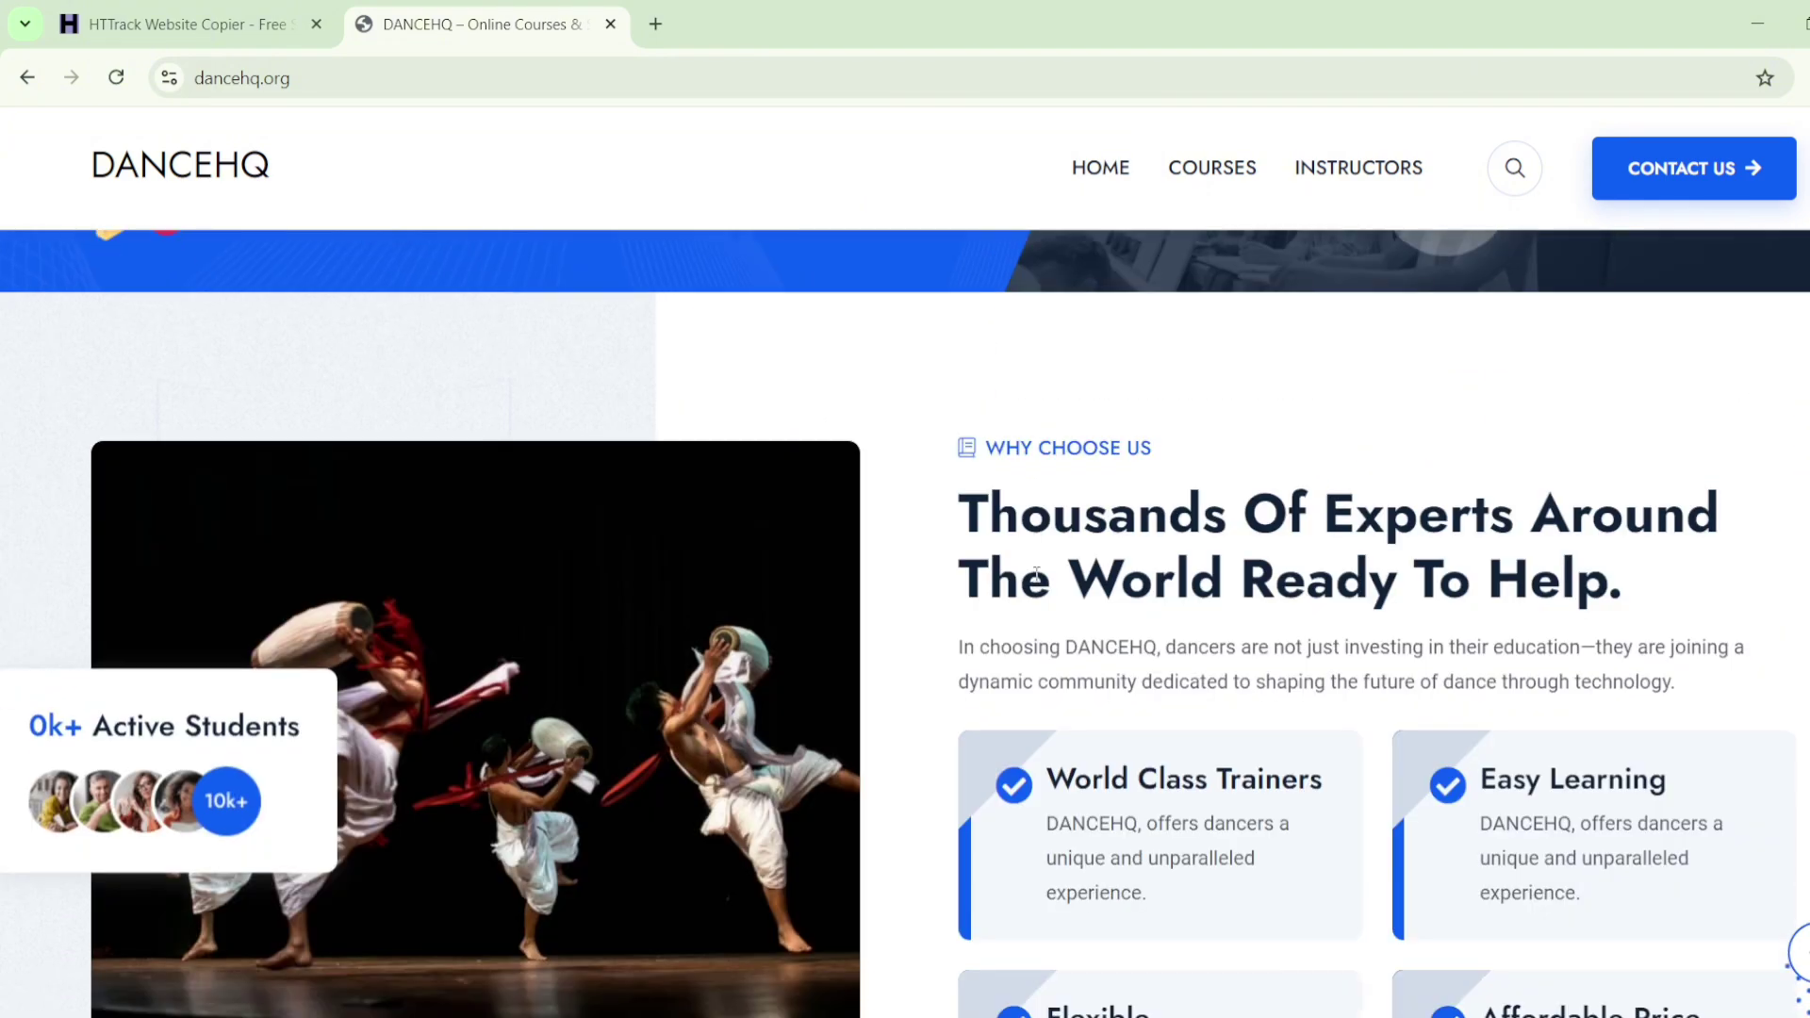
{"action": "scroll", "coordinate": [1035, 573], "scroll_direction": "down", "scroll_amount": 8}
{"action": "scroll", "coordinate": [1033, 574], "scroll_direction": "down", "scroll_amount": 10}
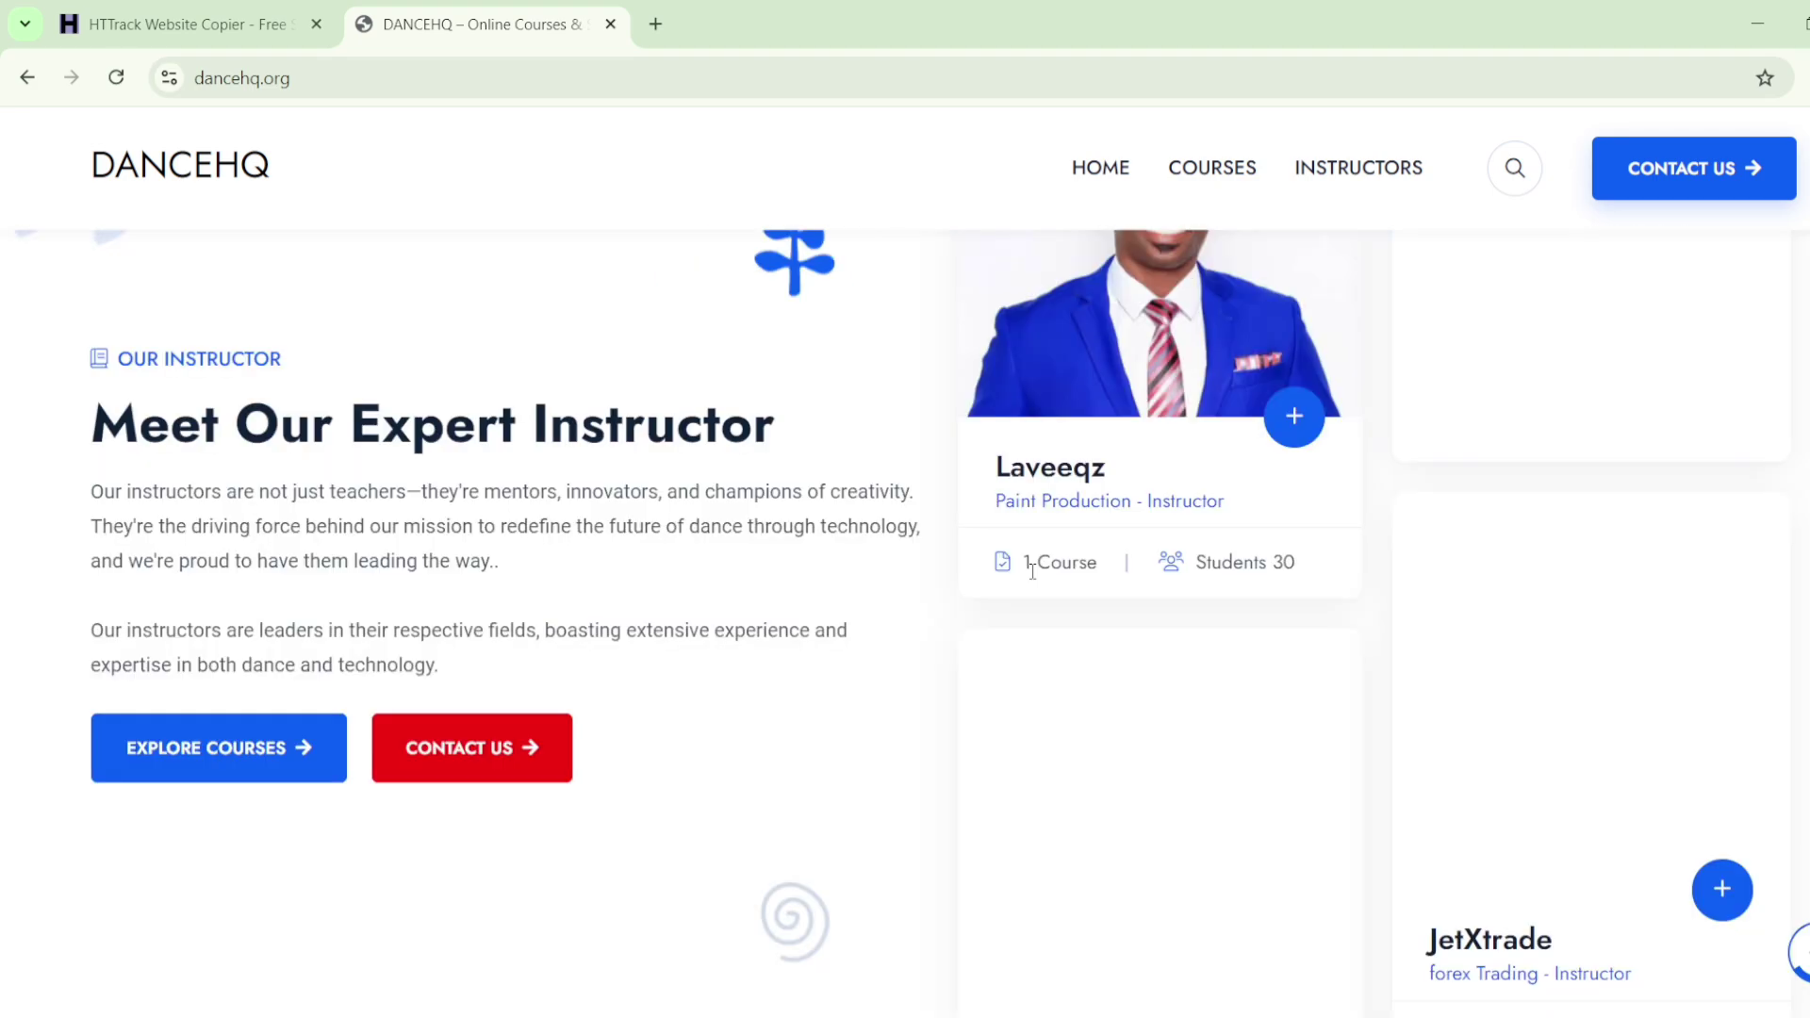
{"action": "scroll", "coordinate": [1033, 573], "scroll_direction": "down", "scroll_amount": 8}
{"action": "scroll", "coordinate": [1035, 577], "scroll_direction": "up", "scroll_amount": 8}
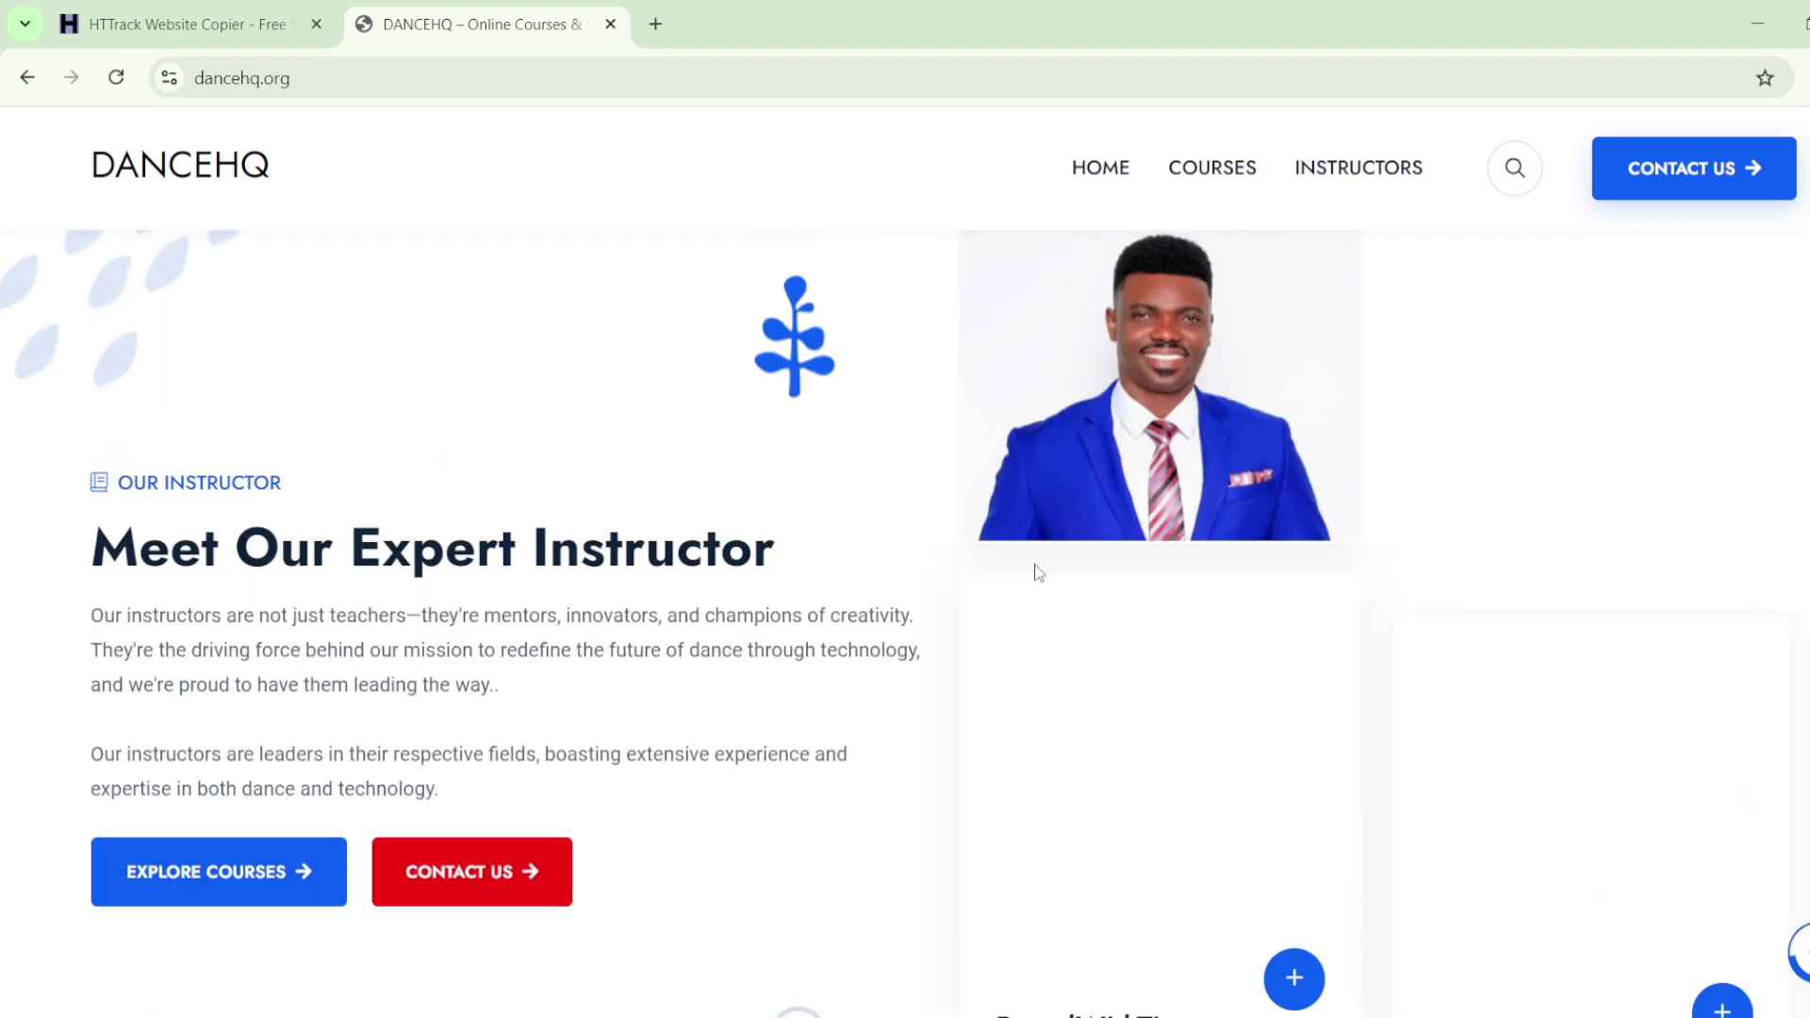
{"action": "scroll", "coordinate": [1035, 577], "scroll_direction": "down", "scroll_amount": 5}
{"action": "scroll", "coordinate": [1038, 564], "scroll_direction": "up", "scroll_amount": 3}
{"action": "scroll", "coordinate": [1038, 564], "scroll_direction": "up", "scroll_amount": 7}
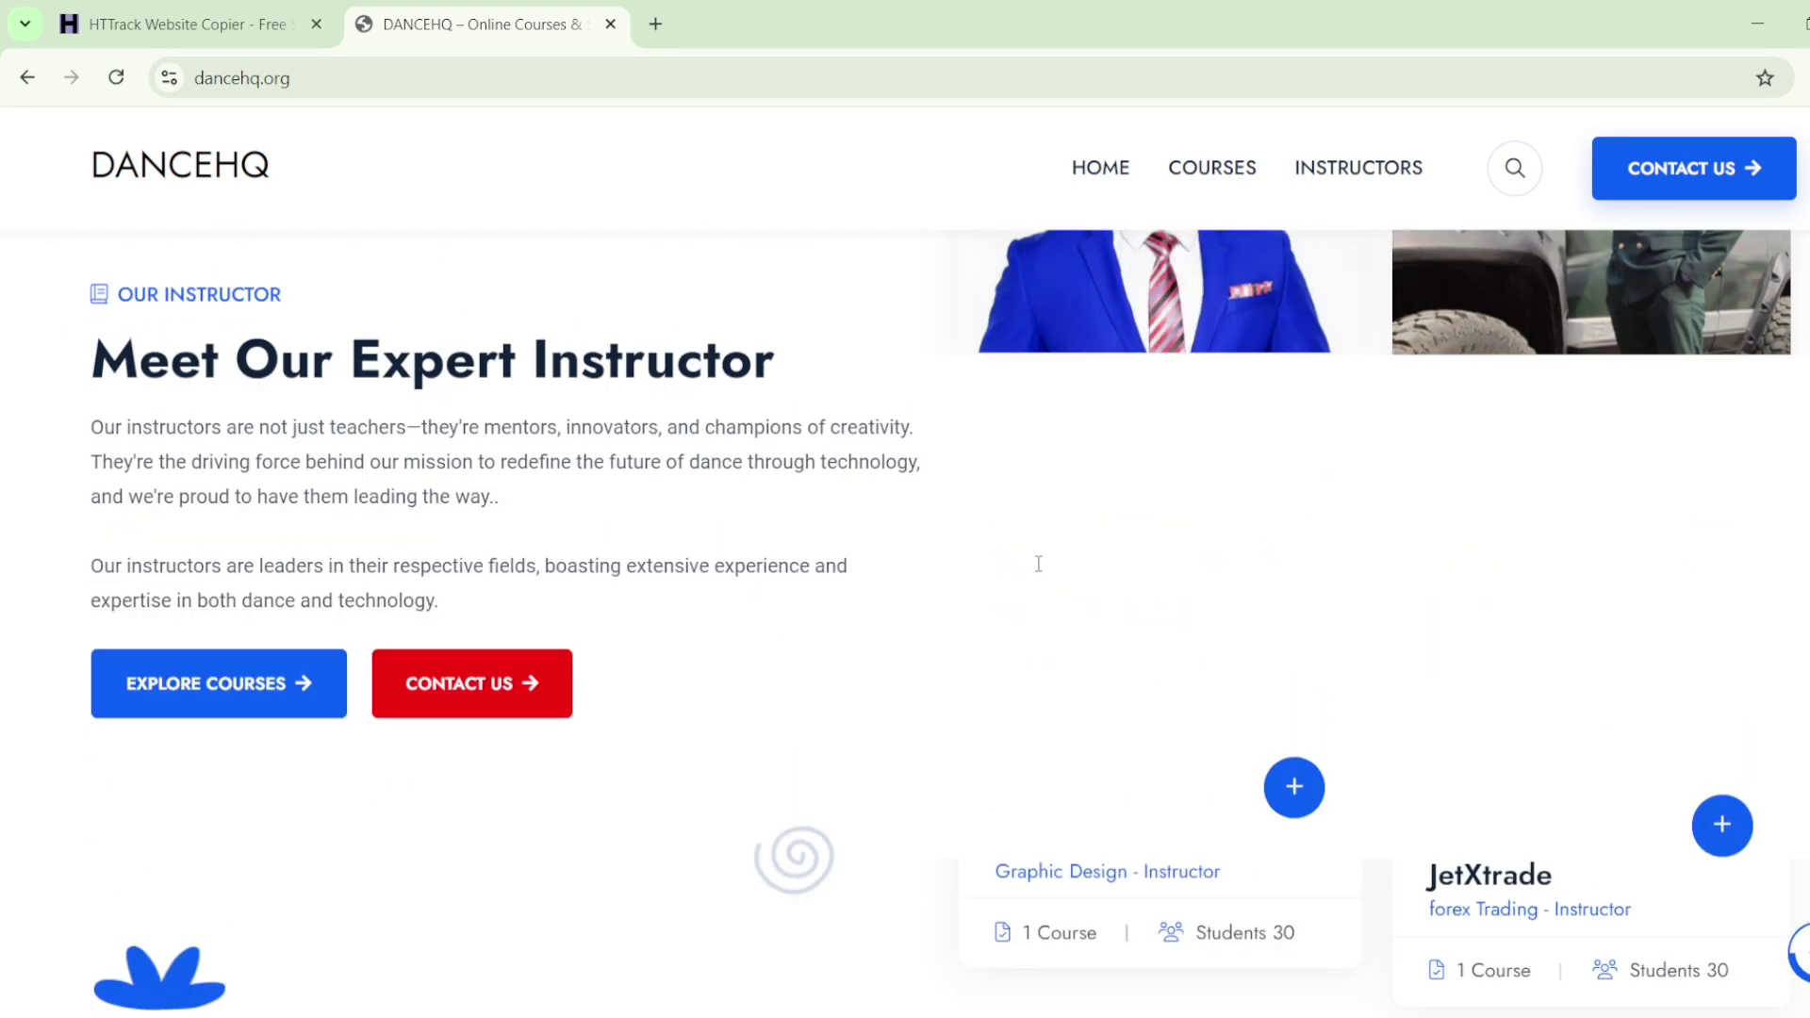
{"action": "scroll", "coordinate": [1038, 564], "scroll_direction": "up", "scroll_amount": 20}
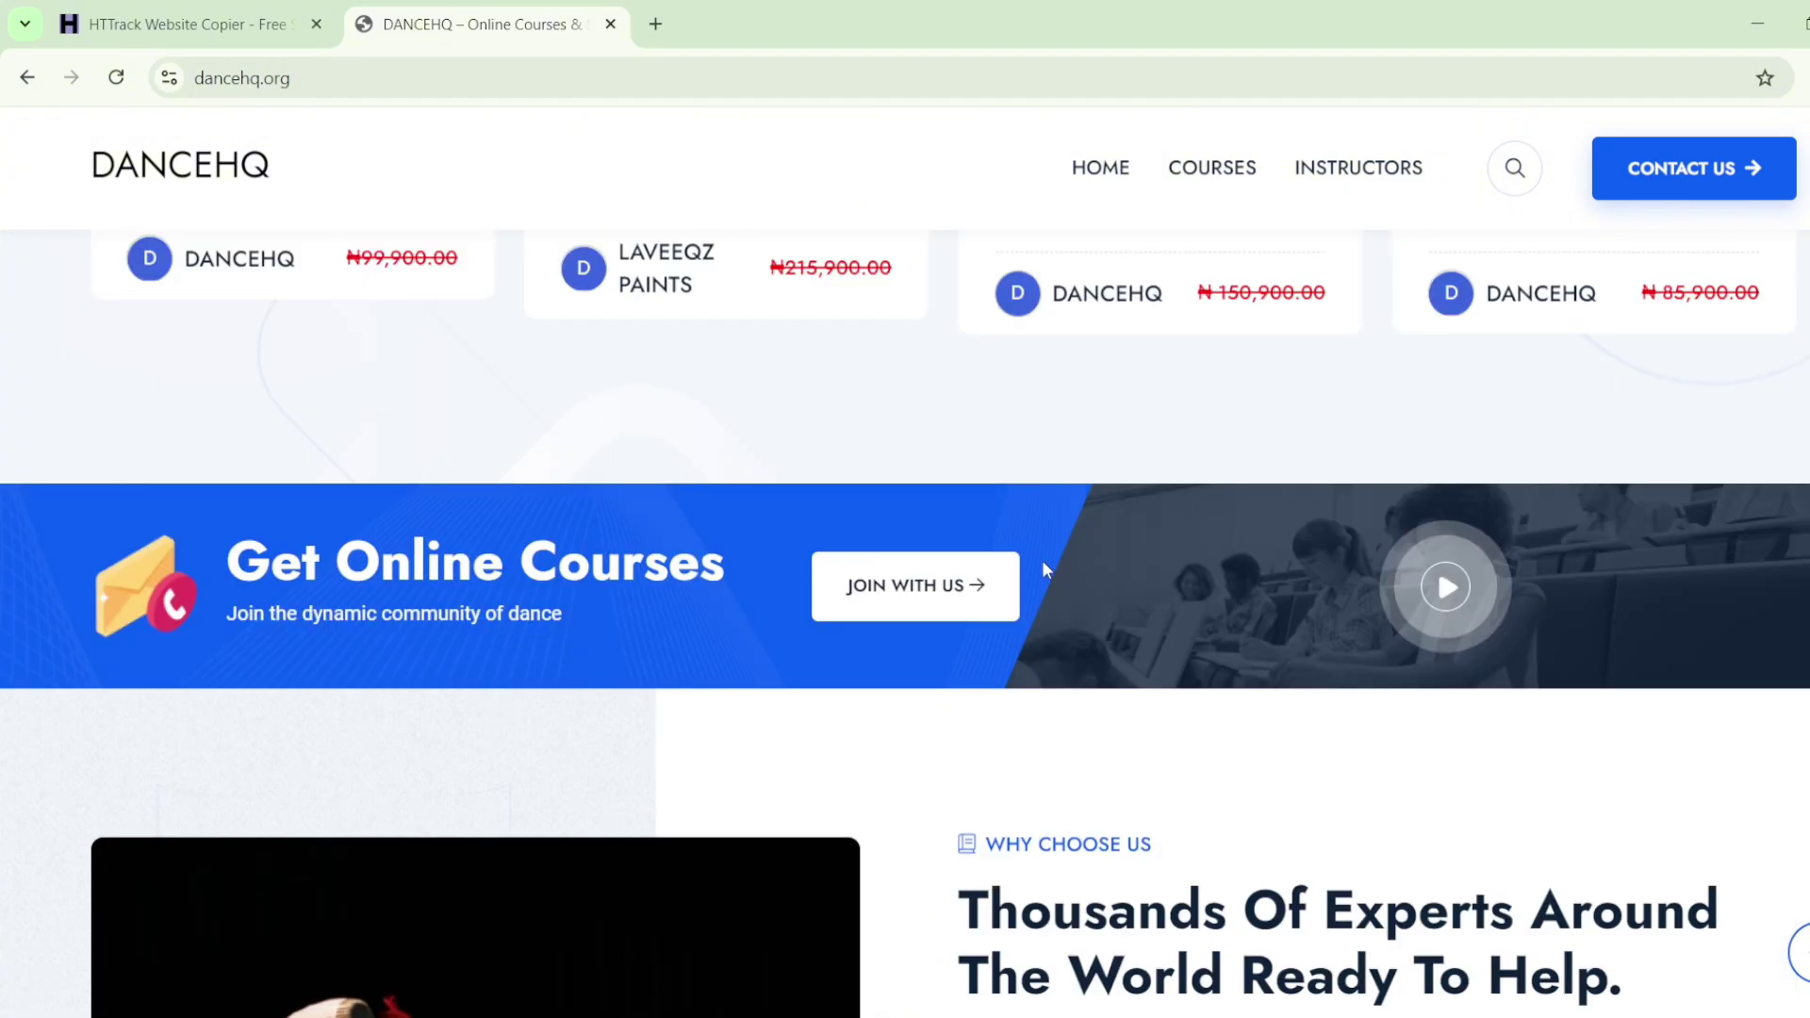
{"action": "scroll", "coordinate": [1043, 560], "scroll_direction": "up", "scroll_amount": 10}
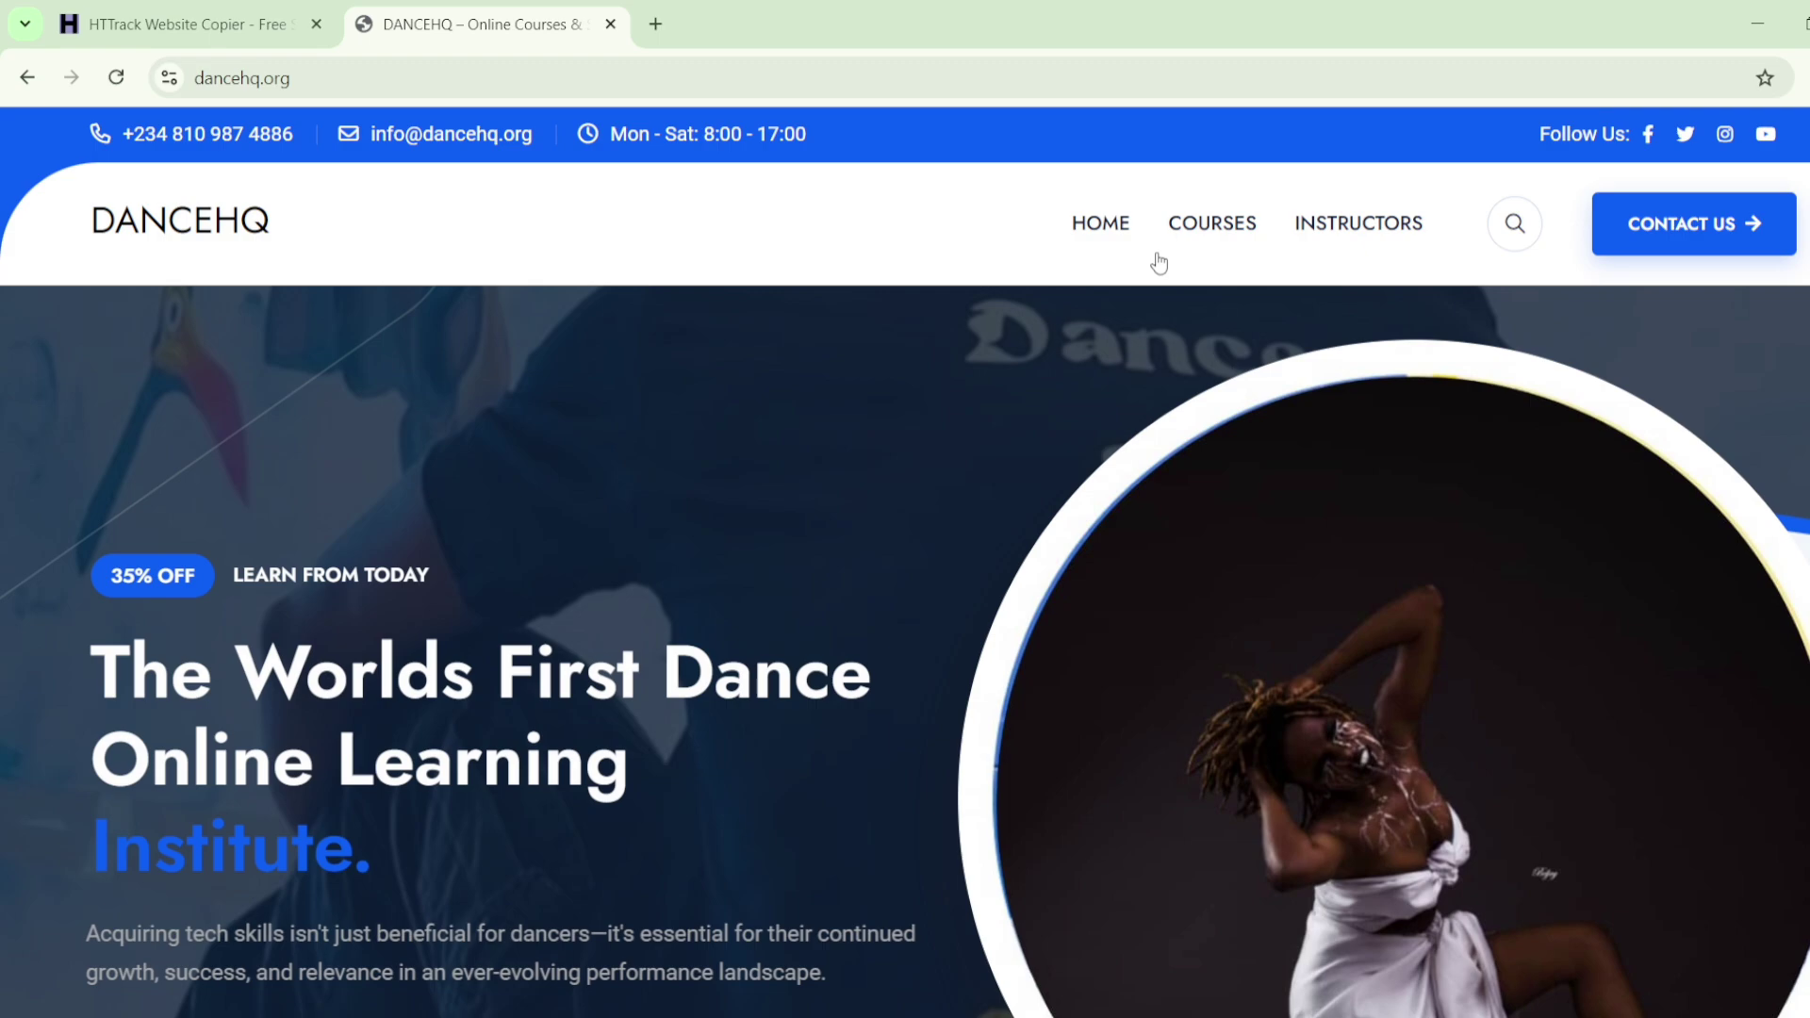
{"action": "left_click", "coordinate": [538, 75]}
{"action": "left_click", "coordinate": [537, 69]}
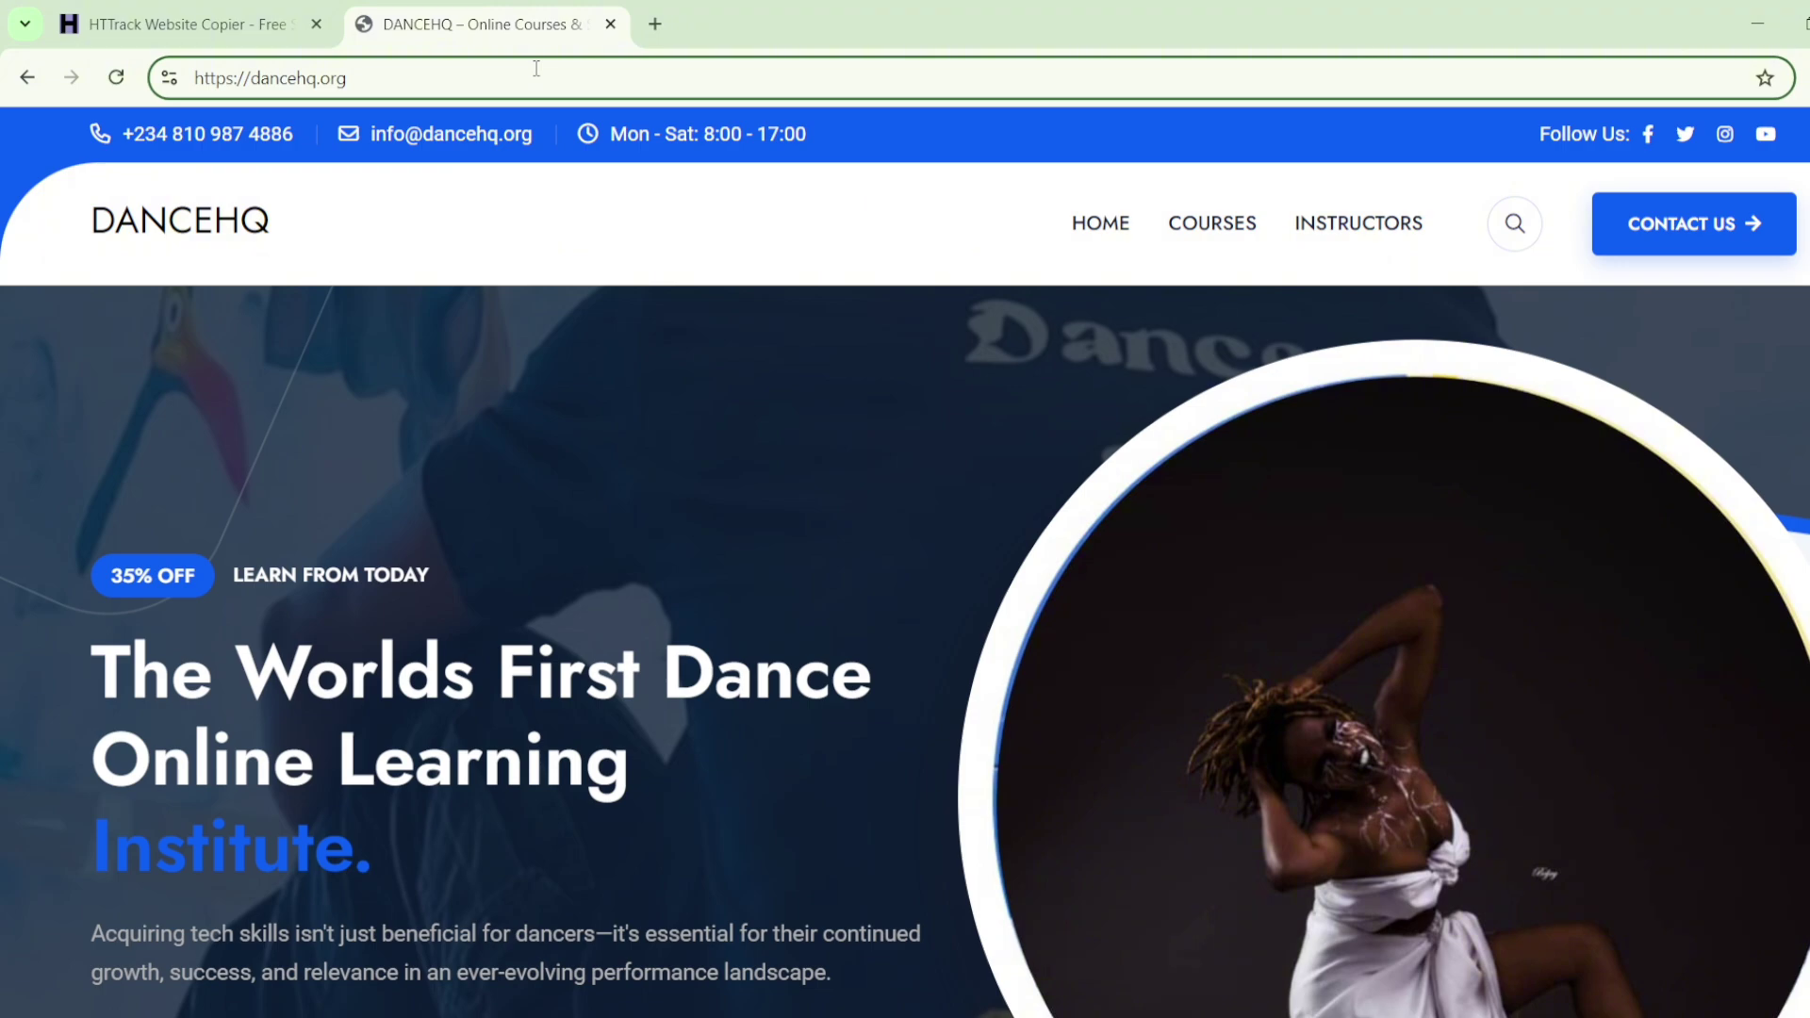
{"action": "key", "text": "ctrl+a"}
{"action": "key", "text": "ctrl+c"}
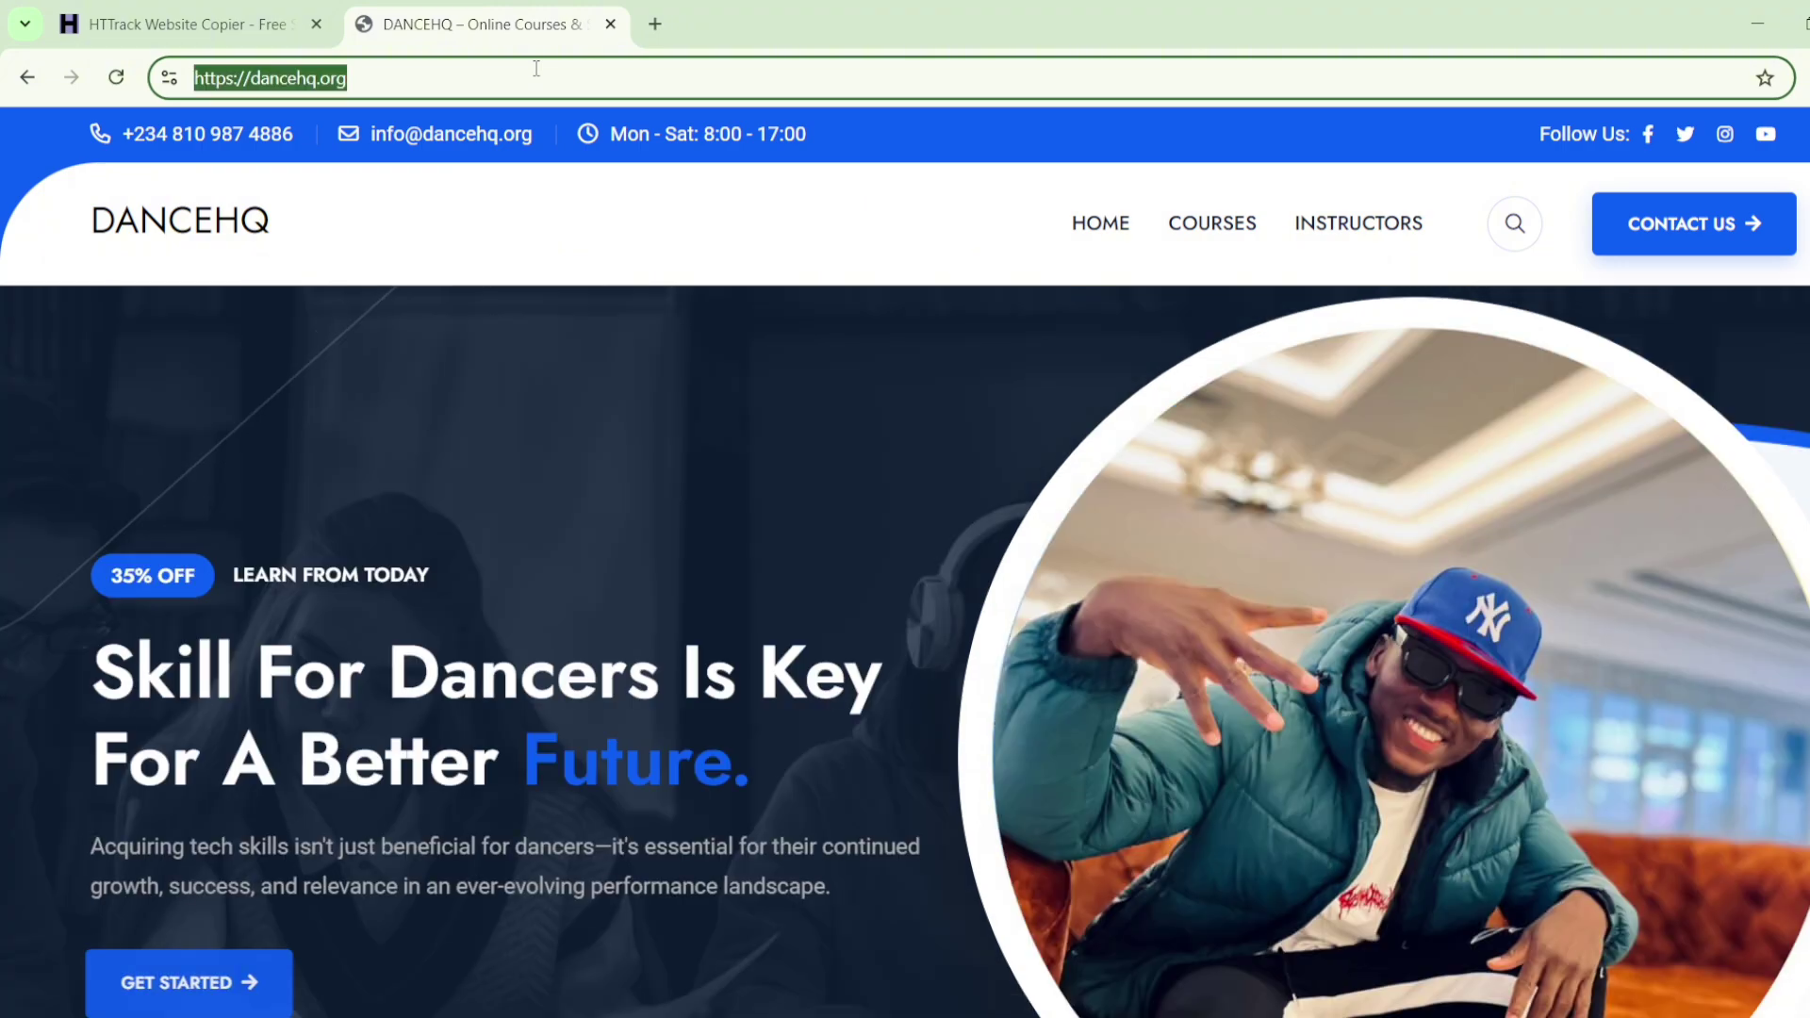
{"action": "left_click", "coordinate": [529, 70]}
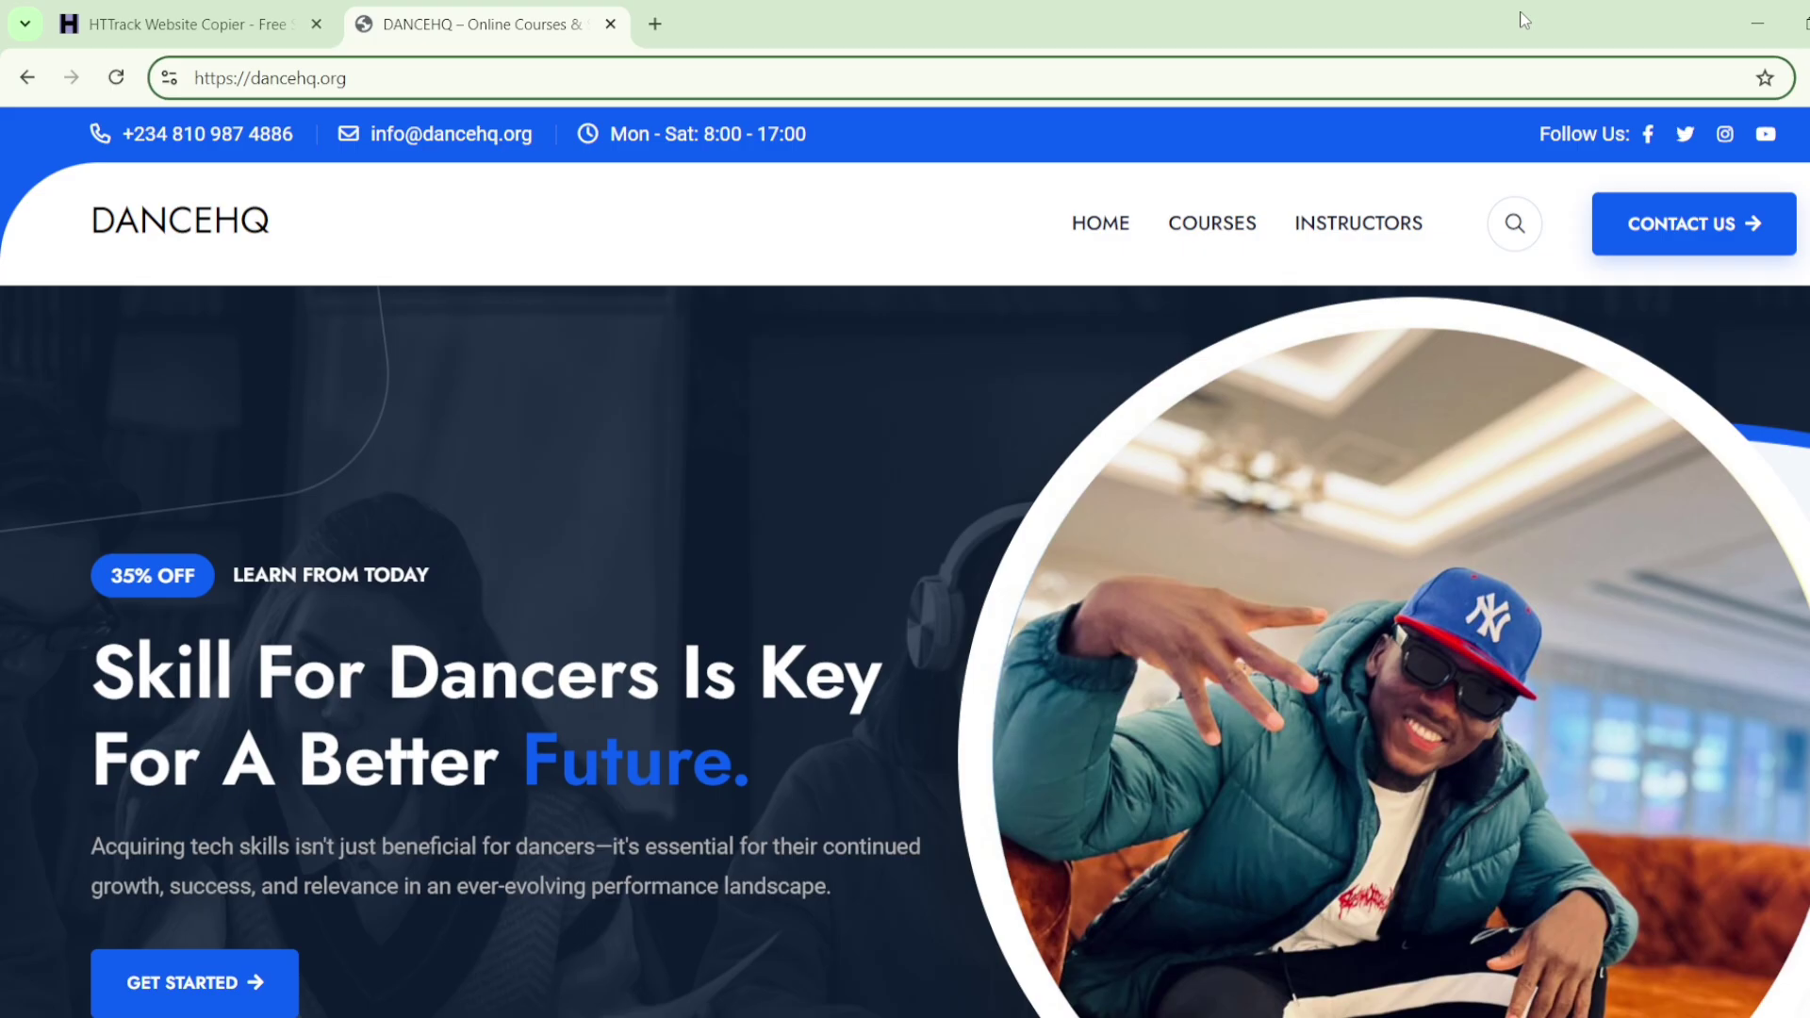
{"action": "left_click", "coordinate": [1757, 23]}
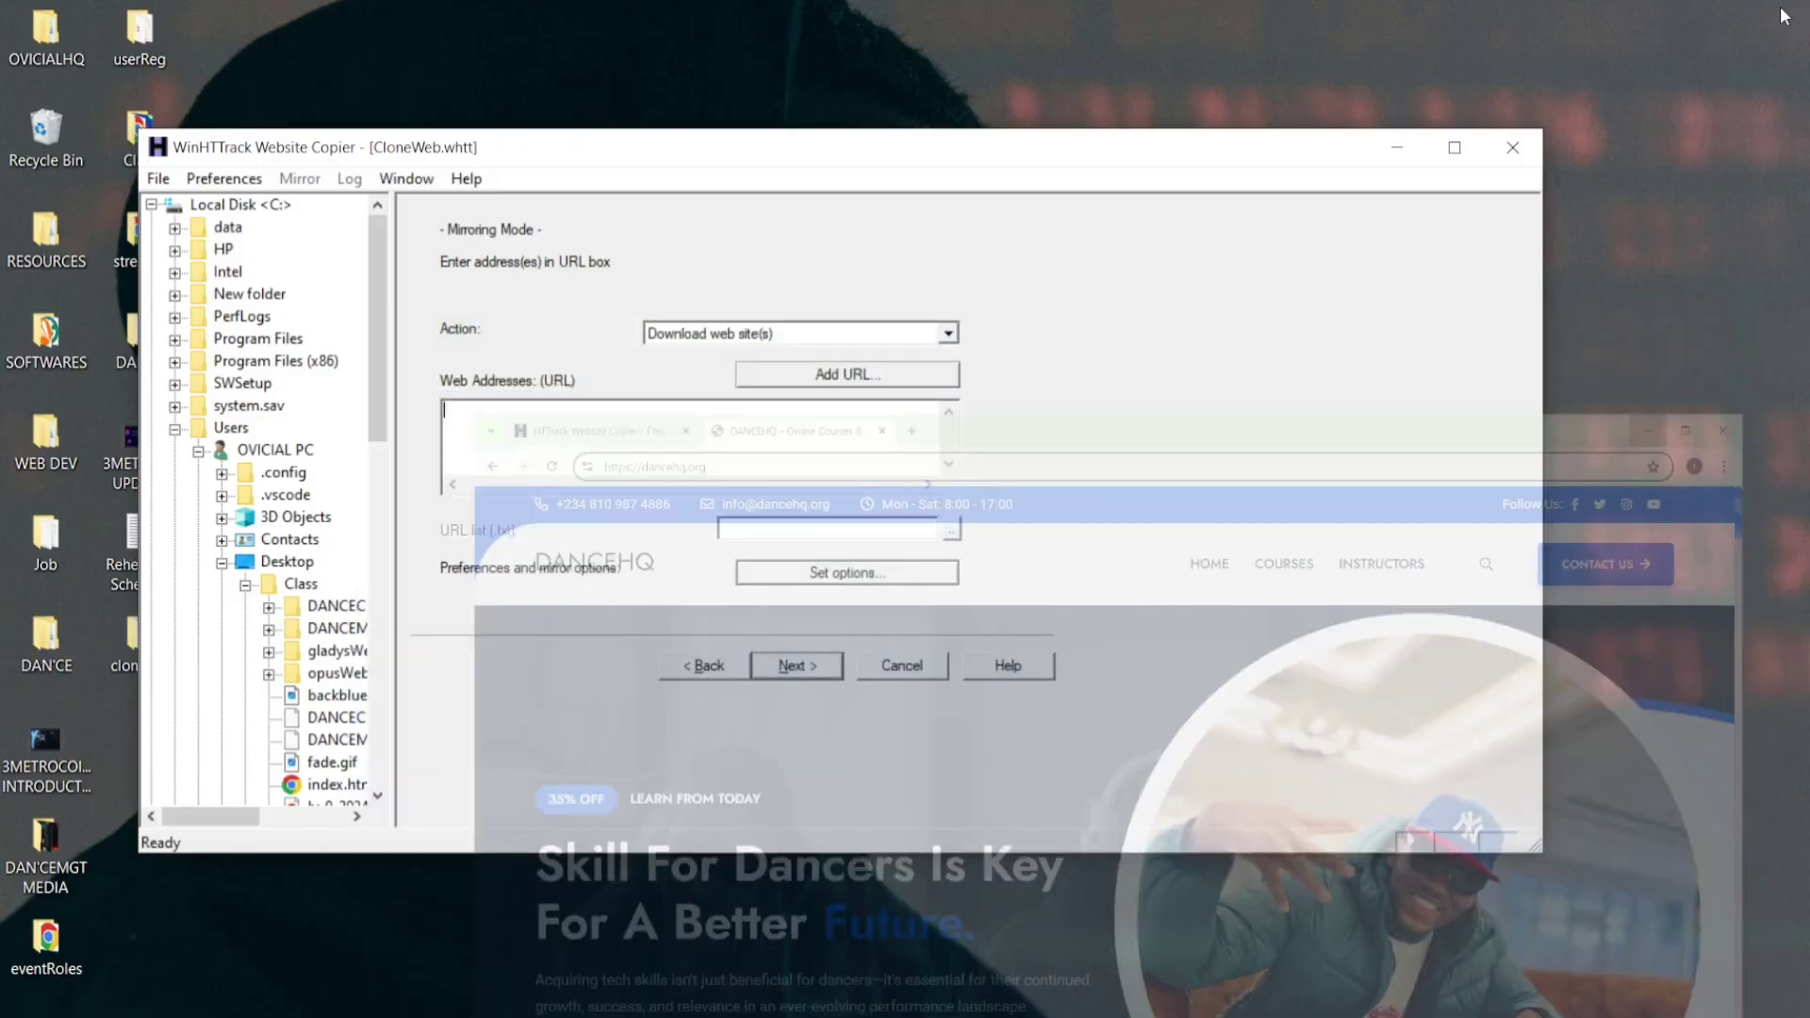
{"action": "left_click", "coordinate": [569, 441]}
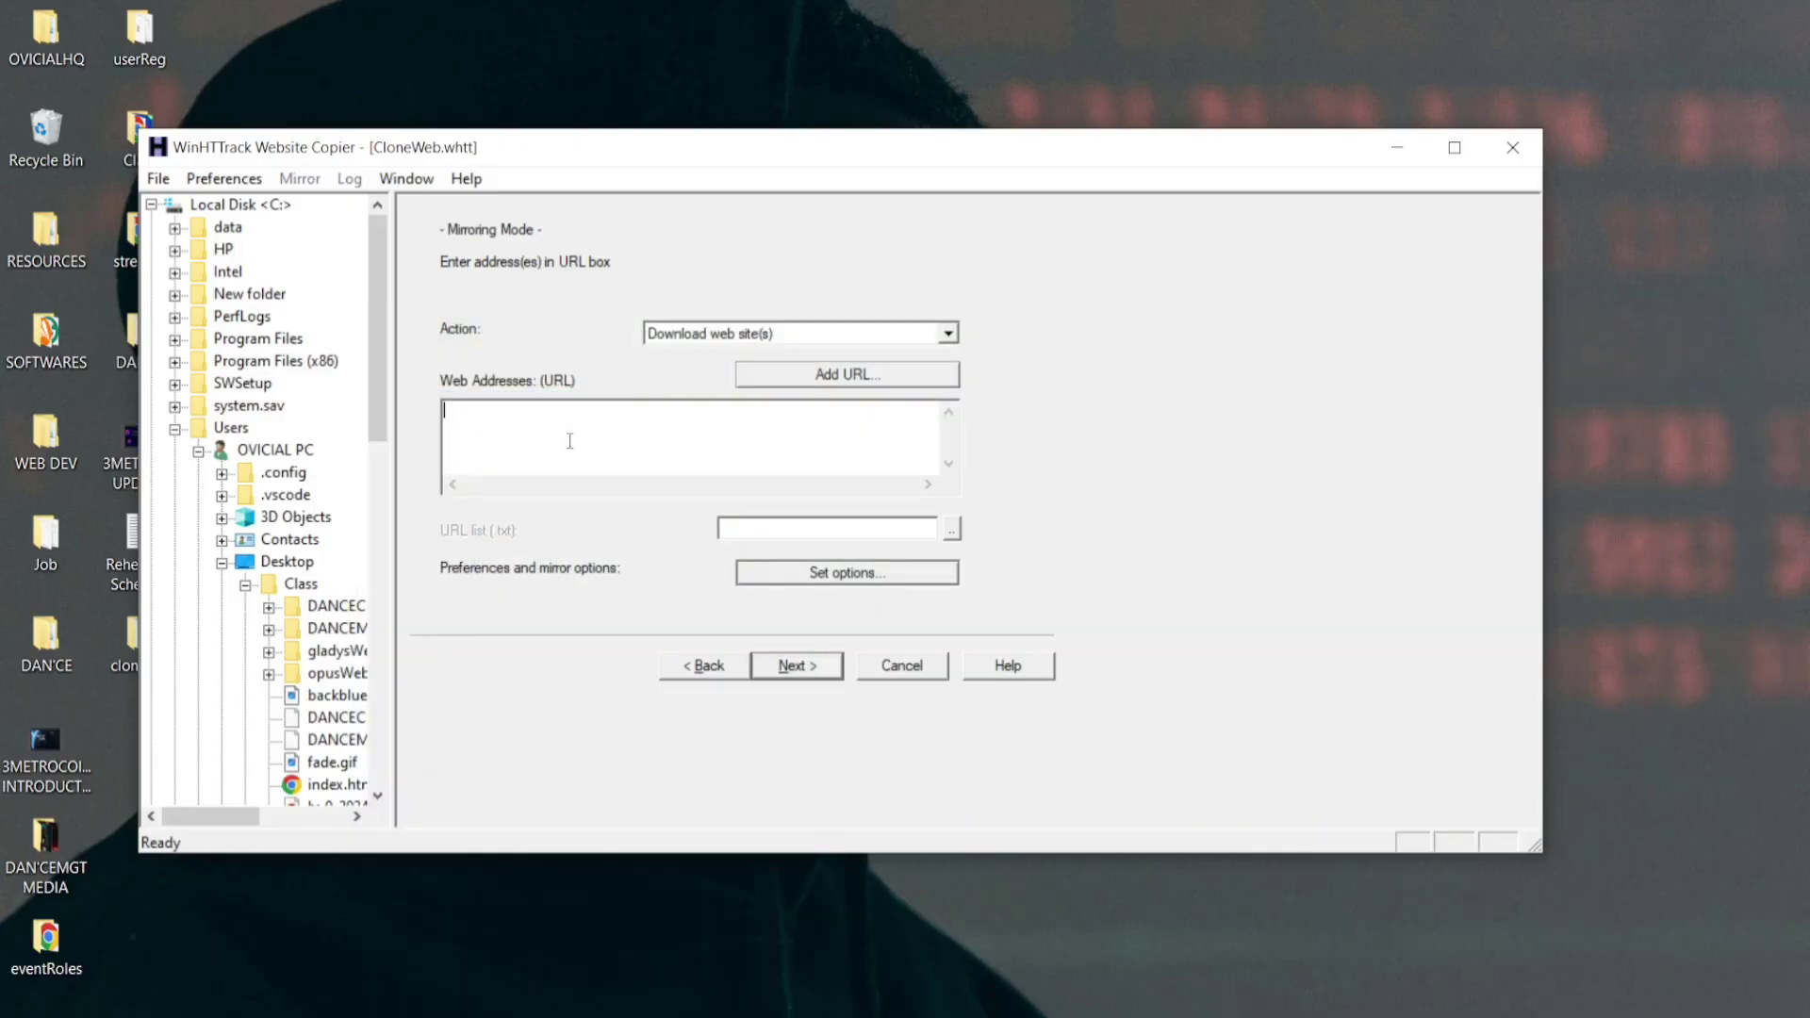
{"action": "key", "text": "ctrl+v"}
{"action": "left_click", "coordinate": [804, 665]}
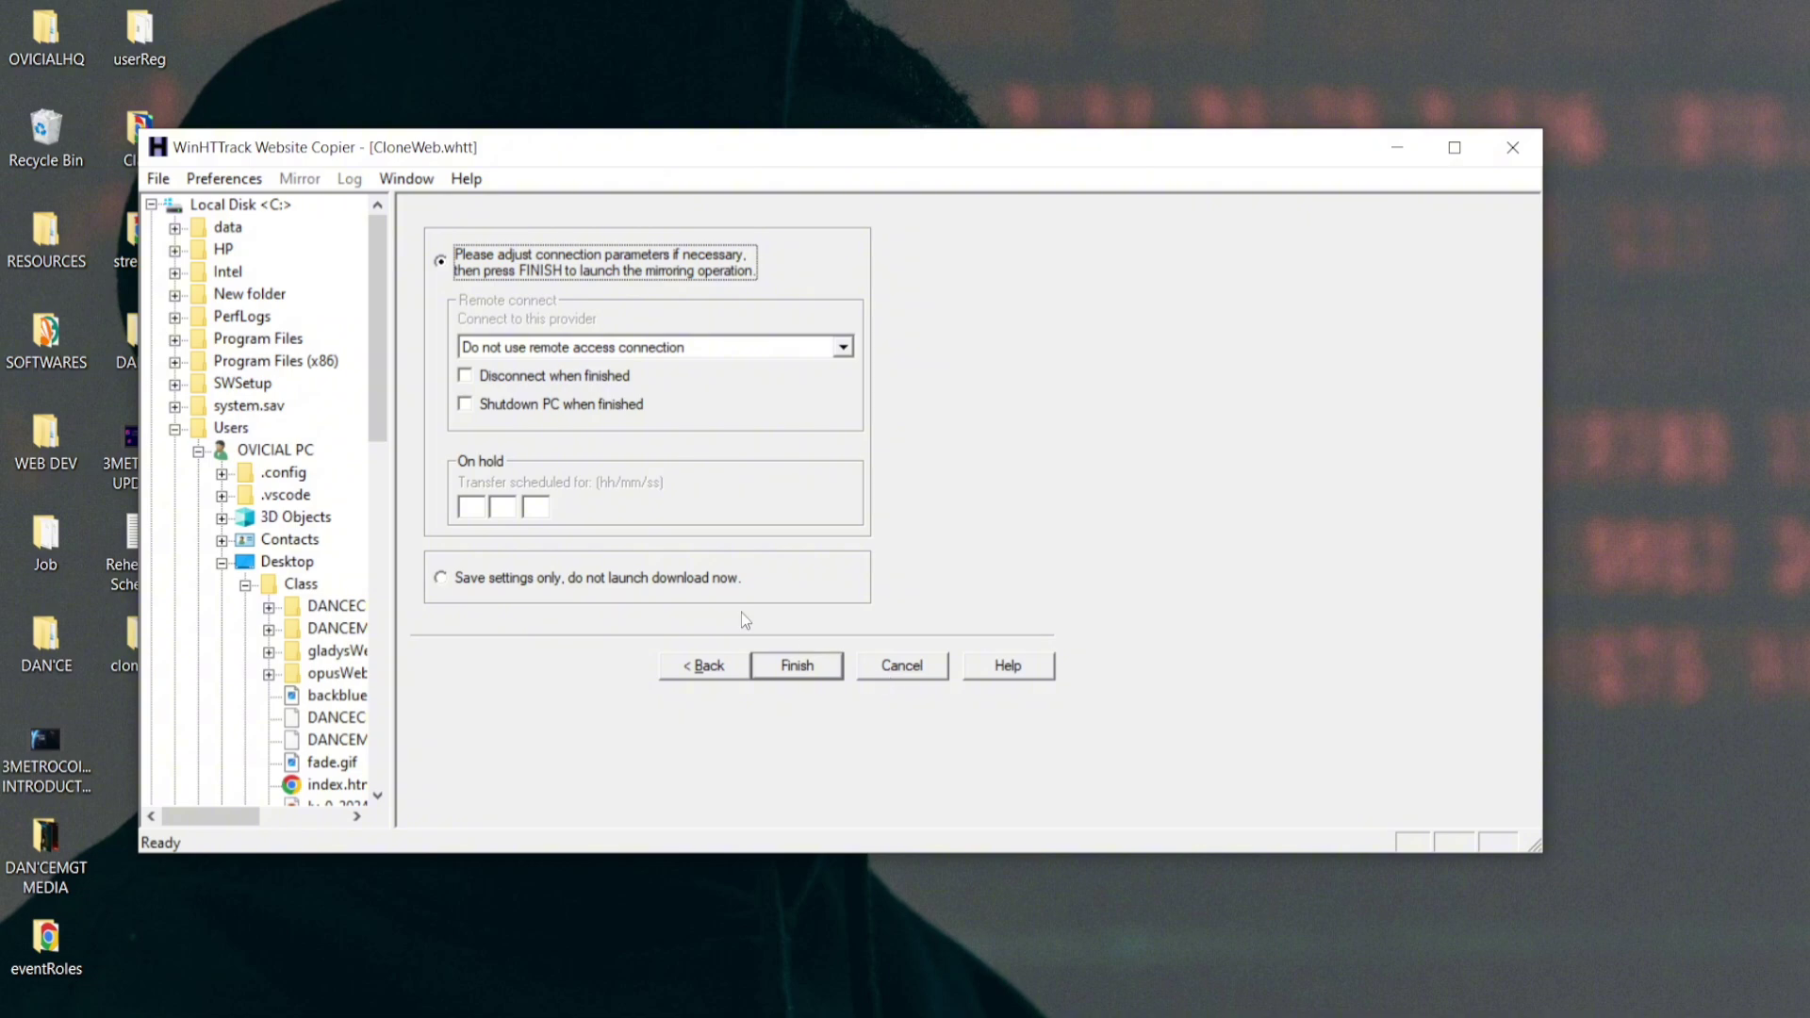
Step: Run the mirroring operation without remote access connection, finish the completed job and return to the desktop
{"action": "left_click", "coordinate": [786, 666]}
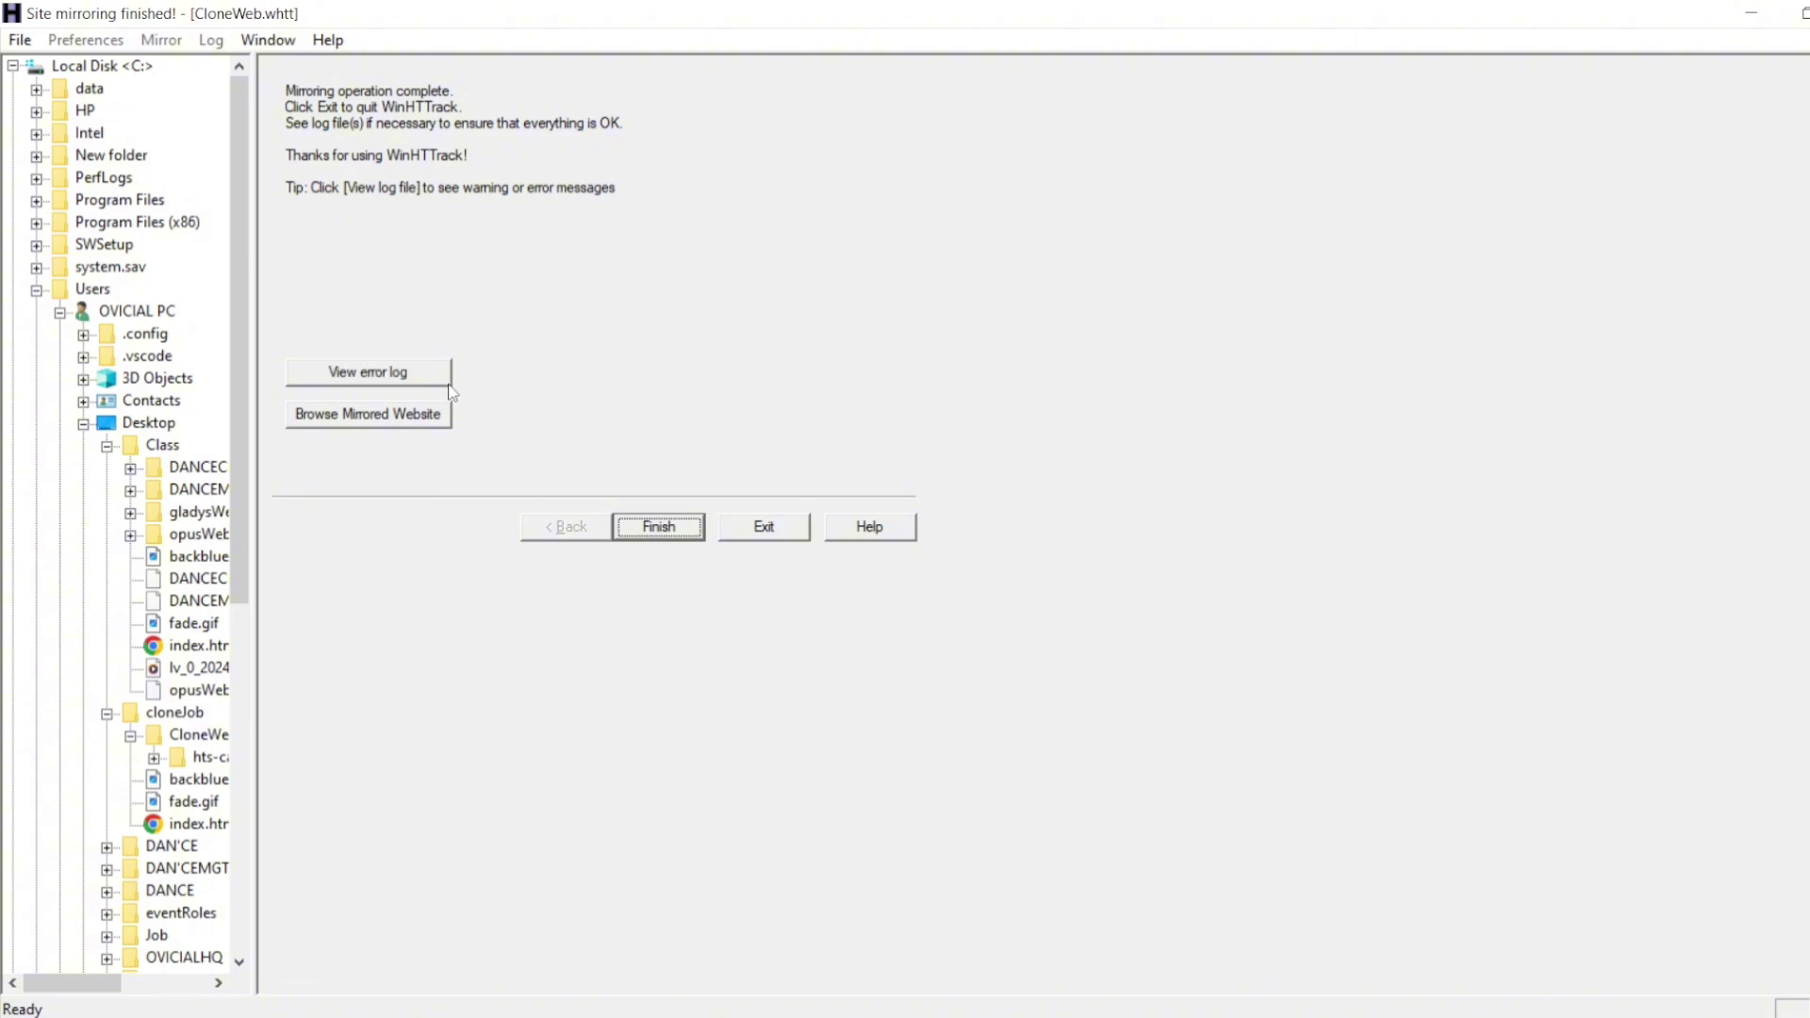
{"action": "left_click", "coordinate": [648, 534]}
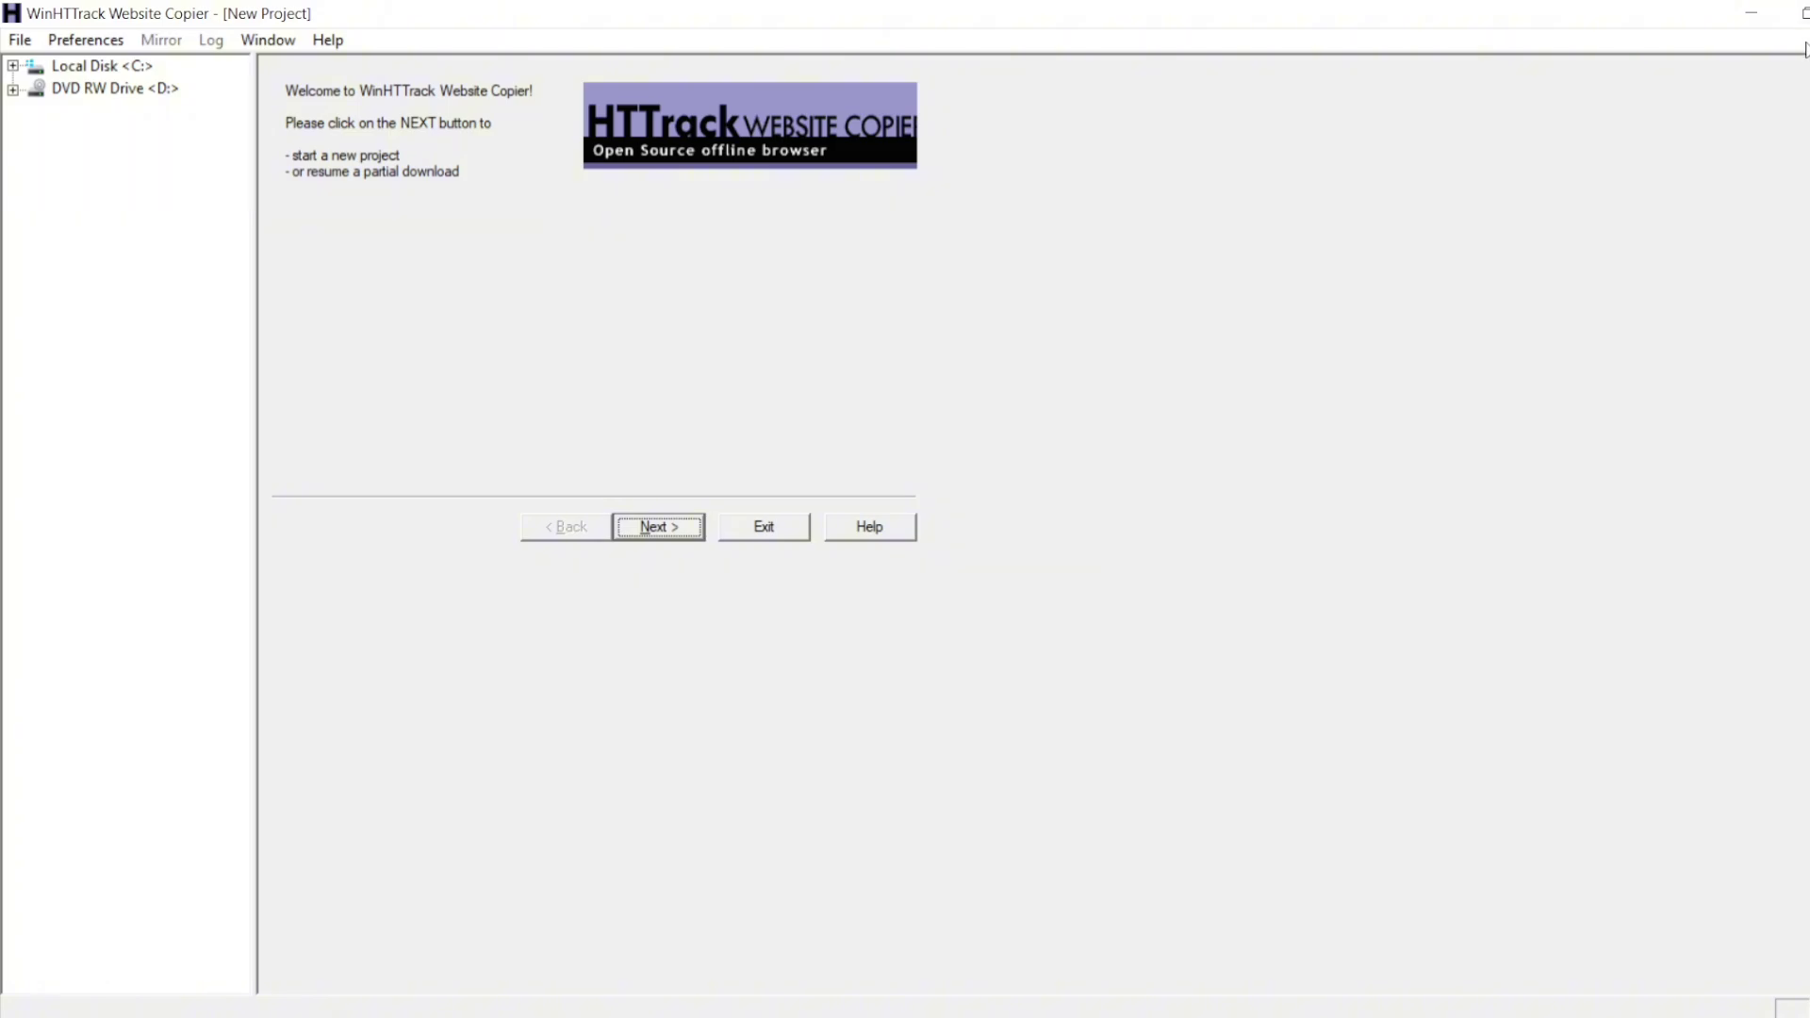
{"action": "left_click", "coordinate": [1759, 11]}
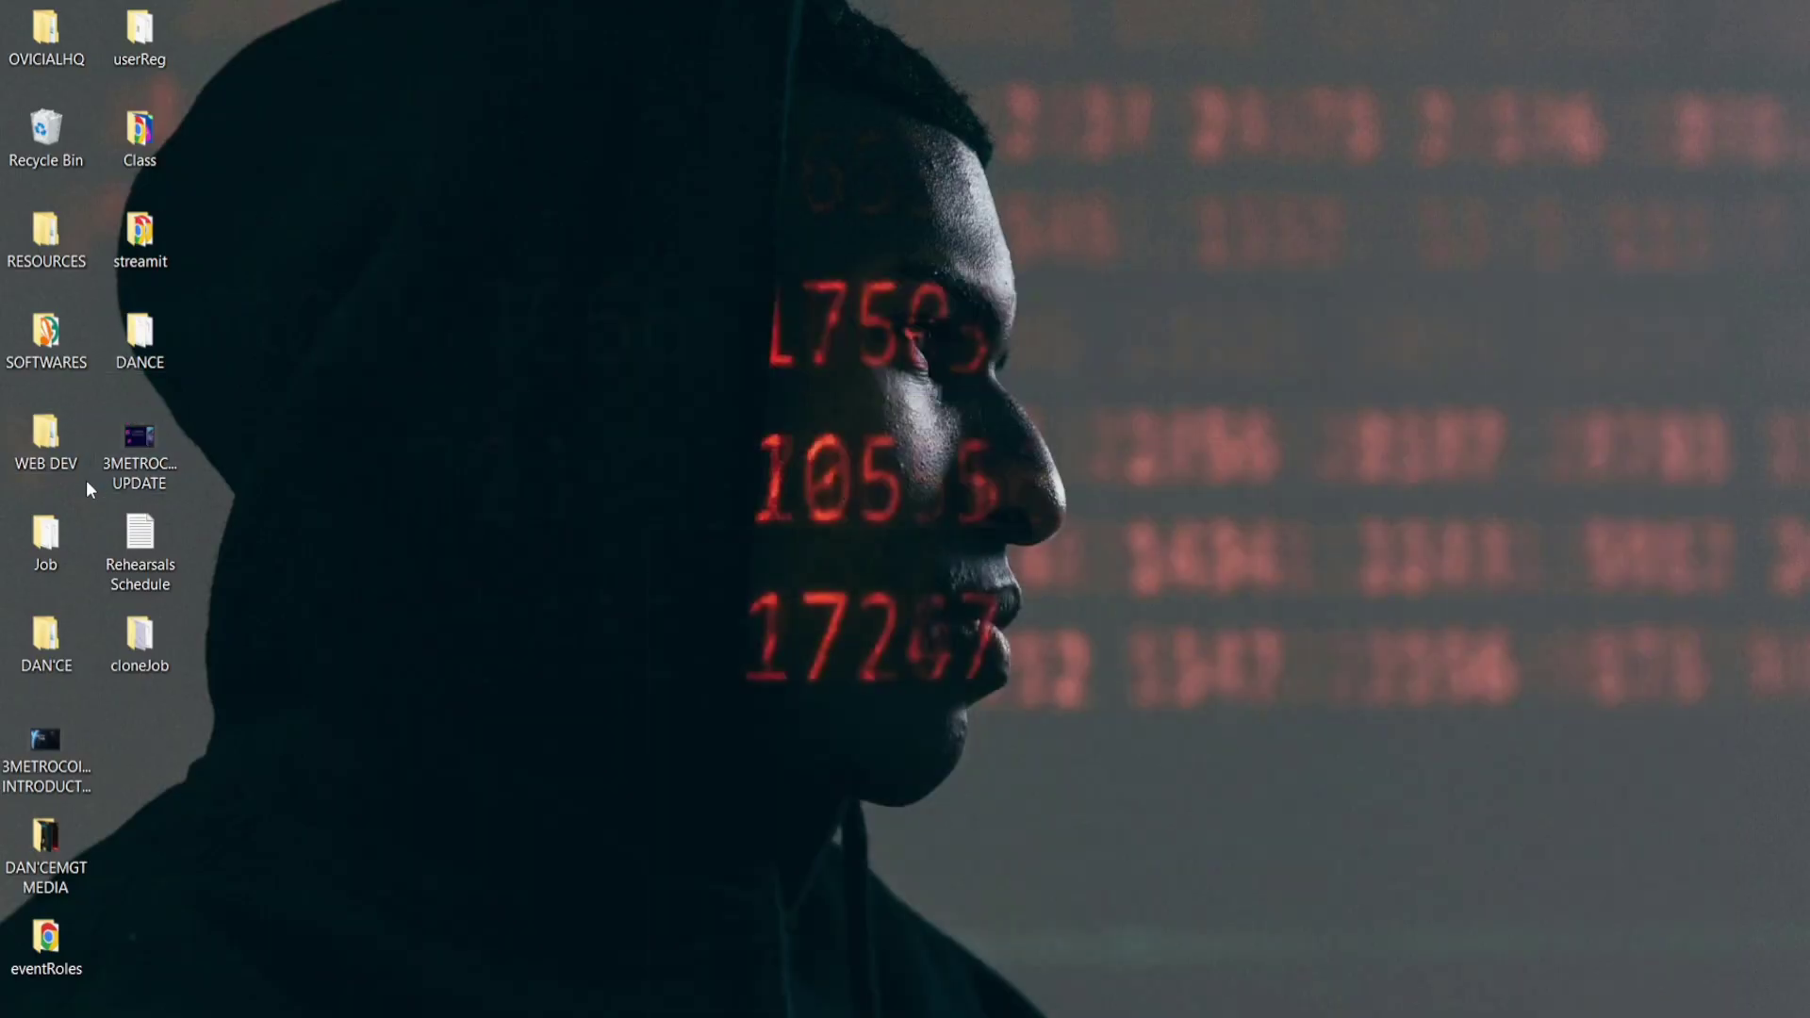
Step: Open the cloneJob folder on the Desktop, view its index page in Chrome and return to the folder
{"action": "left_click", "coordinate": [149, 644]}
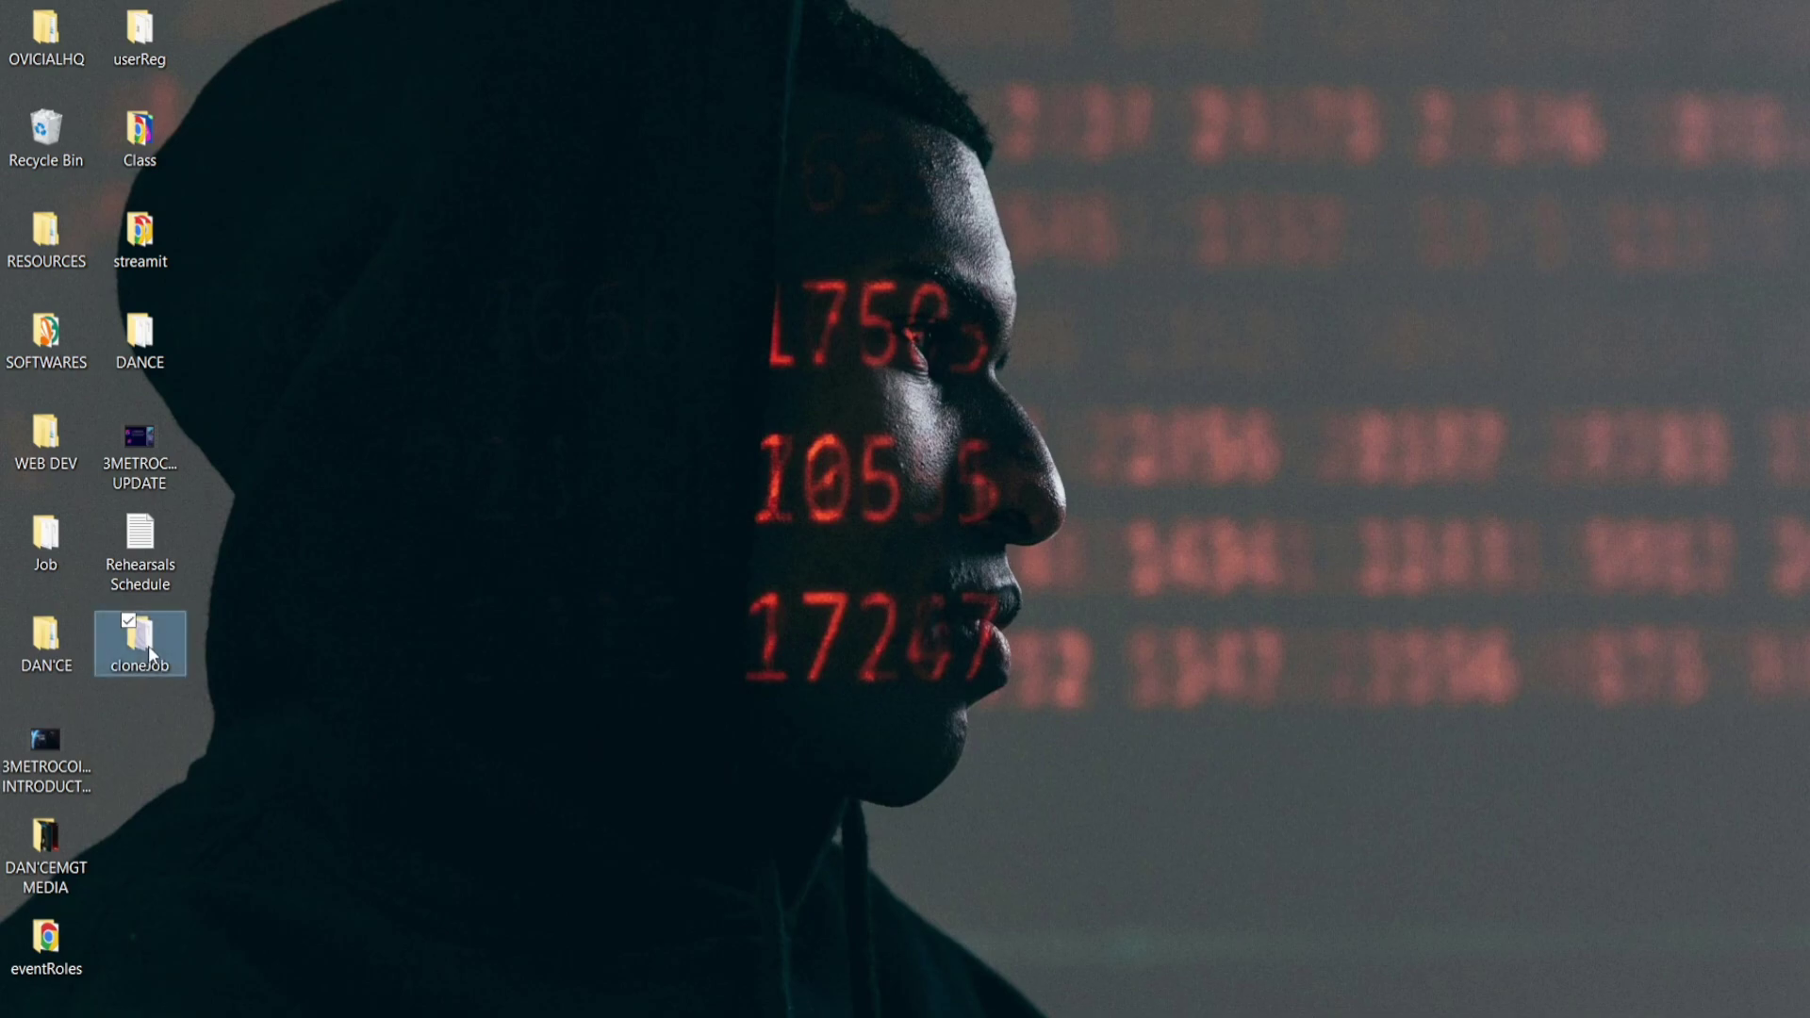
{"action": "double_click", "coordinate": [149, 645]}
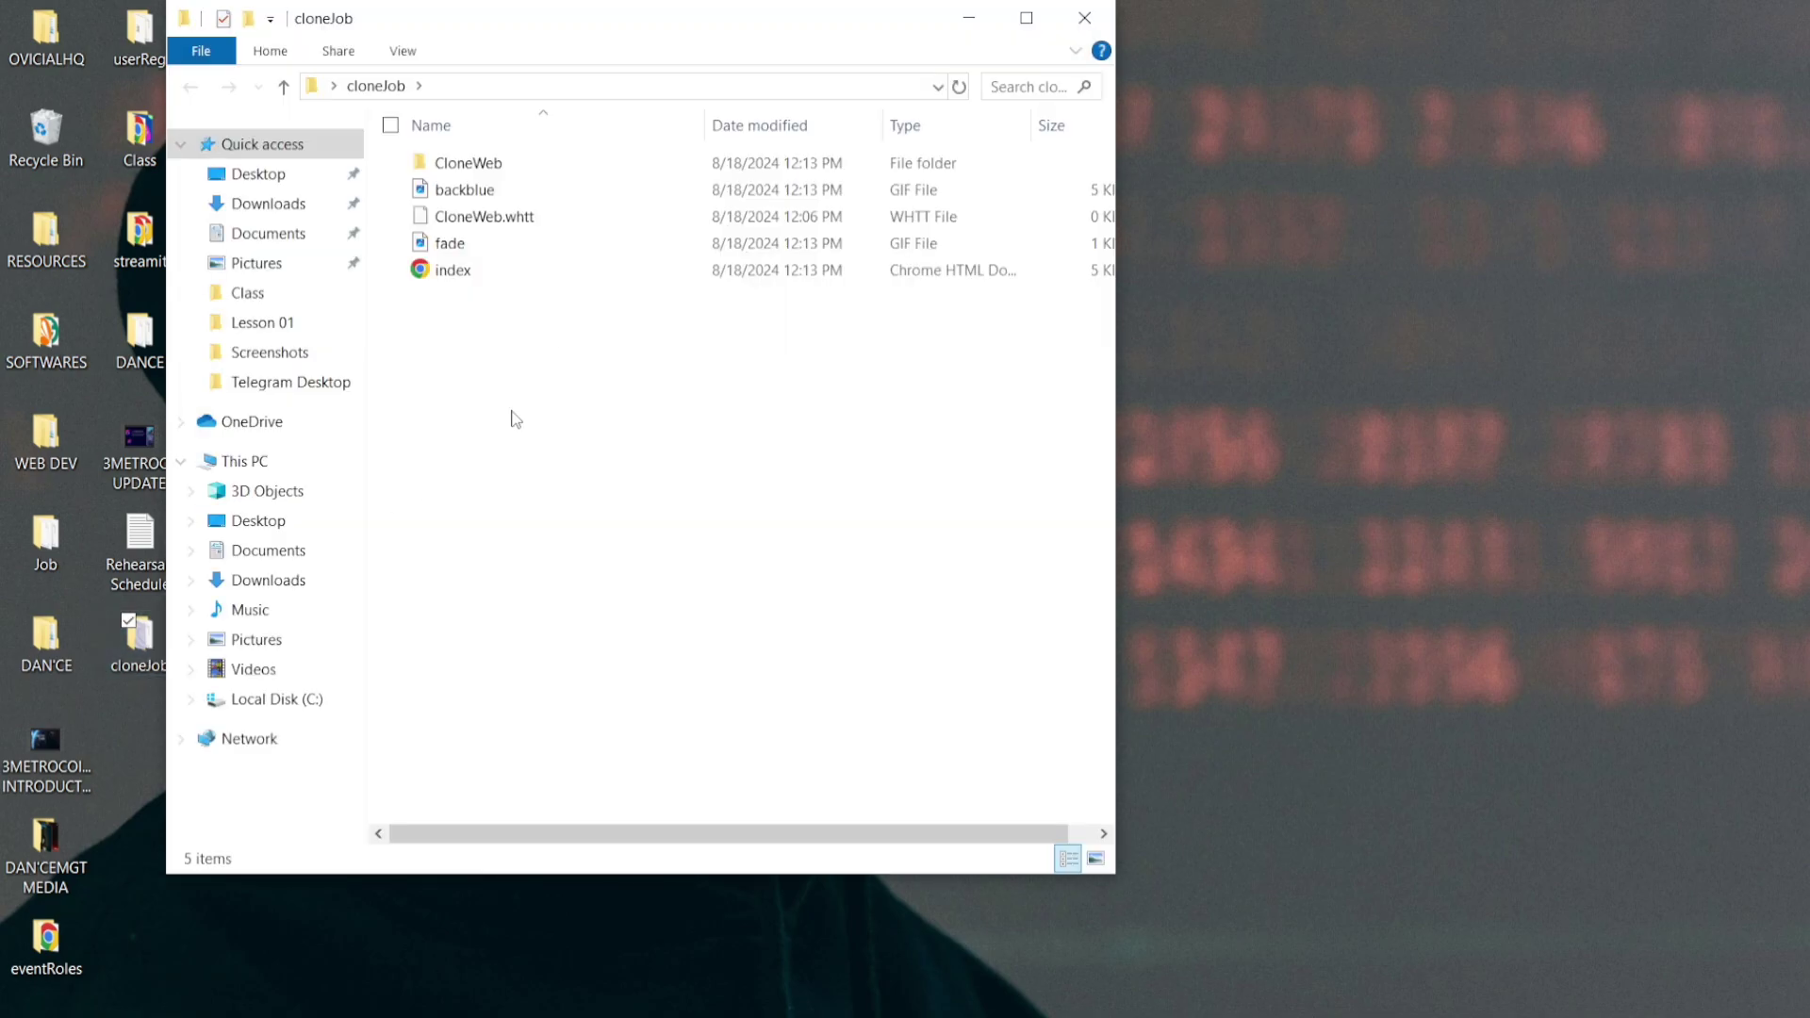
{"action": "double_click", "coordinate": [457, 277]}
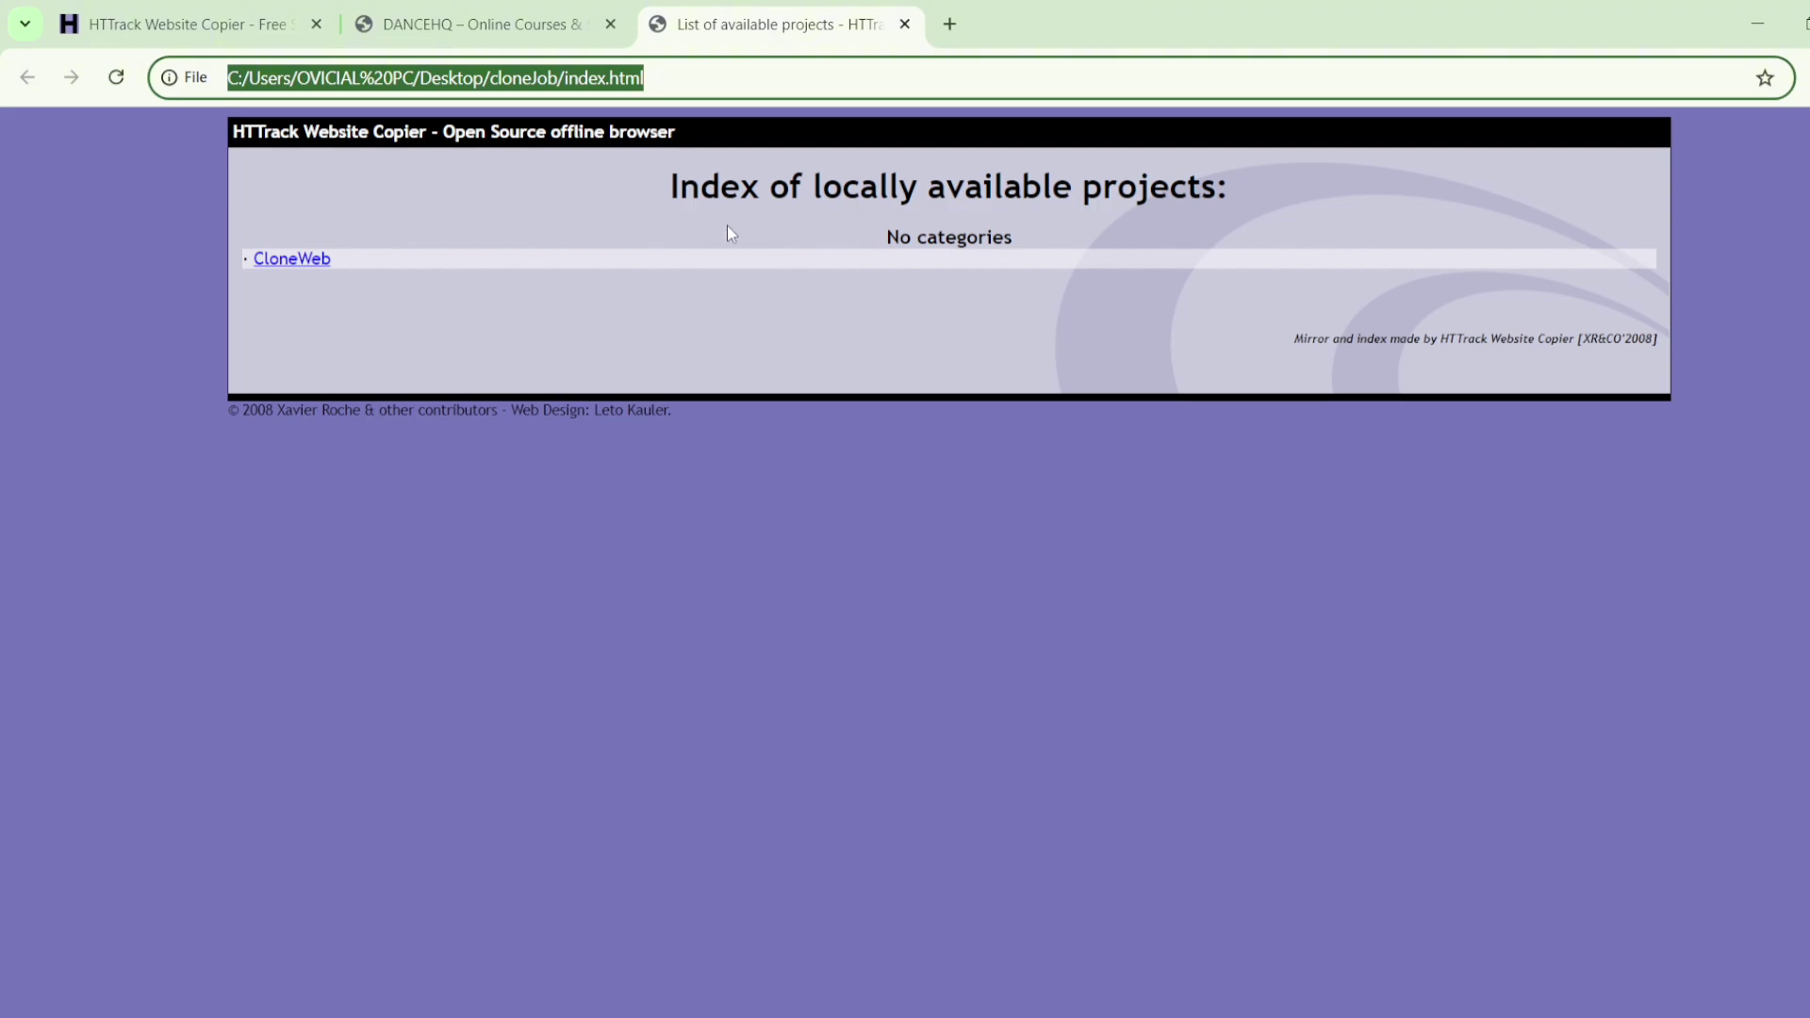
{"action": "left_click", "coordinate": [493, 20]}
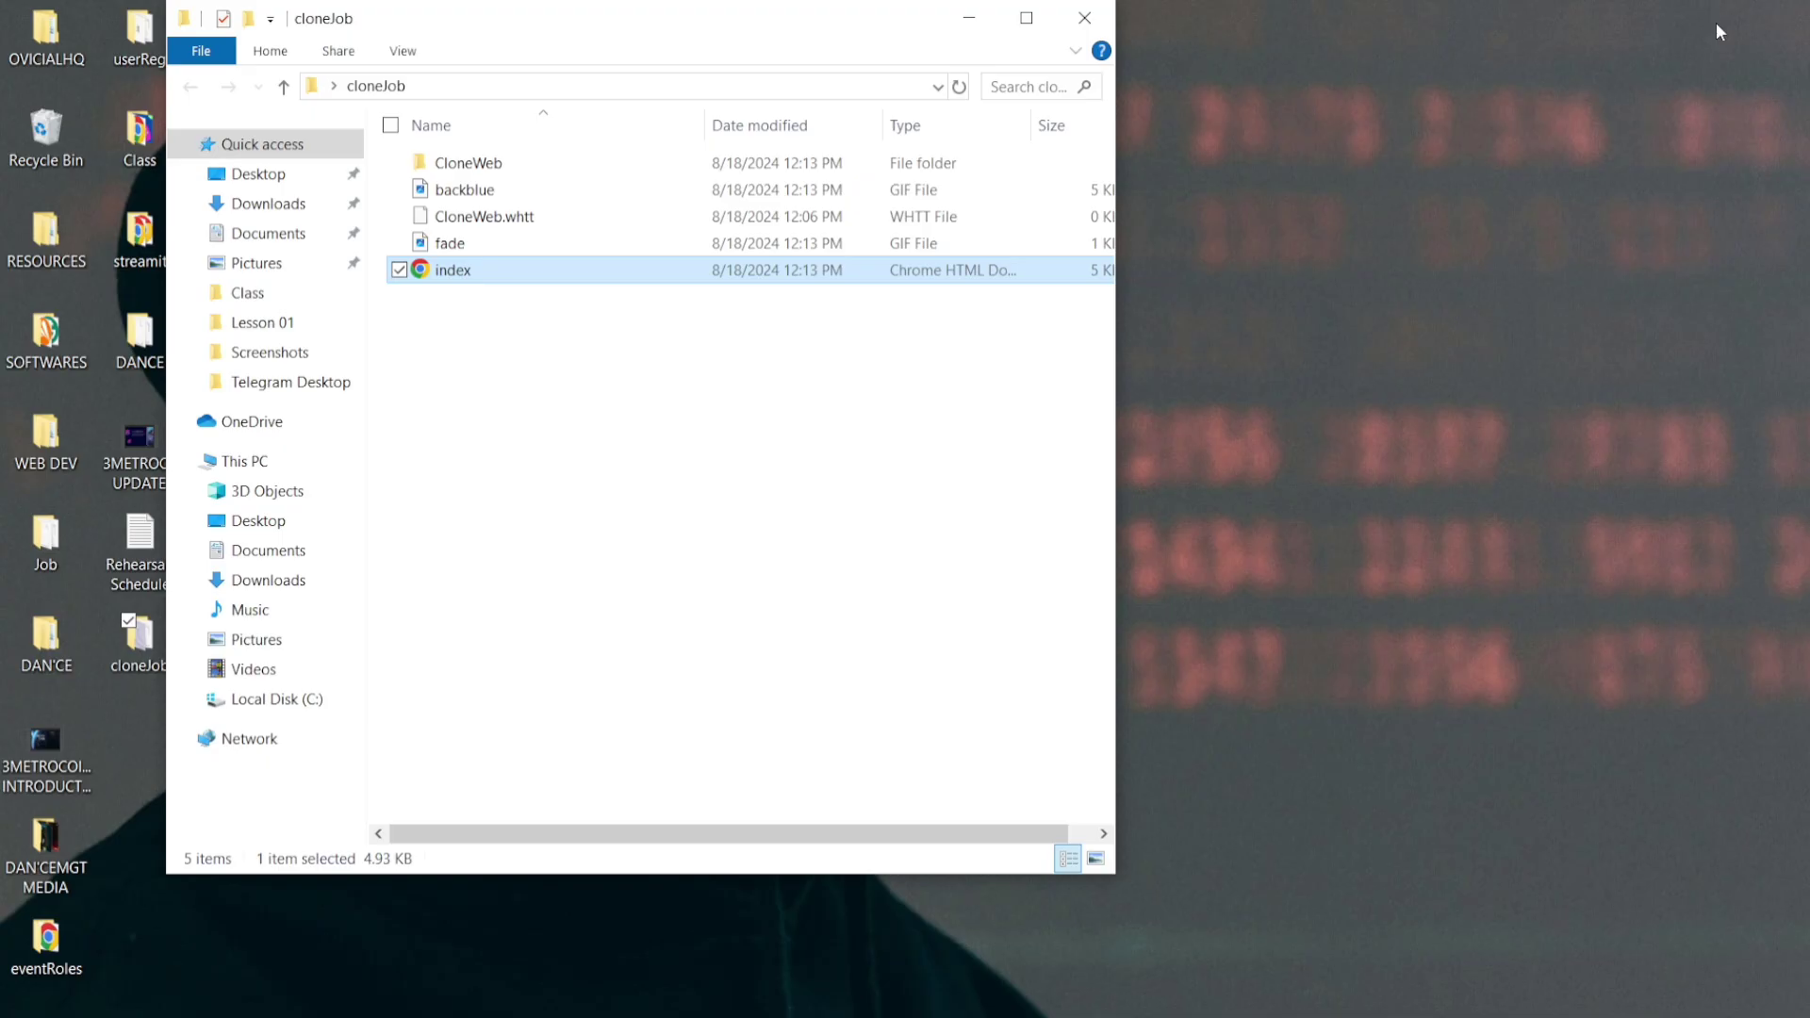
{"action": "left_click", "coordinate": [1755, 22]}
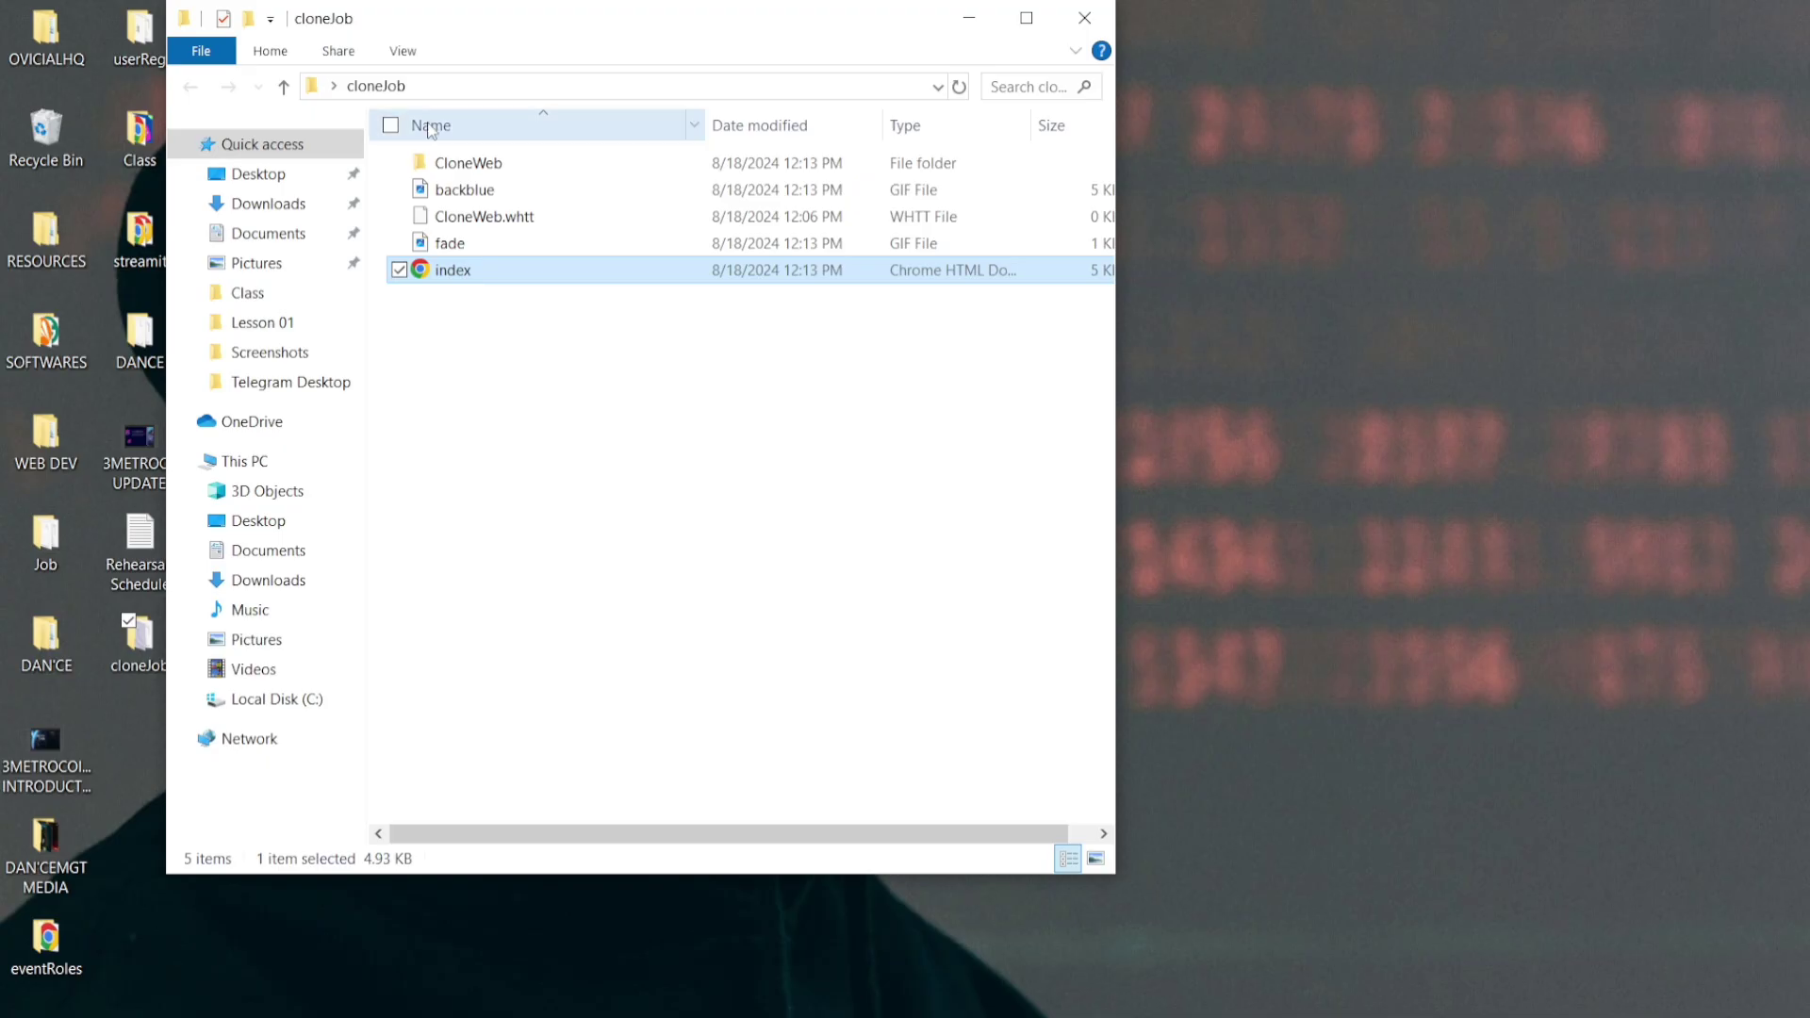
Step: Go to the dancehq.org folder inside CloneWeb and open its index page in Chrome
{"action": "double_click", "coordinate": [423, 162]}
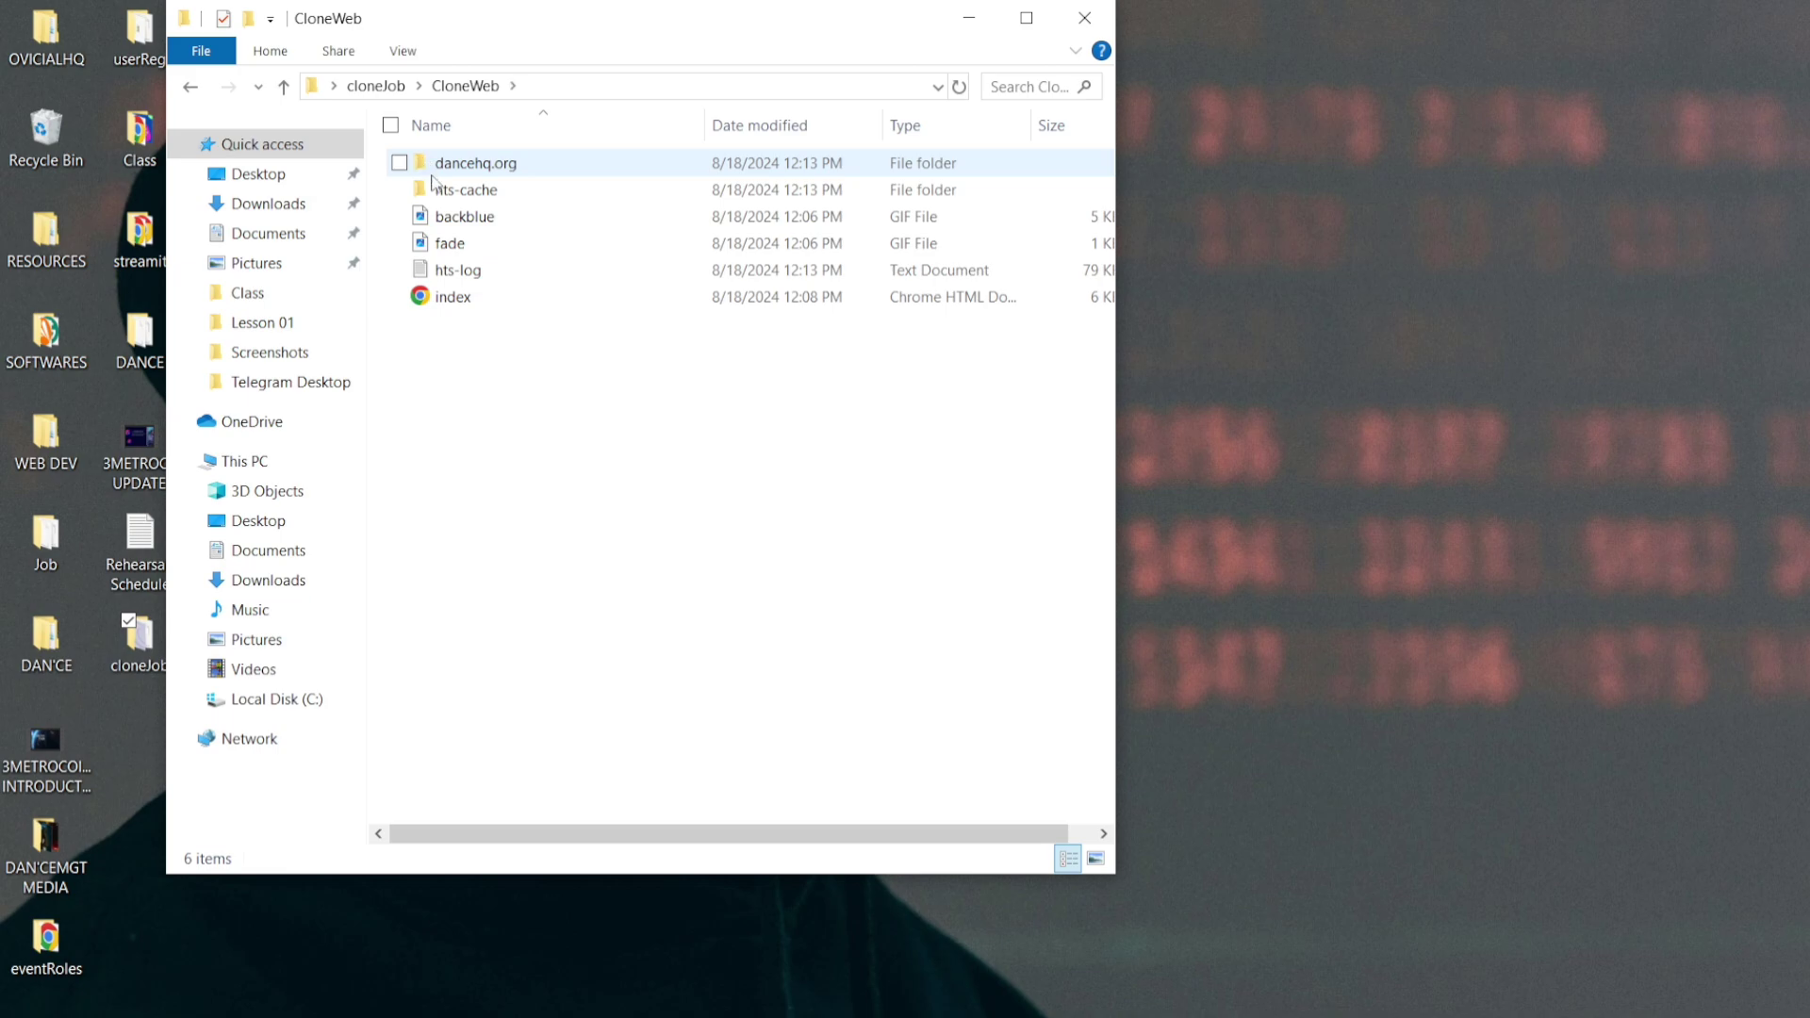
{"action": "left_click", "coordinate": [429, 170]}
{"action": "double_click", "coordinate": [426, 168]}
{"action": "scroll", "coordinate": [425, 245], "scroll_direction": "down", "scroll_amount": 6}
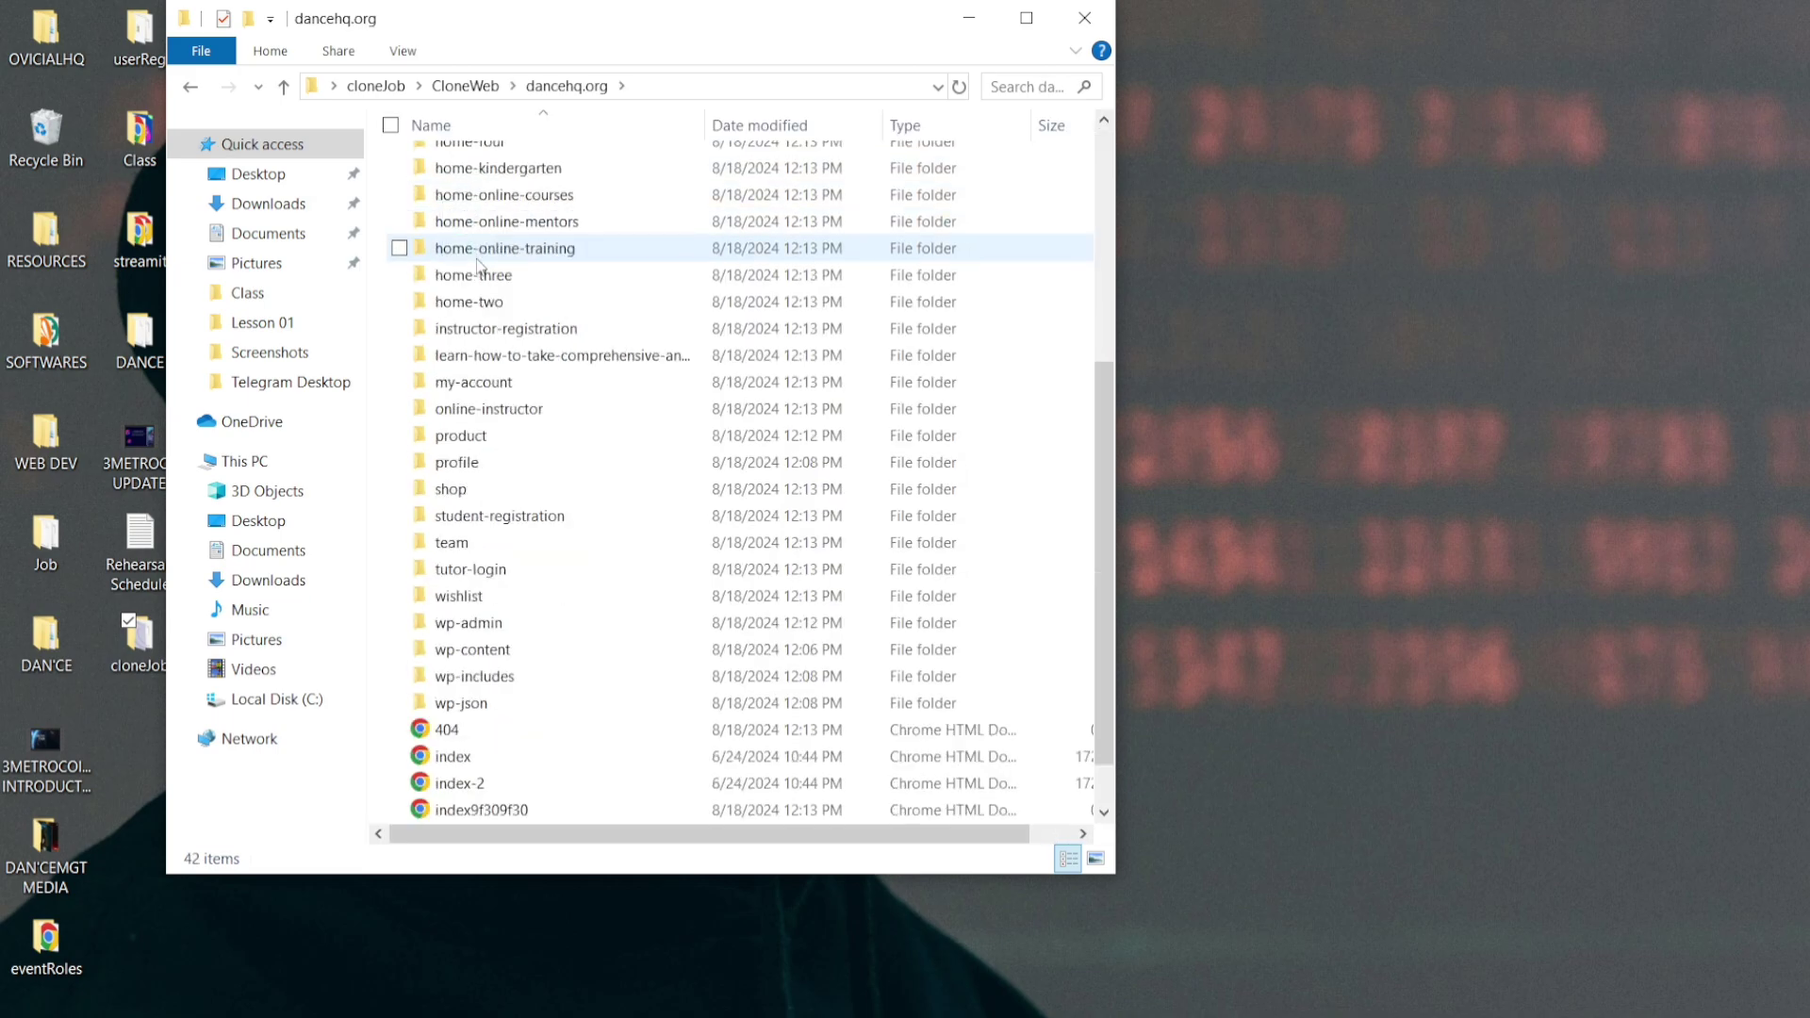
{"action": "double_click", "coordinate": [436, 703]}
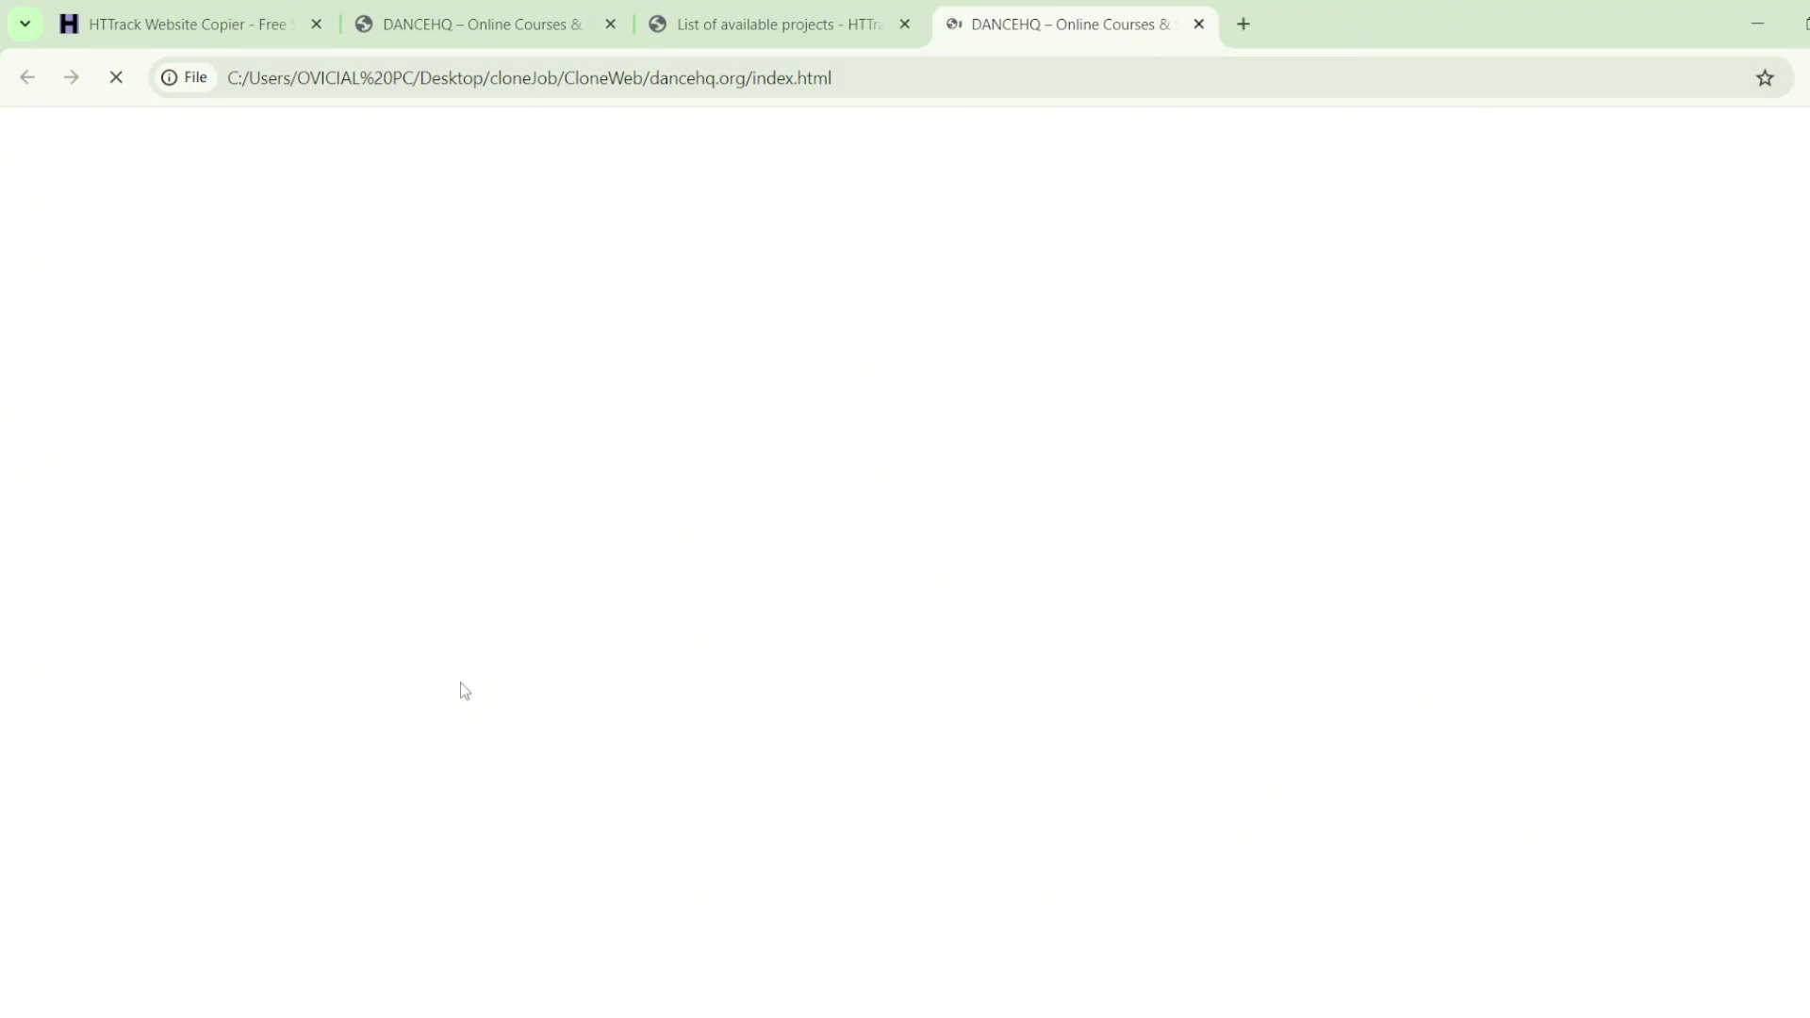
Step: Examine the cloned DANCEHQ home page from its header down to the footer and check its local file path
{"action": "scroll", "coordinate": [848, 424], "scroll_direction": "down", "scroll_amount": 1}
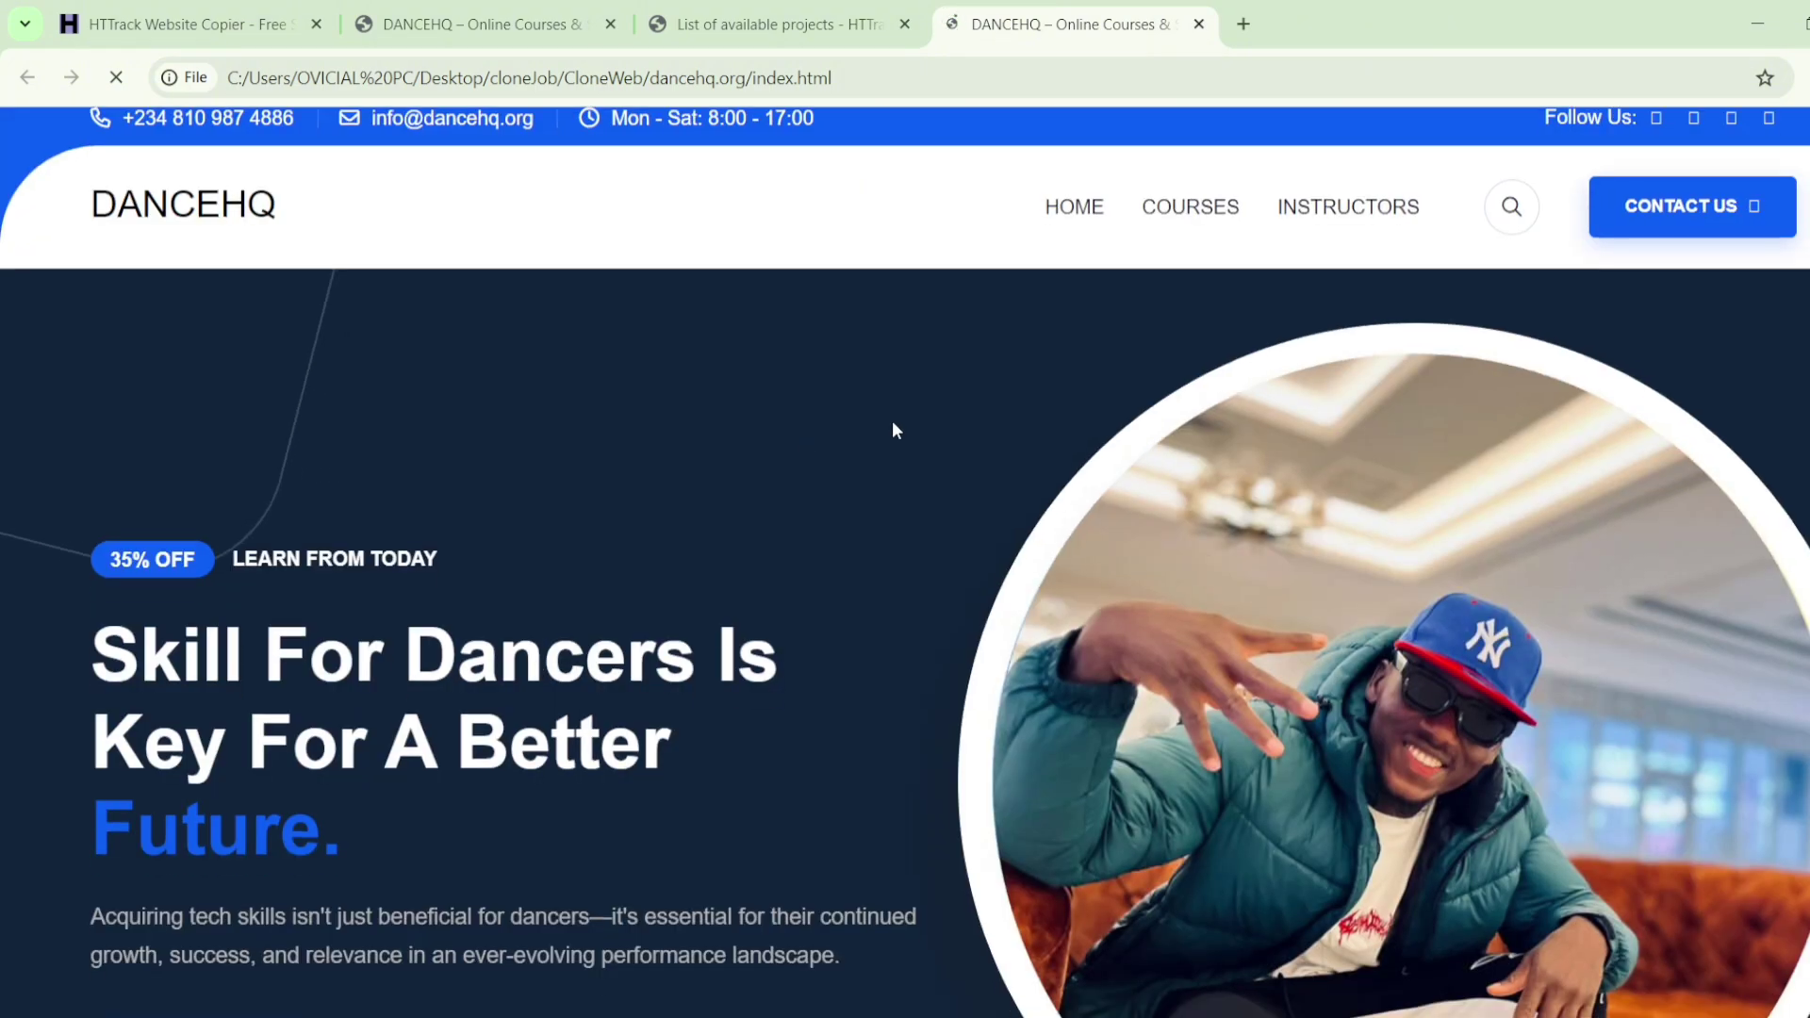
{"action": "scroll", "coordinate": [896, 429], "scroll_direction": "down", "scroll_amount": 5}
{"action": "scroll", "coordinate": [895, 429], "scroll_direction": "down", "scroll_amount": 18}
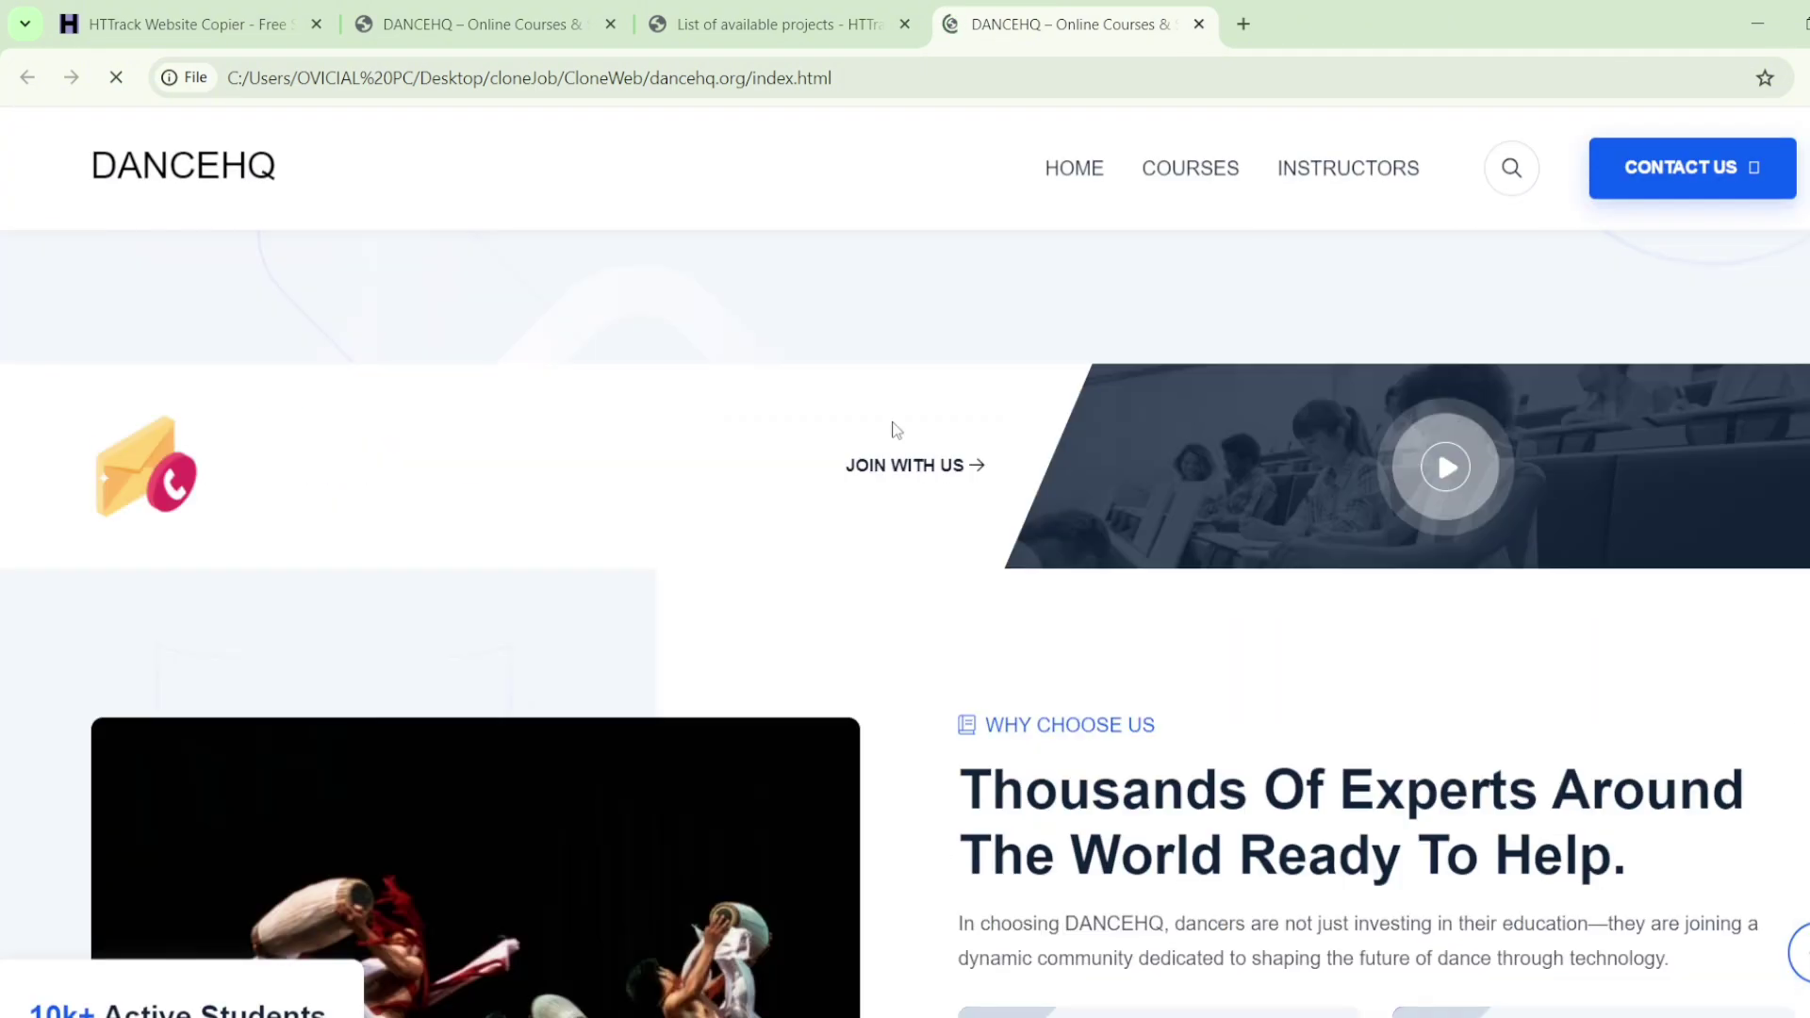
{"action": "scroll", "coordinate": [895, 429], "scroll_direction": "down", "scroll_amount": 10}
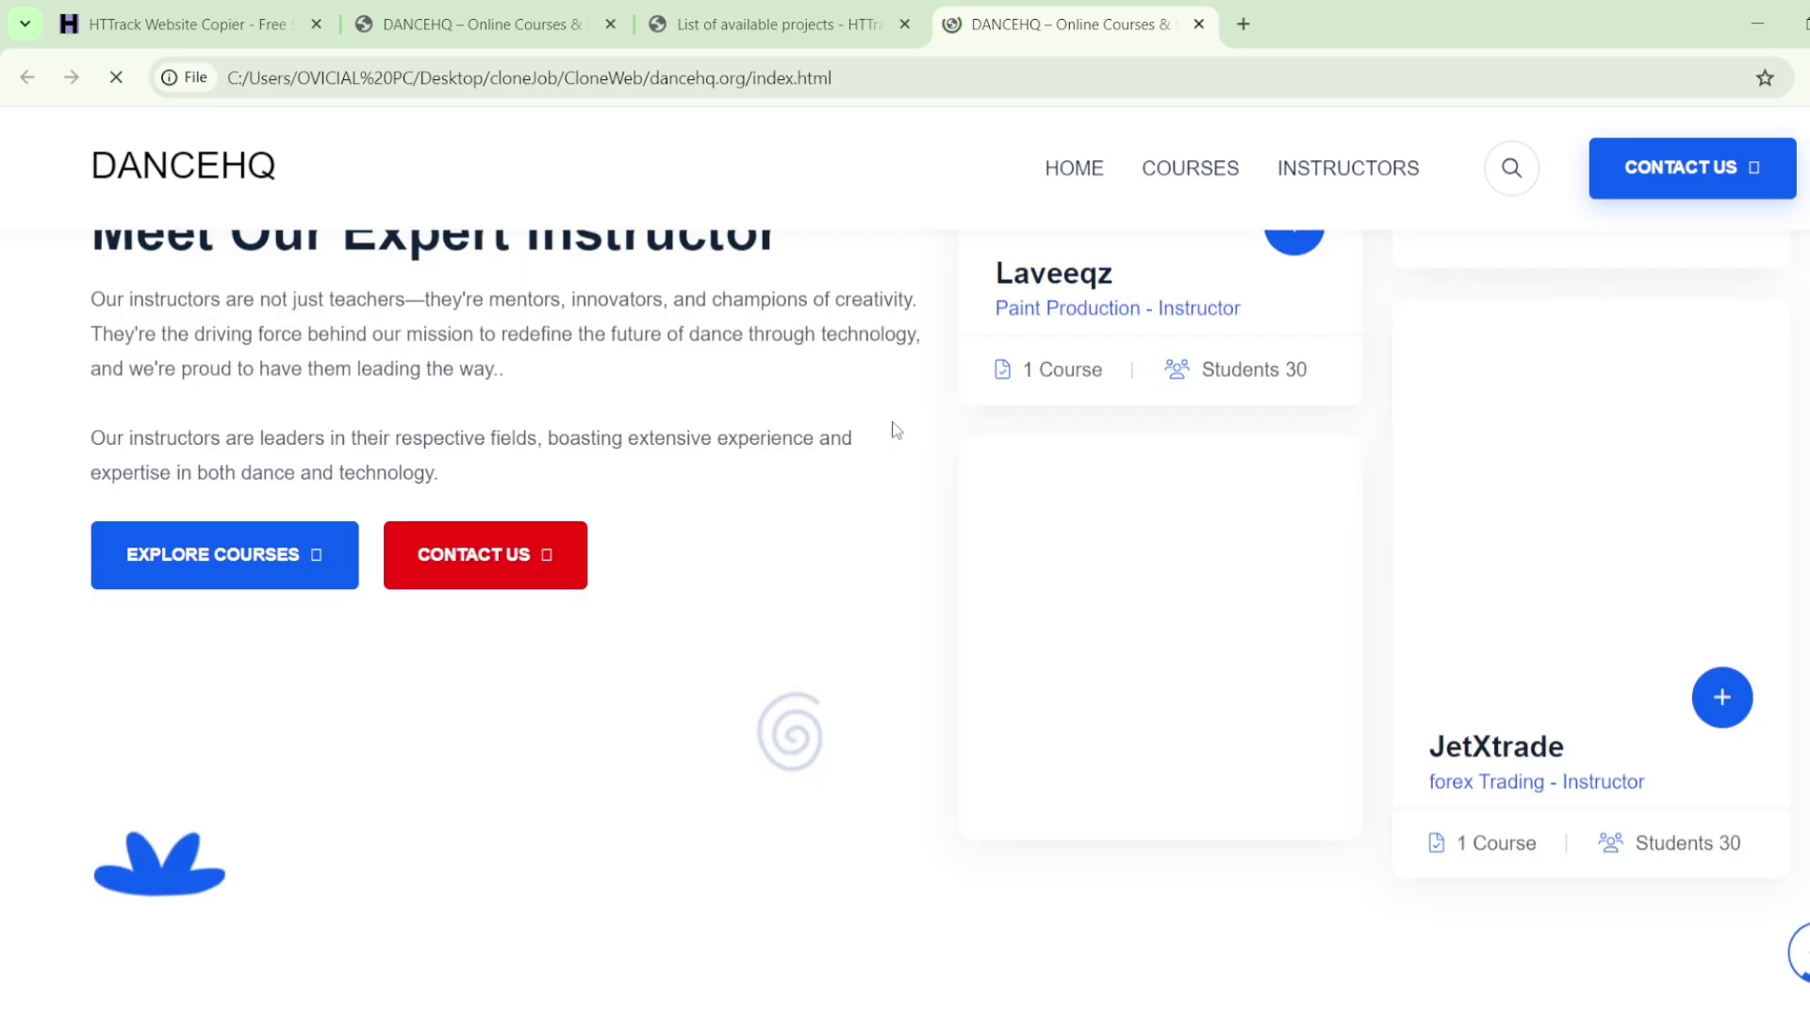
{"action": "scroll", "coordinate": [896, 430], "scroll_direction": "down", "scroll_amount": 8}
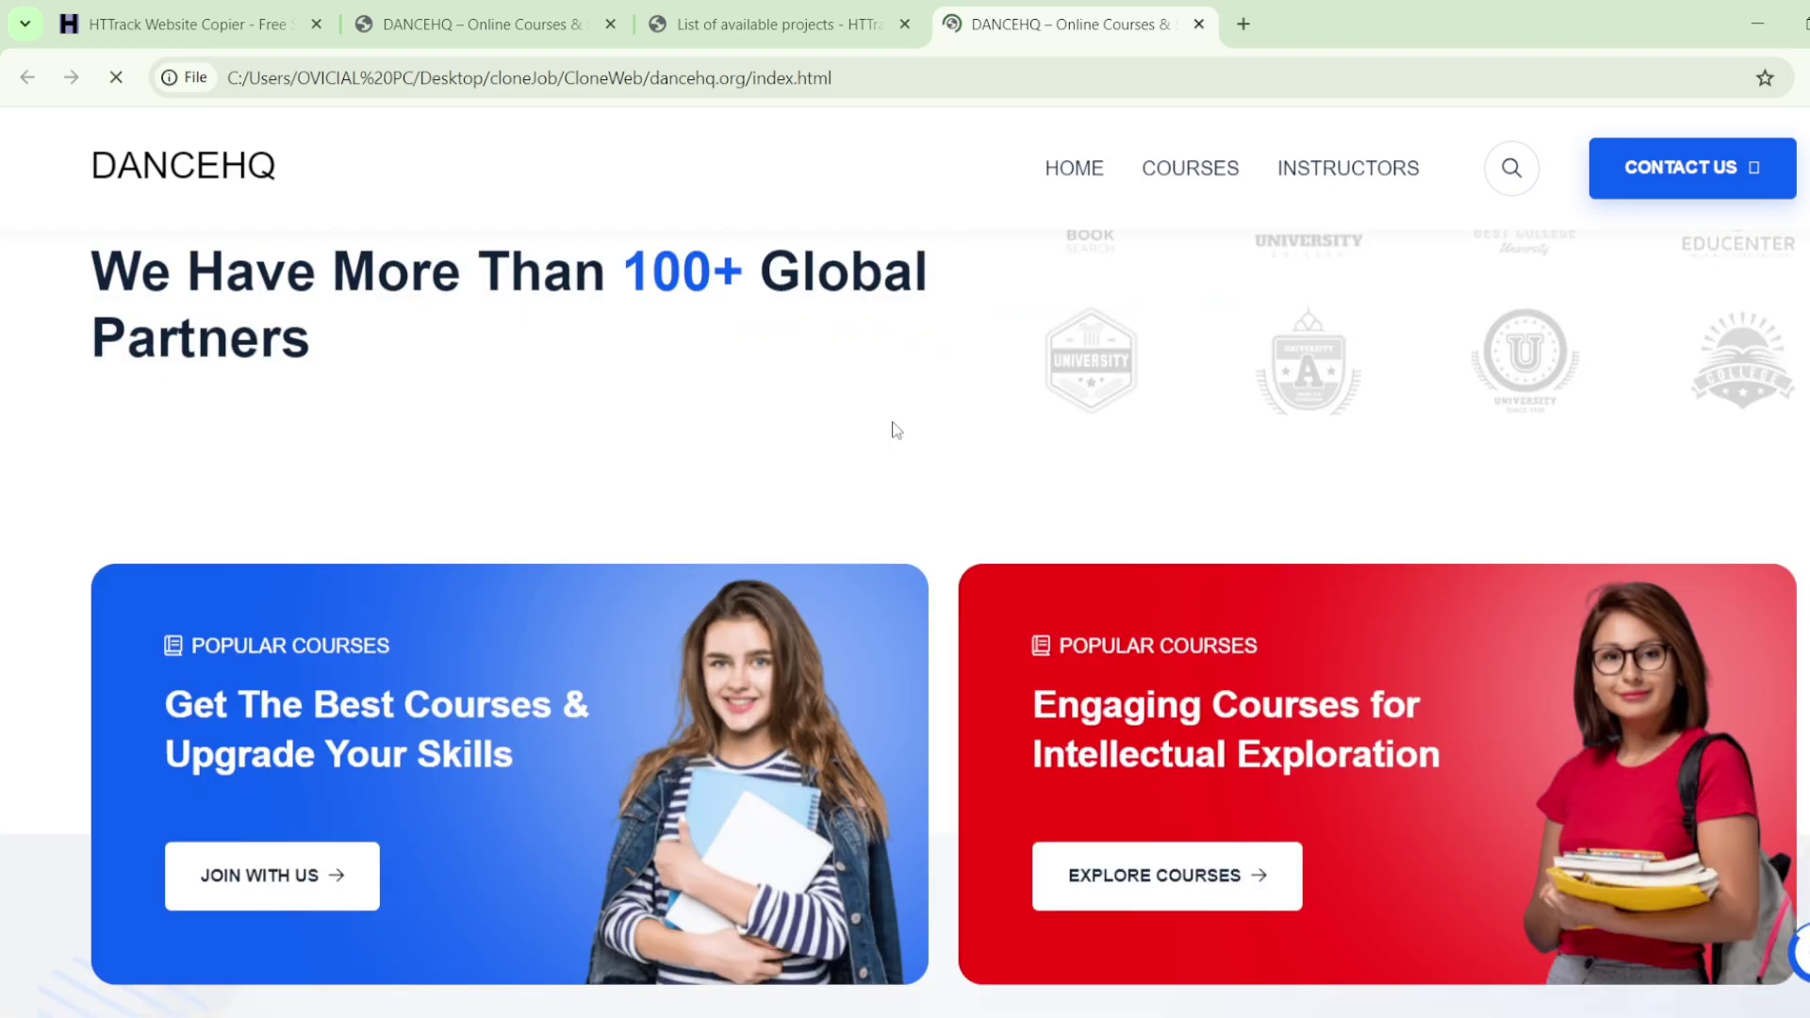
{"action": "scroll", "coordinate": [896, 430], "scroll_direction": "down", "scroll_amount": 4}
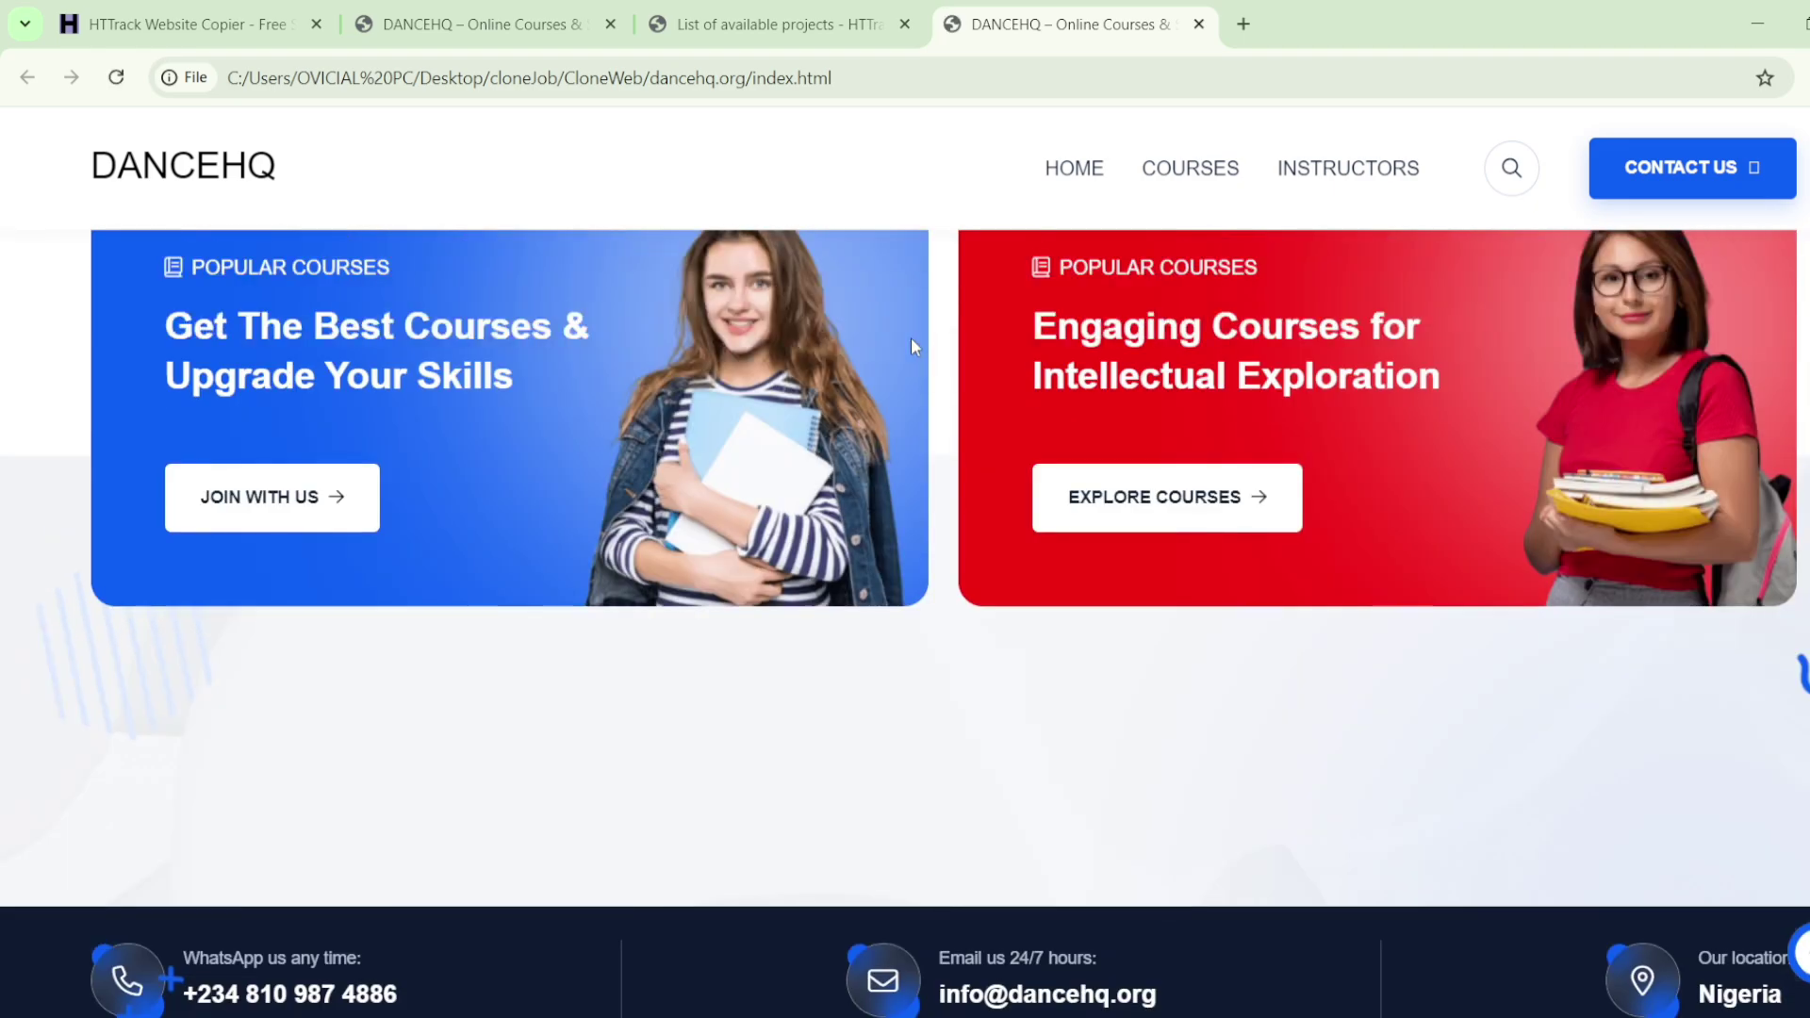
{"action": "scroll", "coordinate": [910, 345], "scroll_direction": "up", "scroll_amount": 12}
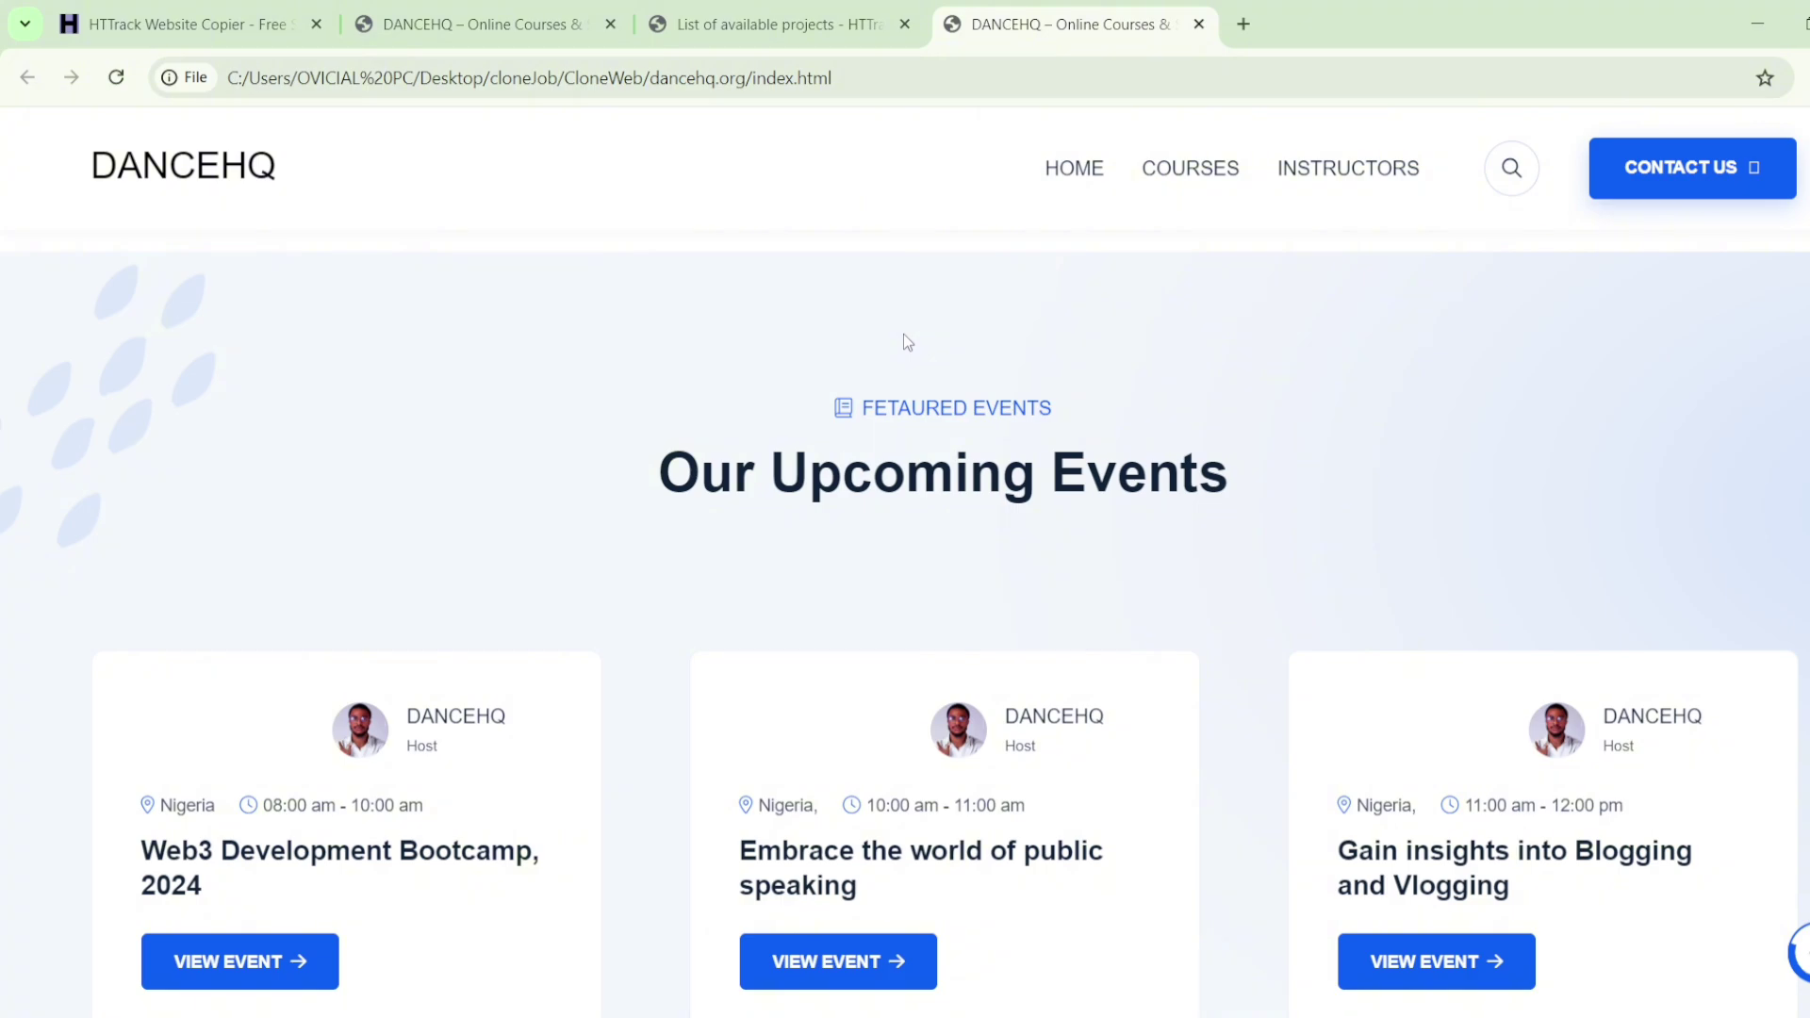
{"action": "scroll", "coordinate": [908, 342], "scroll_direction": "down", "scroll_amount": 12}
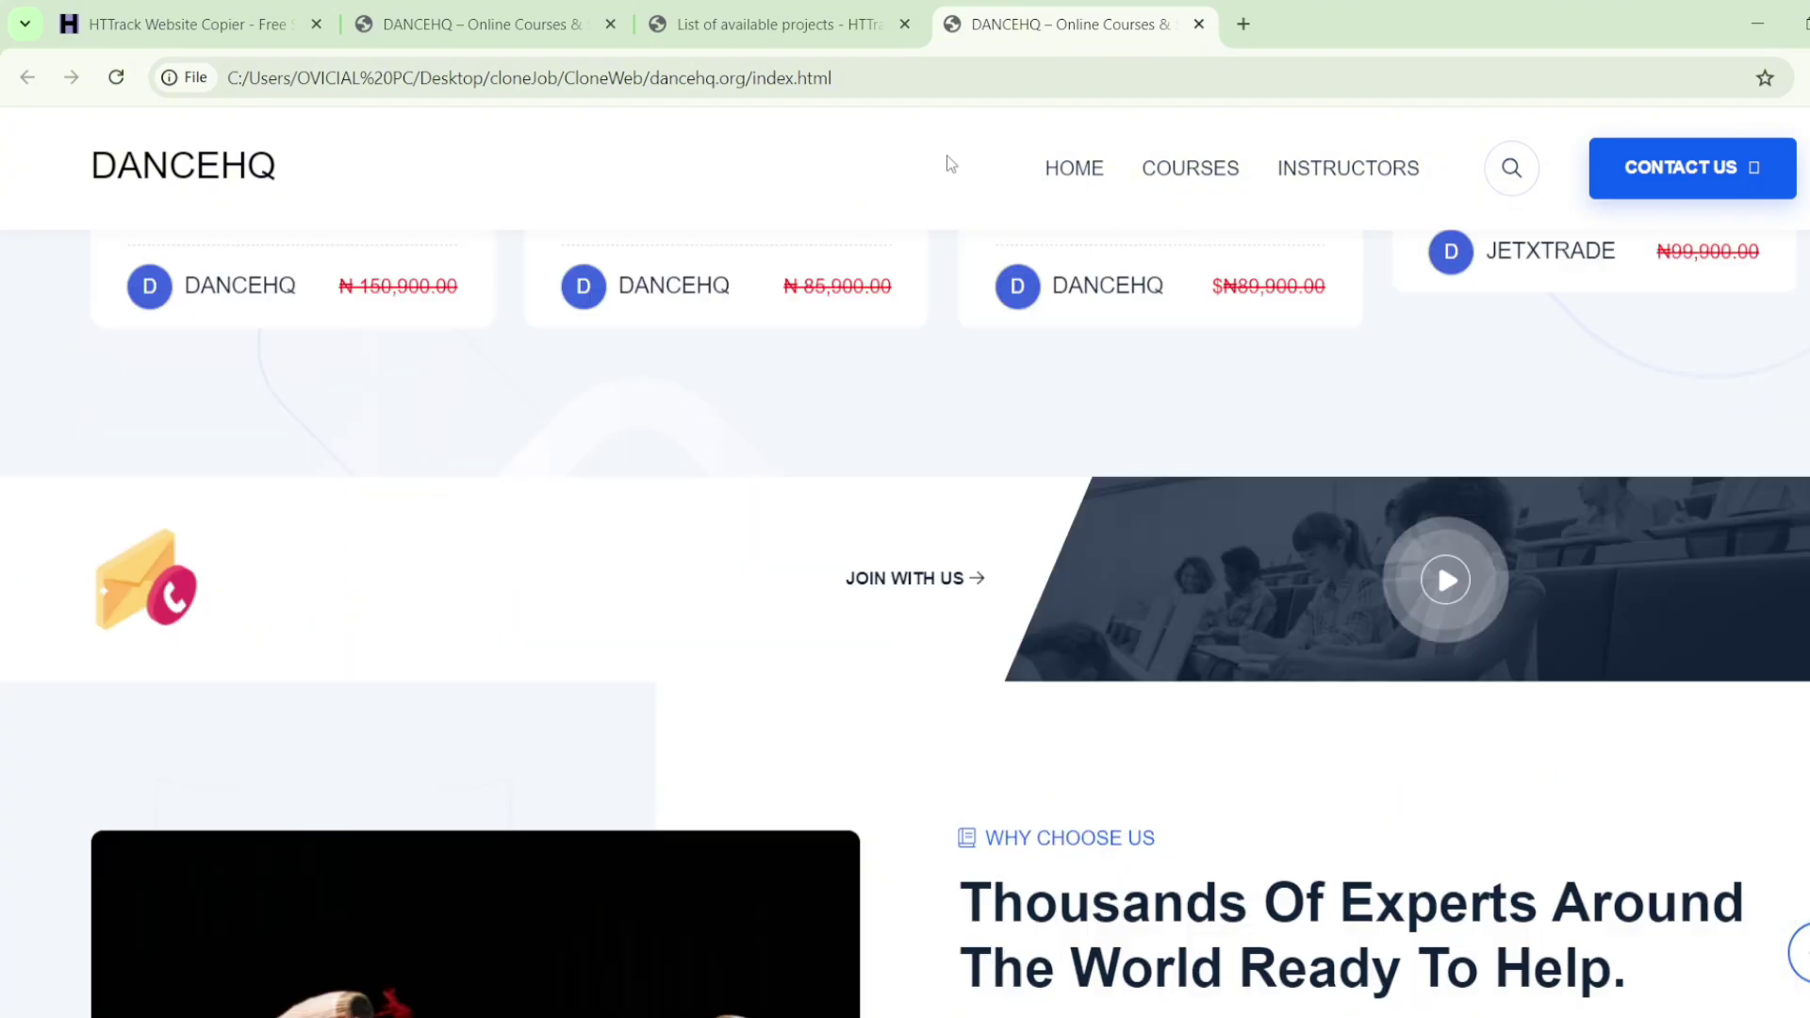
{"action": "scroll", "coordinate": [948, 164], "scroll_direction": "up", "scroll_amount": 15}
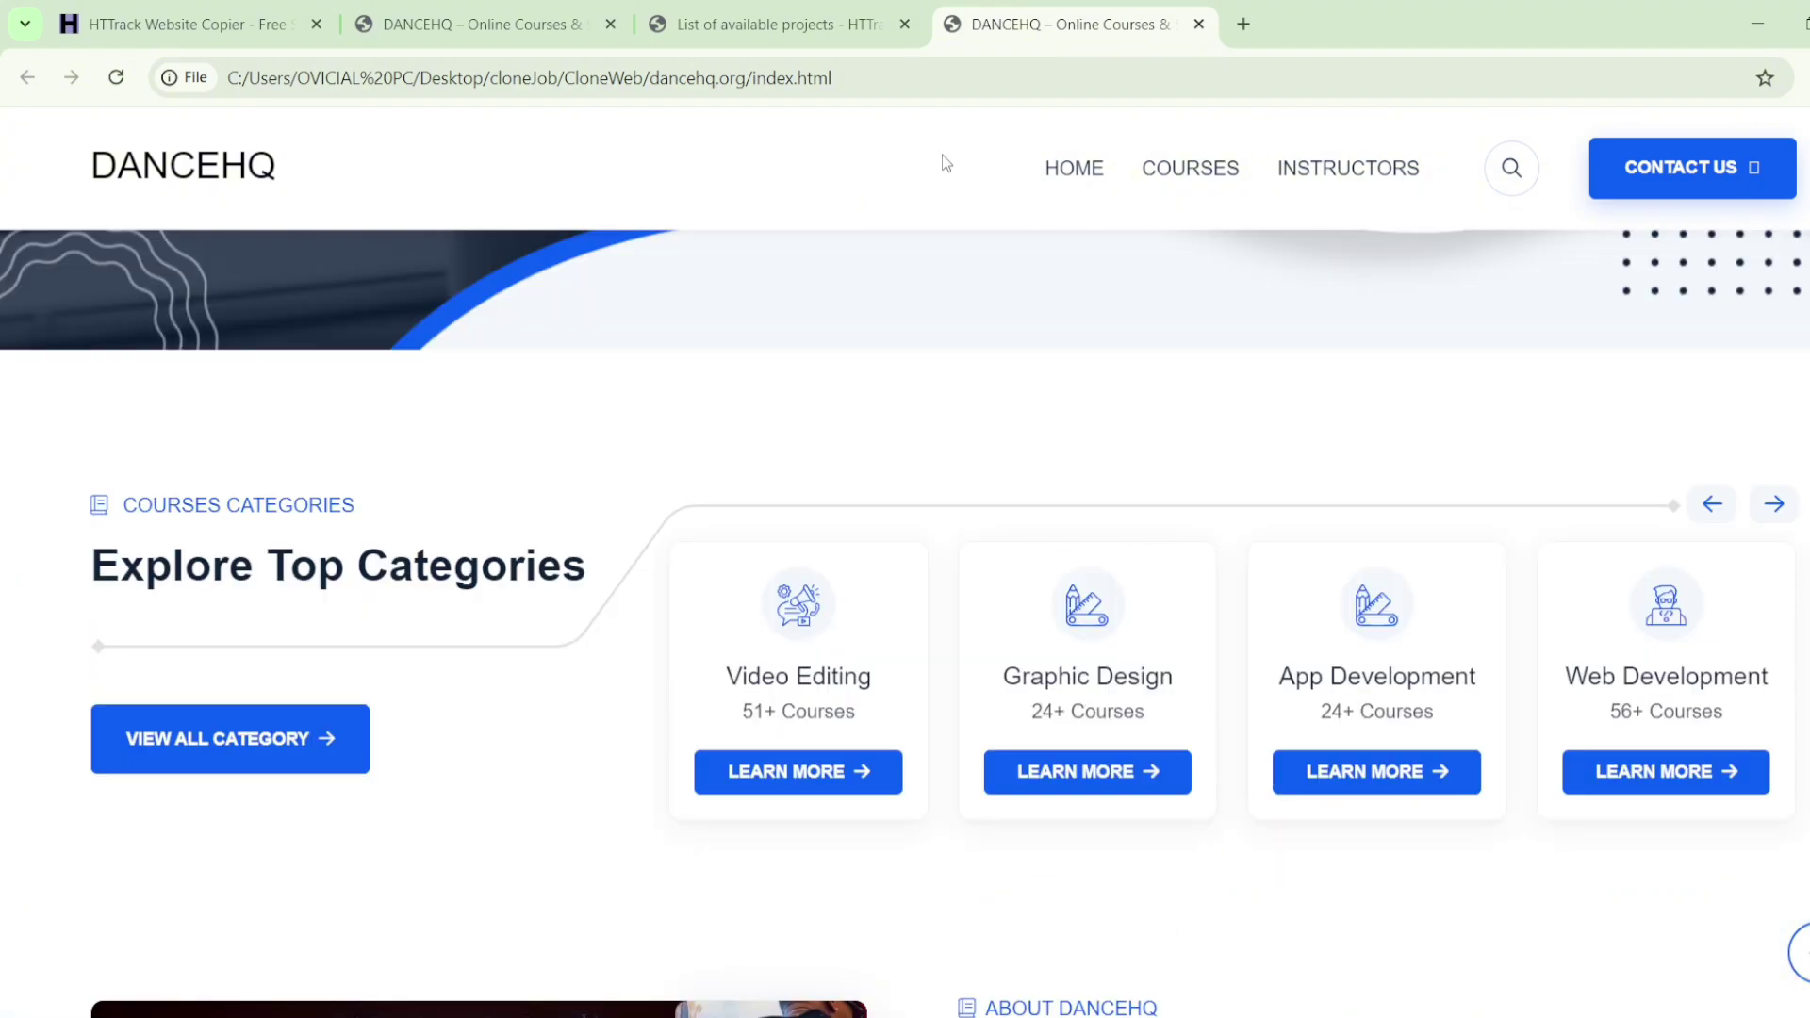
{"action": "scroll", "coordinate": [946, 163], "scroll_direction": "up", "scroll_amount": 8}
{"action": "left_click", "coordinate": [902, 79]}
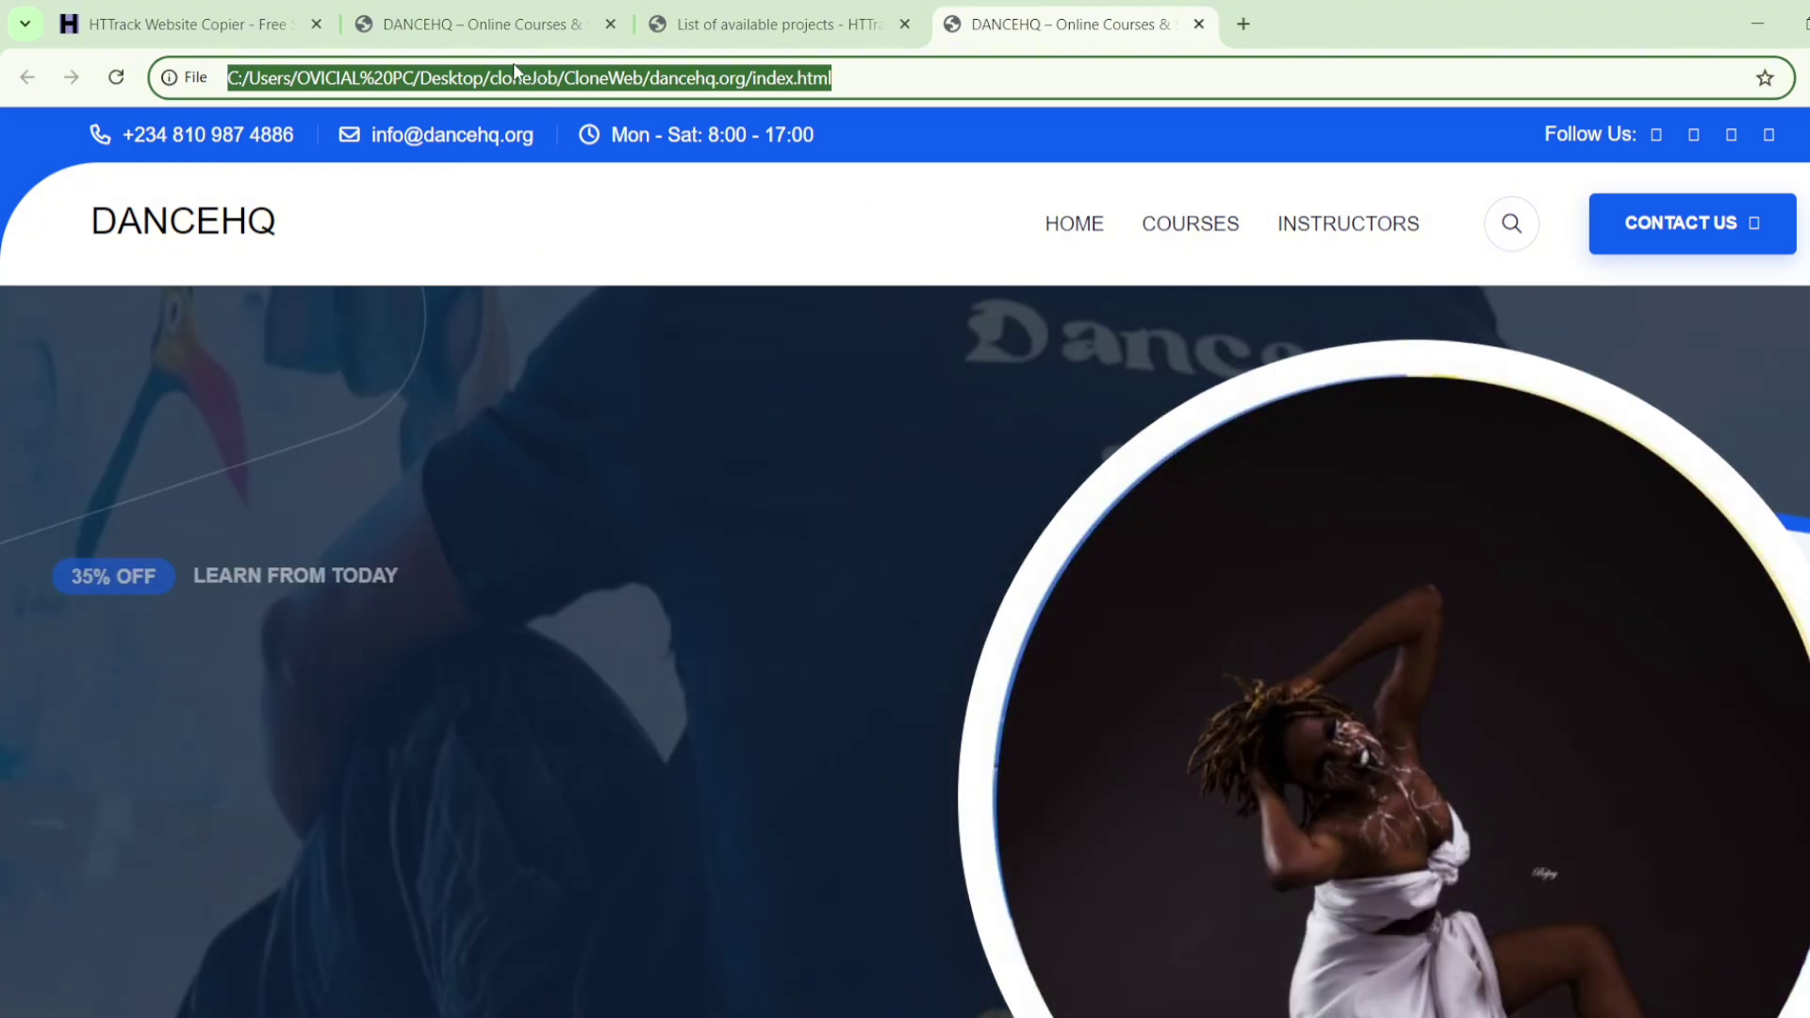
{"action": "left_click", "coordinate": [560, 87]}
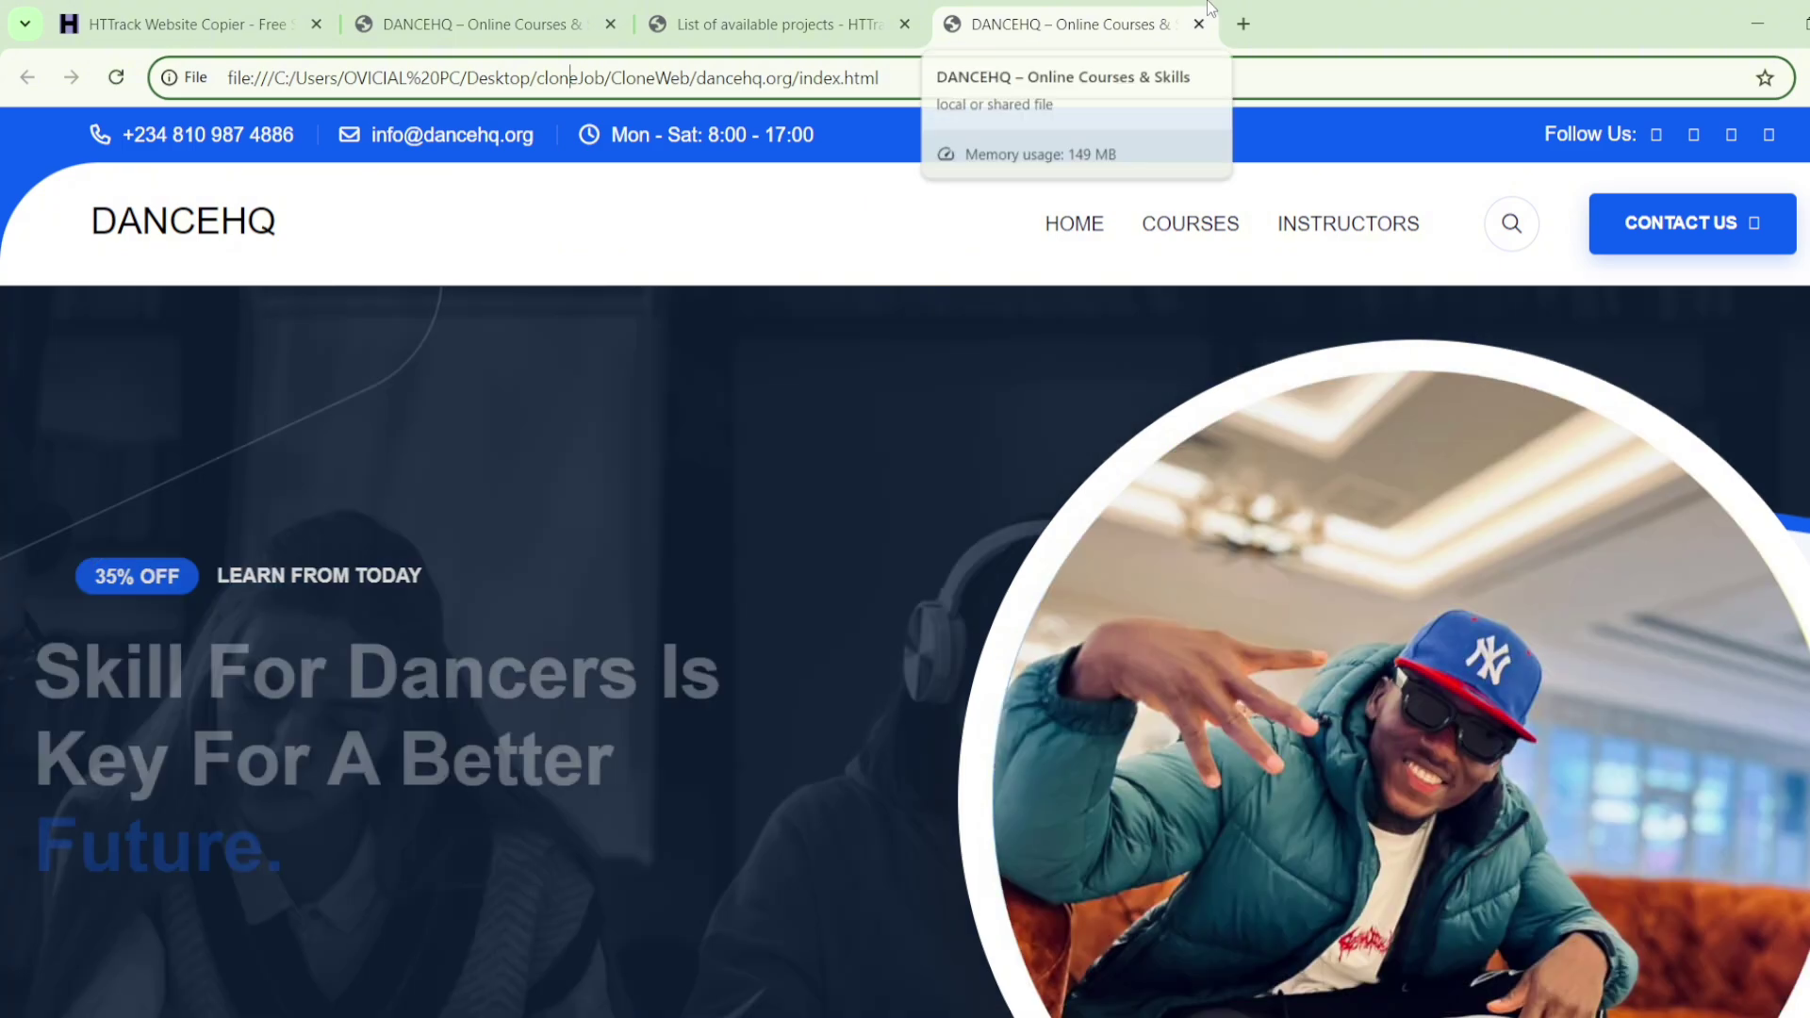
Step: Switch to File Explorer, go up to the cloneJob folder and delete its backblue, CloneWeb.whtt, fade and index files
{"action": "left_click", "coordinate": [1759, 22]}
{"action": "scroll", "coordinate": [811, 566], "scroll_direction": "up", "scroll_amount": 6}
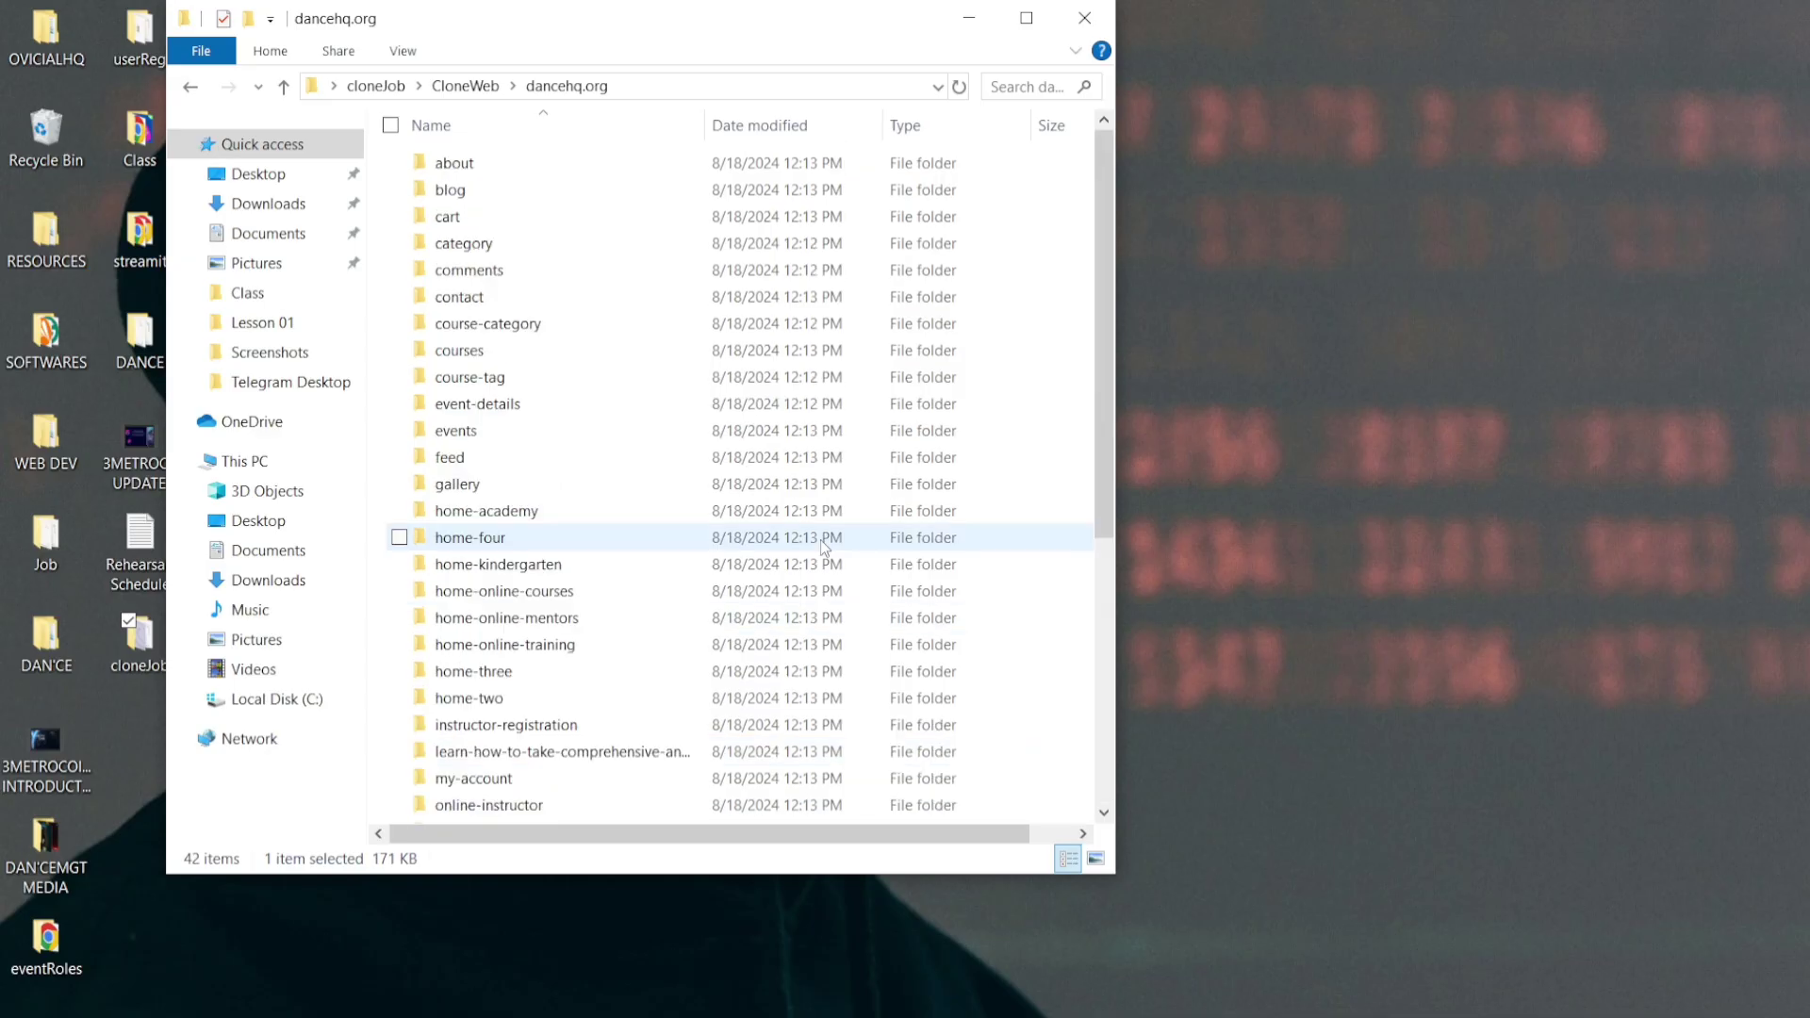
{"action": "scroll", "coordinate": [820, 539], "scroll_direction": "down", "scroll_amount": 6}
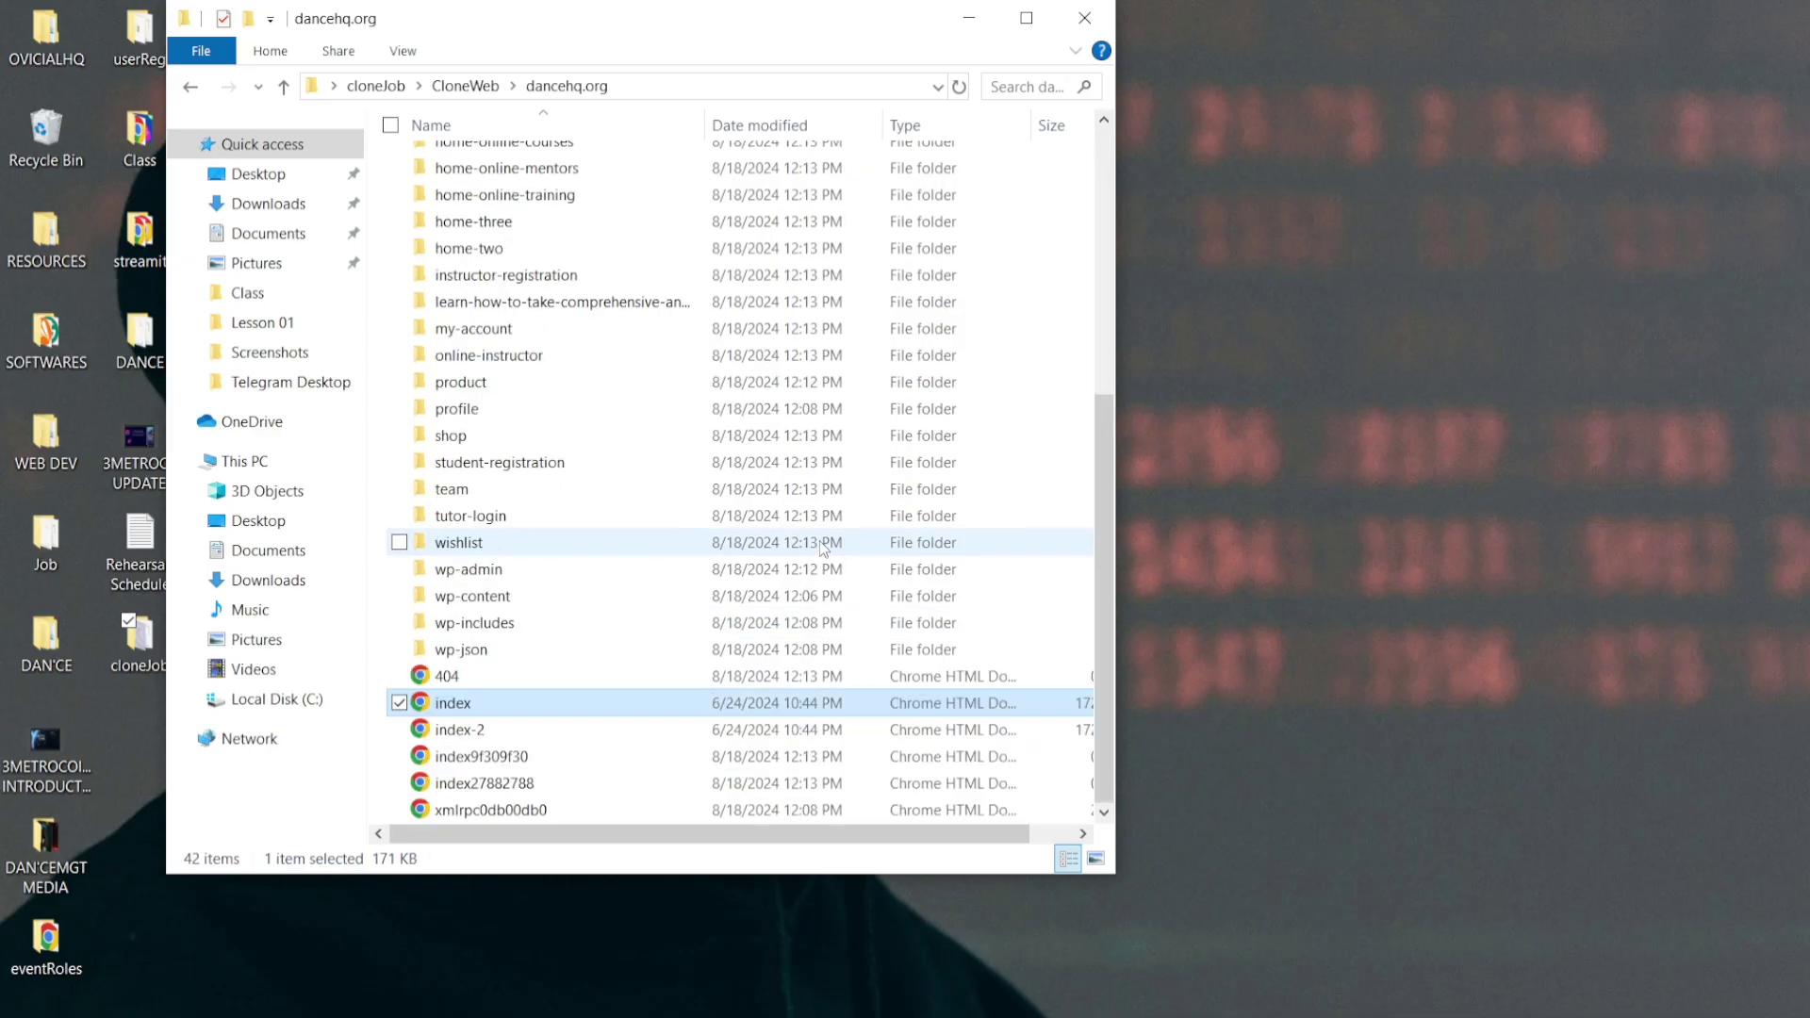
{"action": "left_click", "coordinate": [443, 85]}
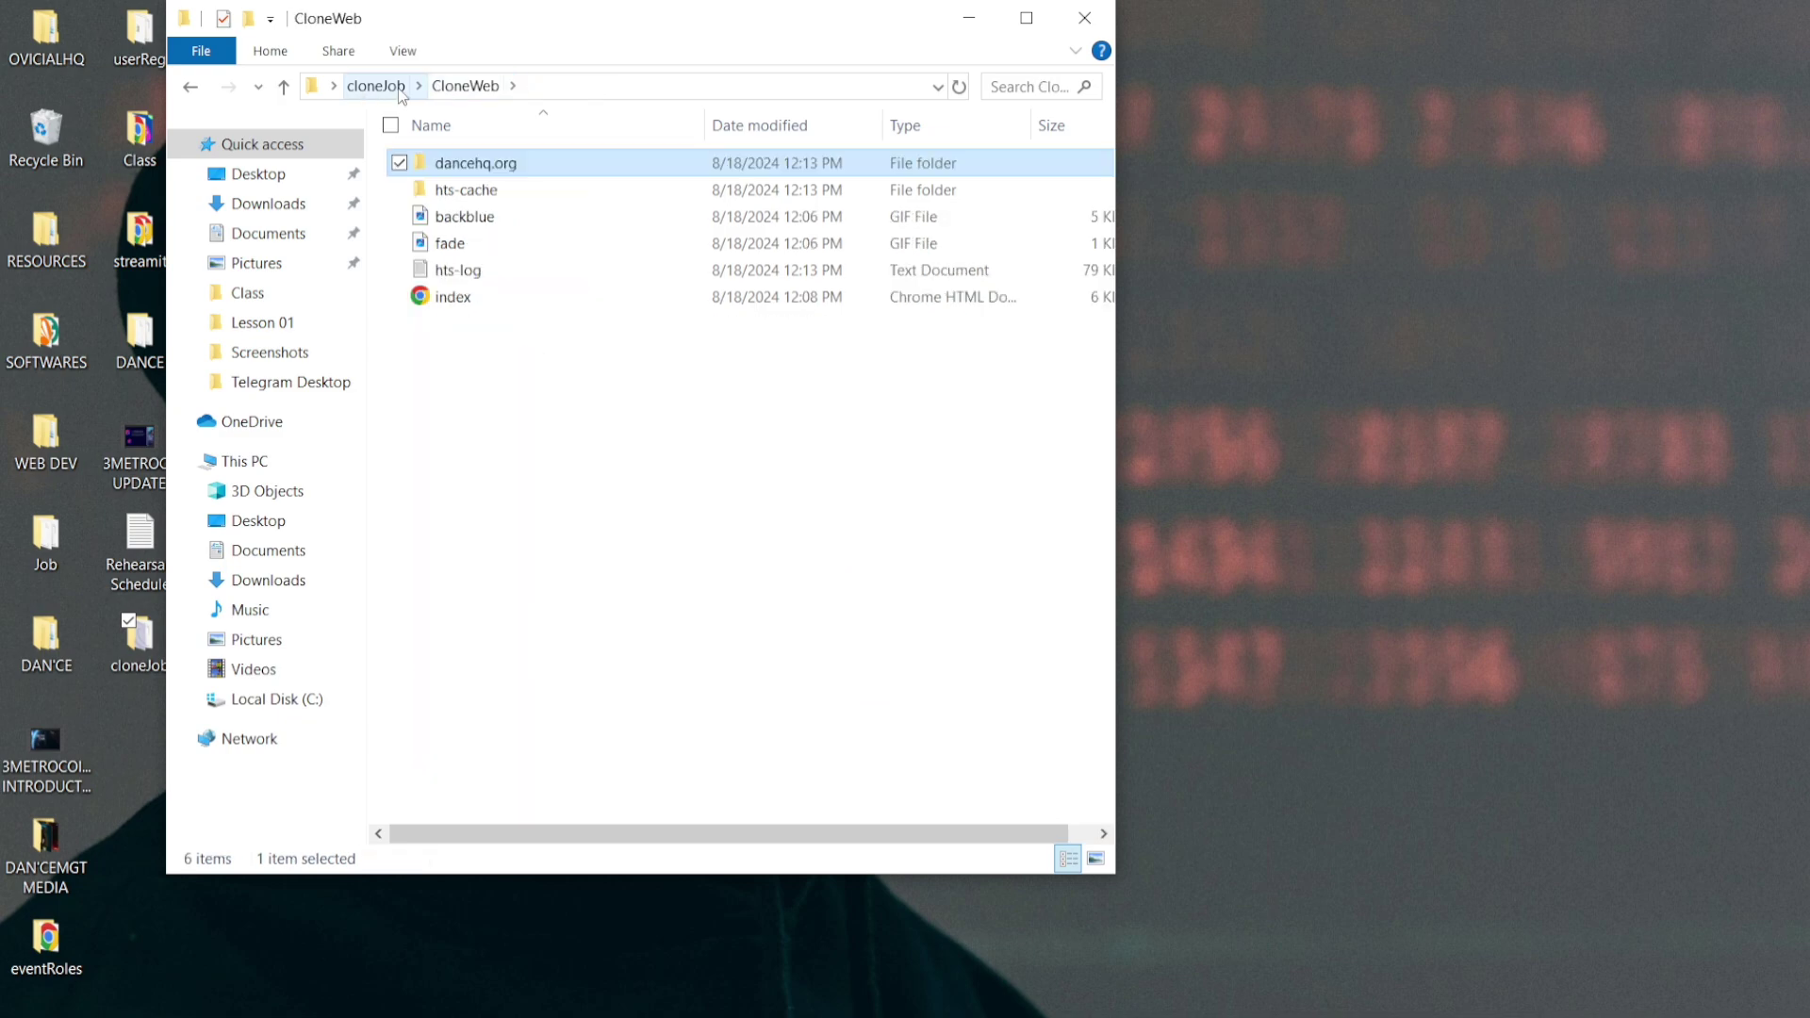
{"action": "left_click", "coordinate": [397, 87]}
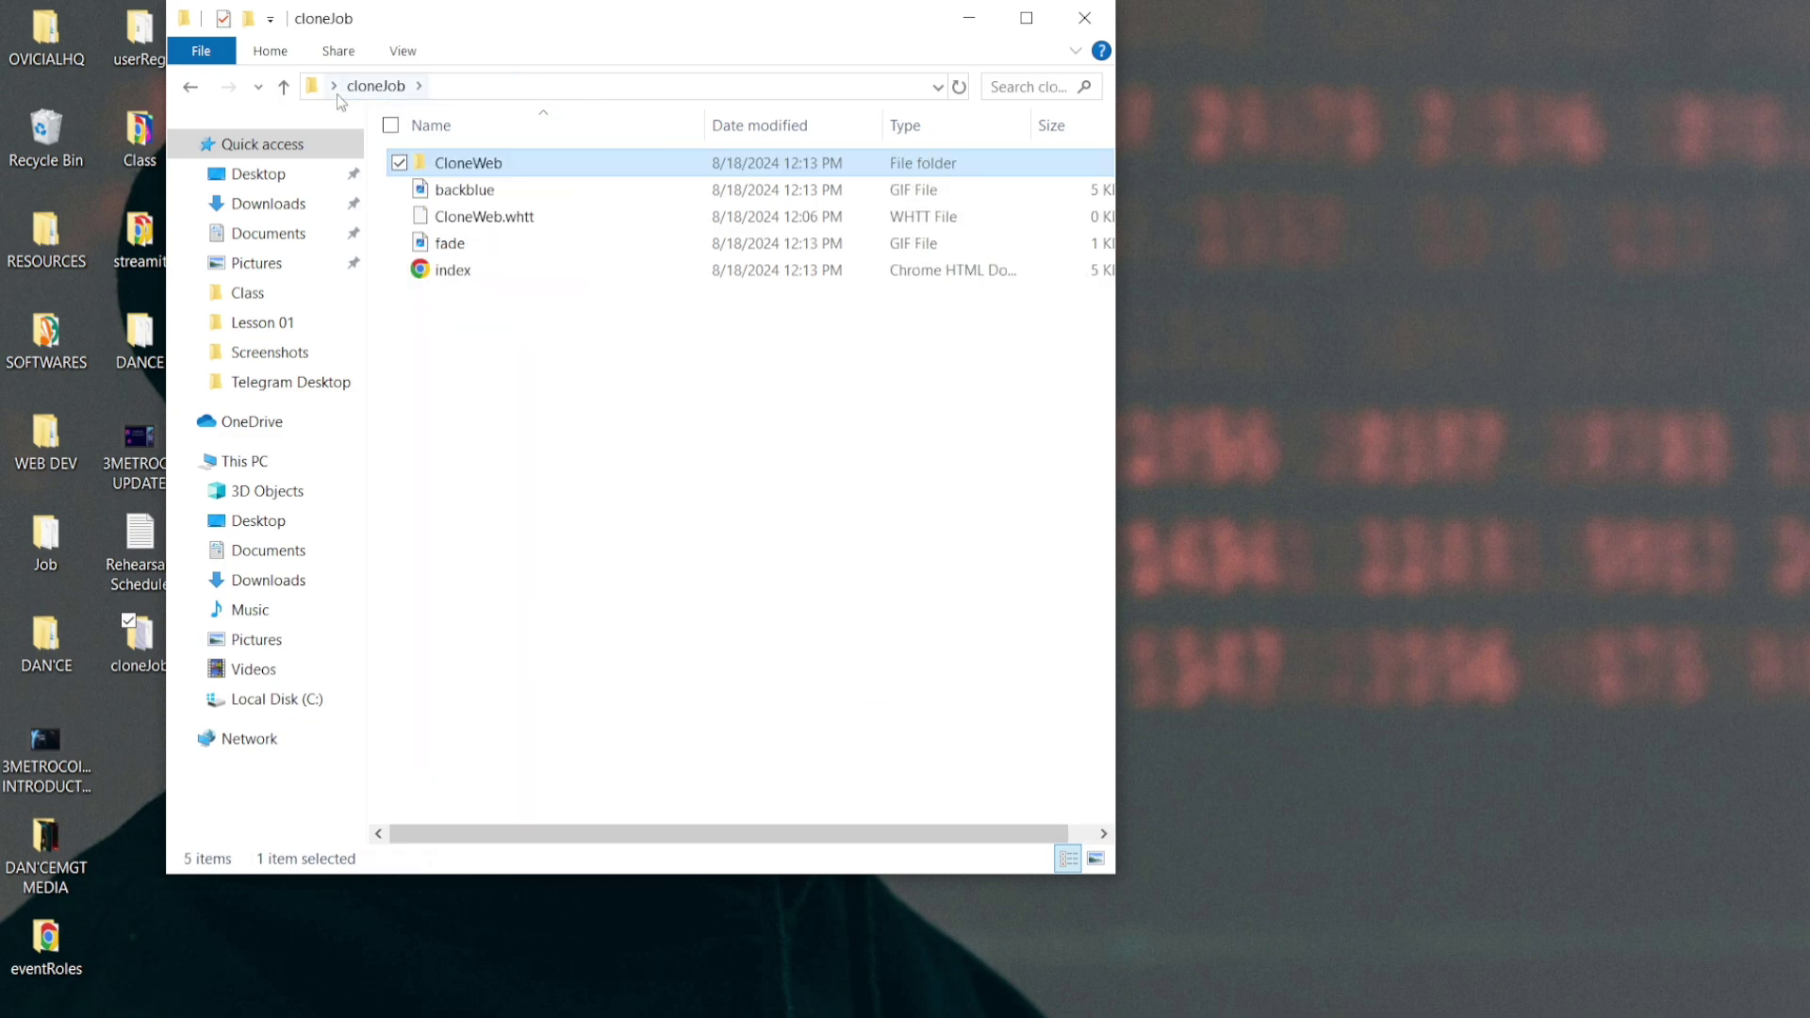
{"action": "left_click", "coordinate": [346, 88]}
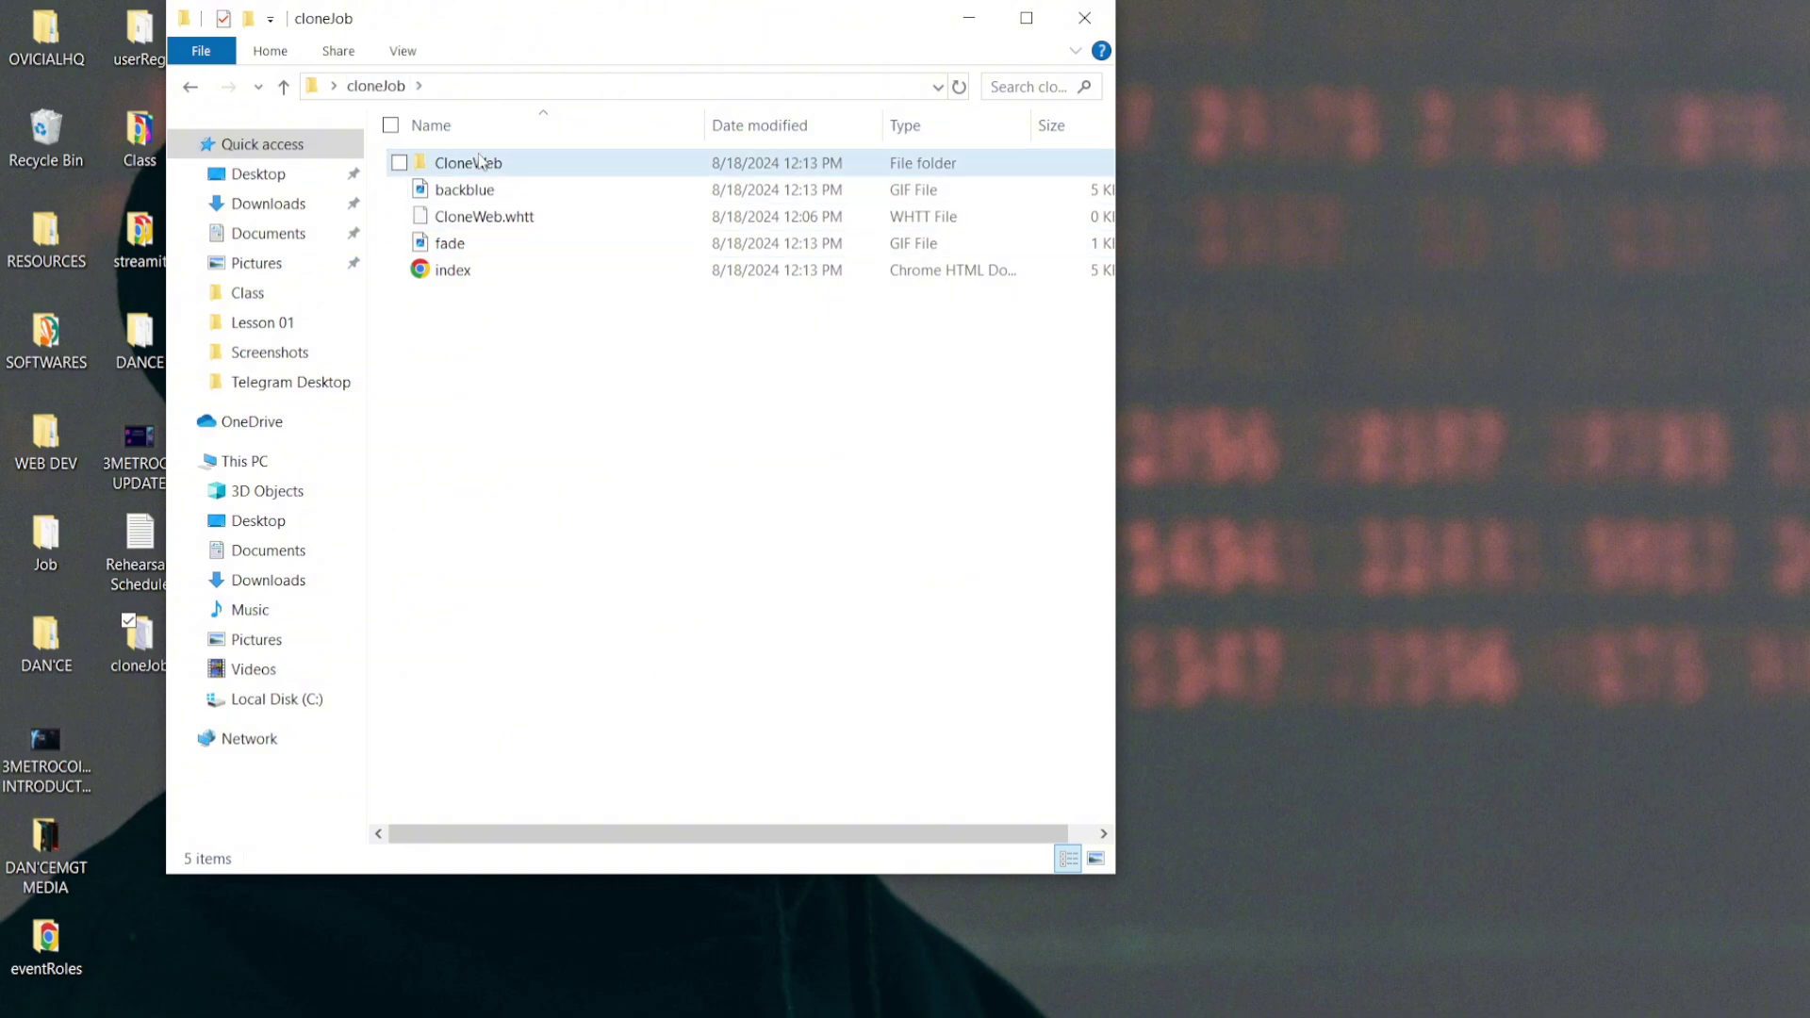
{"action": "left_click_drag", "start_coordinate": [474, 323], "coordinate": [461, 206]}
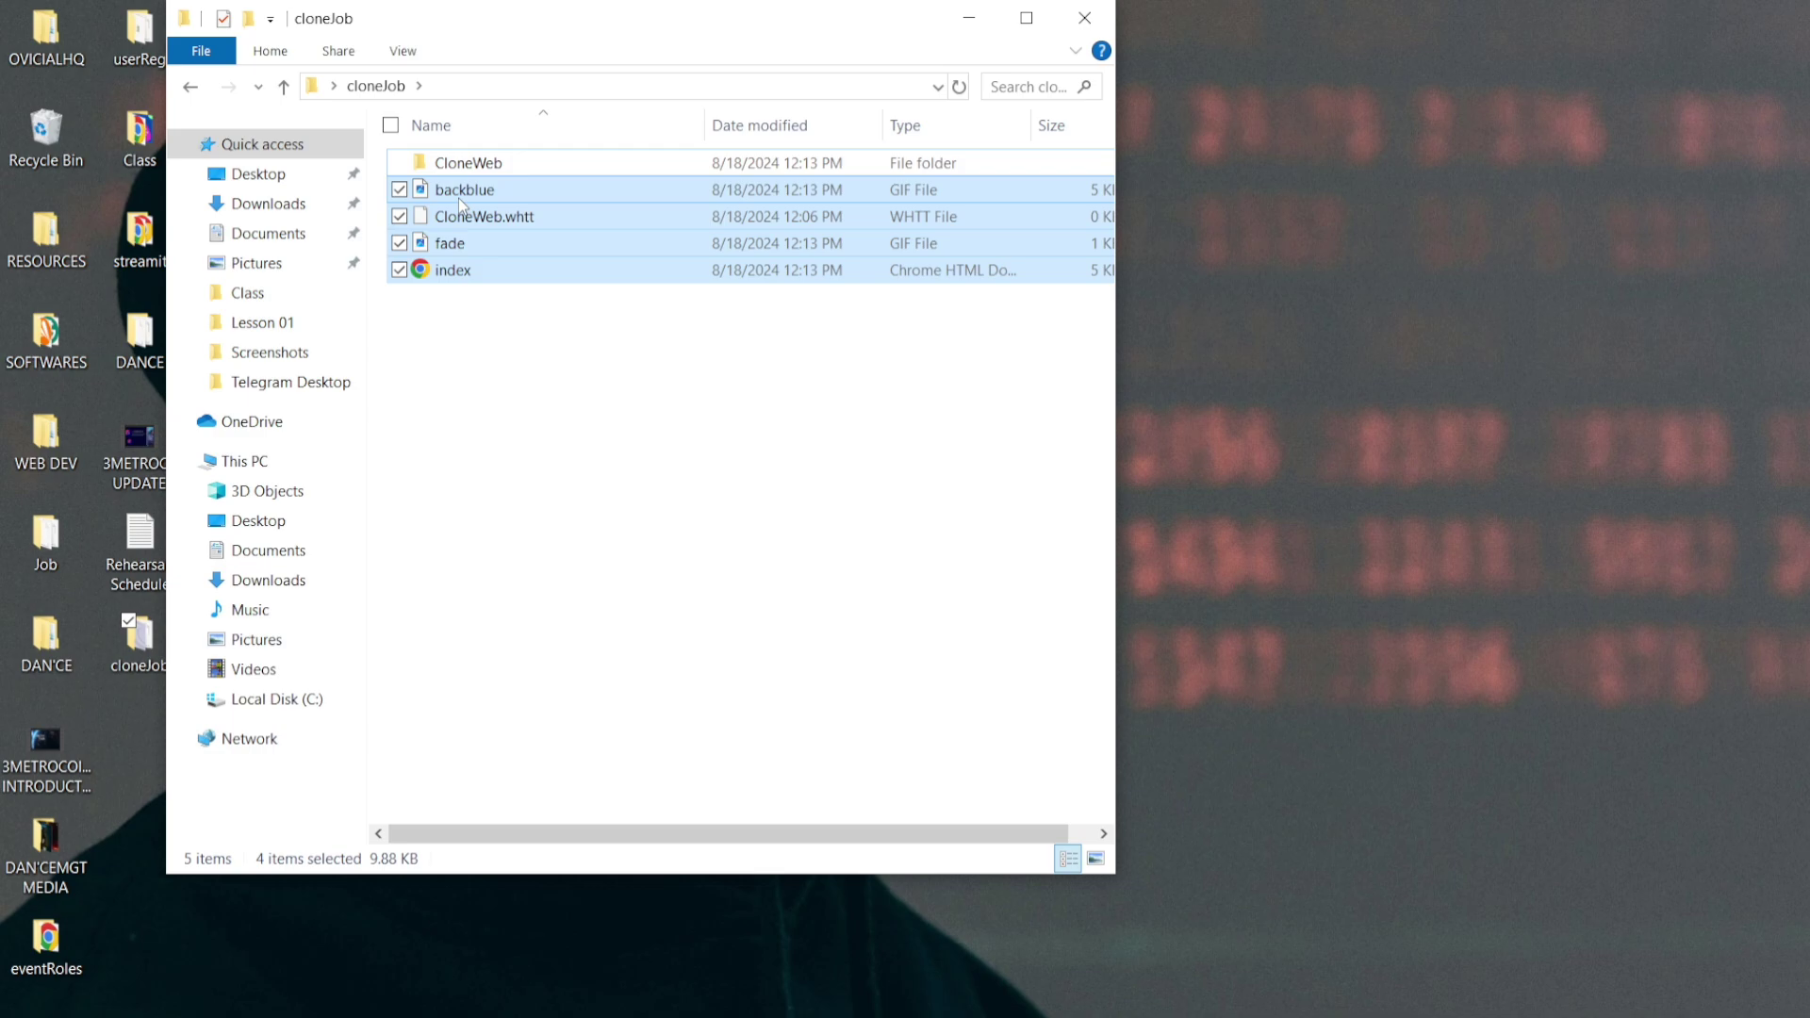
{"action": "key", "text": "Delete"}
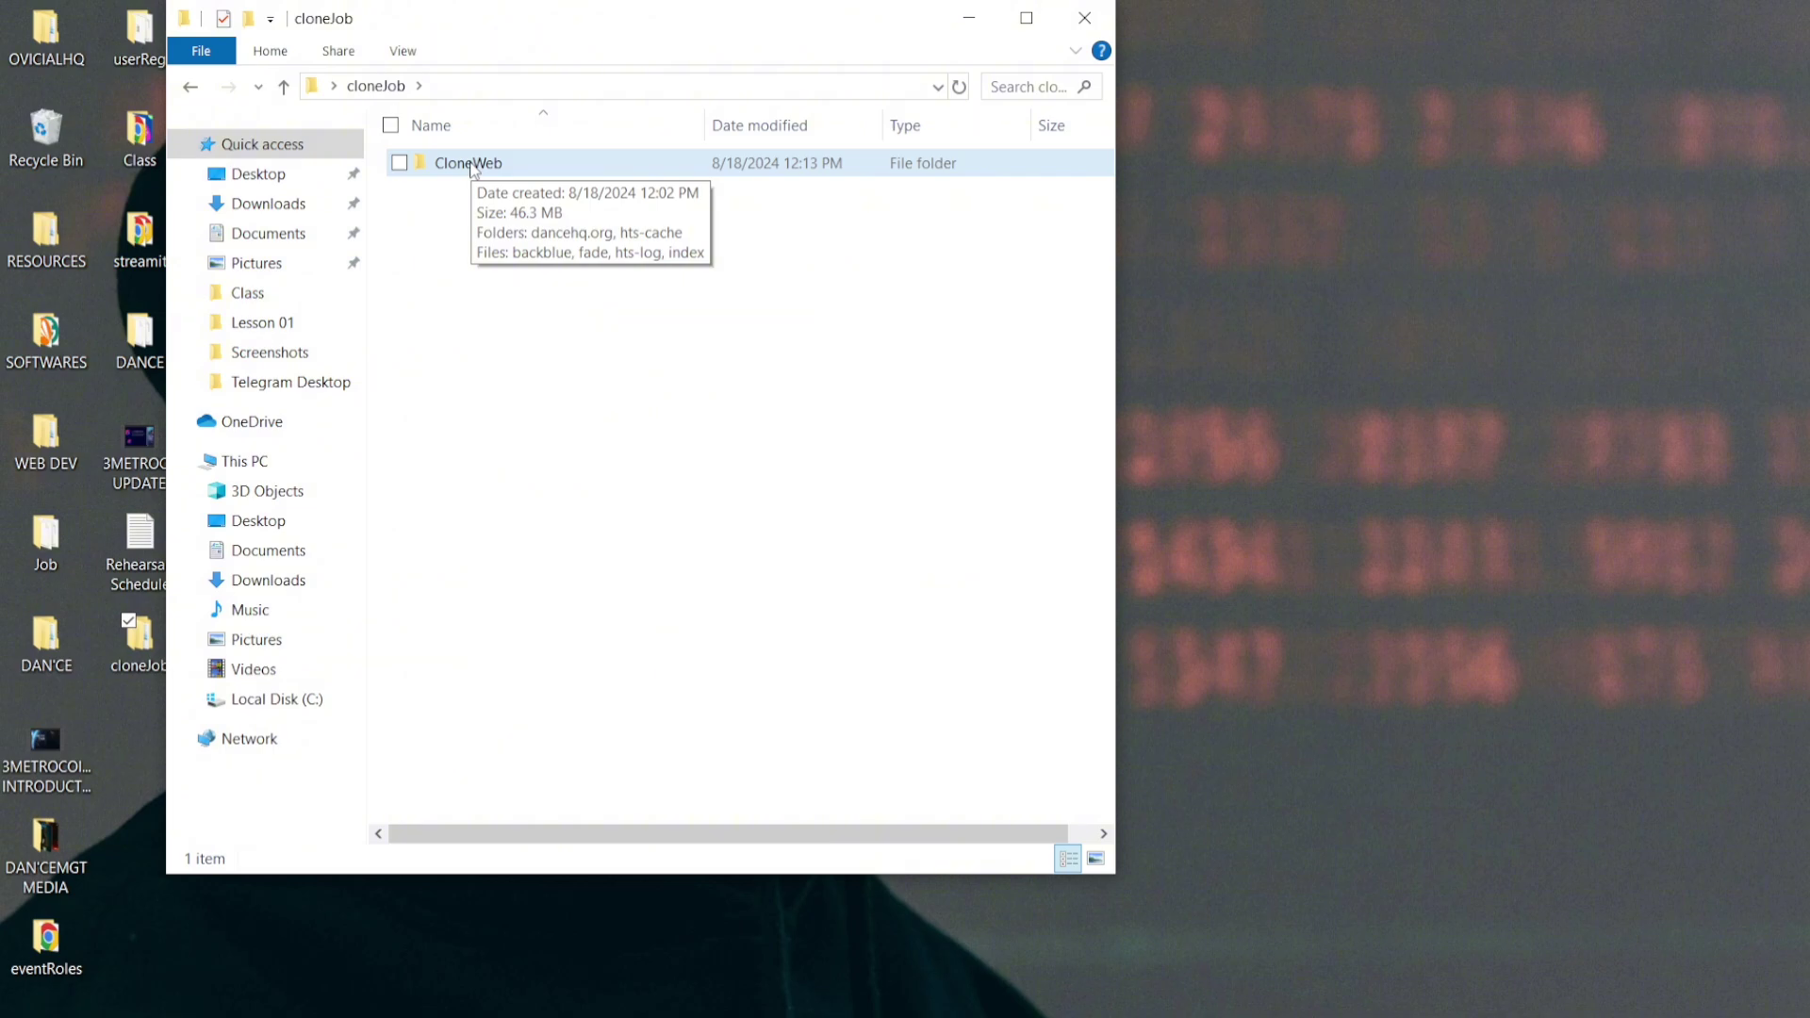
Step: Inspect the hts-cache folder inside CloneWeb and delete it together with the backblue, fade, hts-log and index files
{"action": "double_click", "coordinate": [472, 166]}
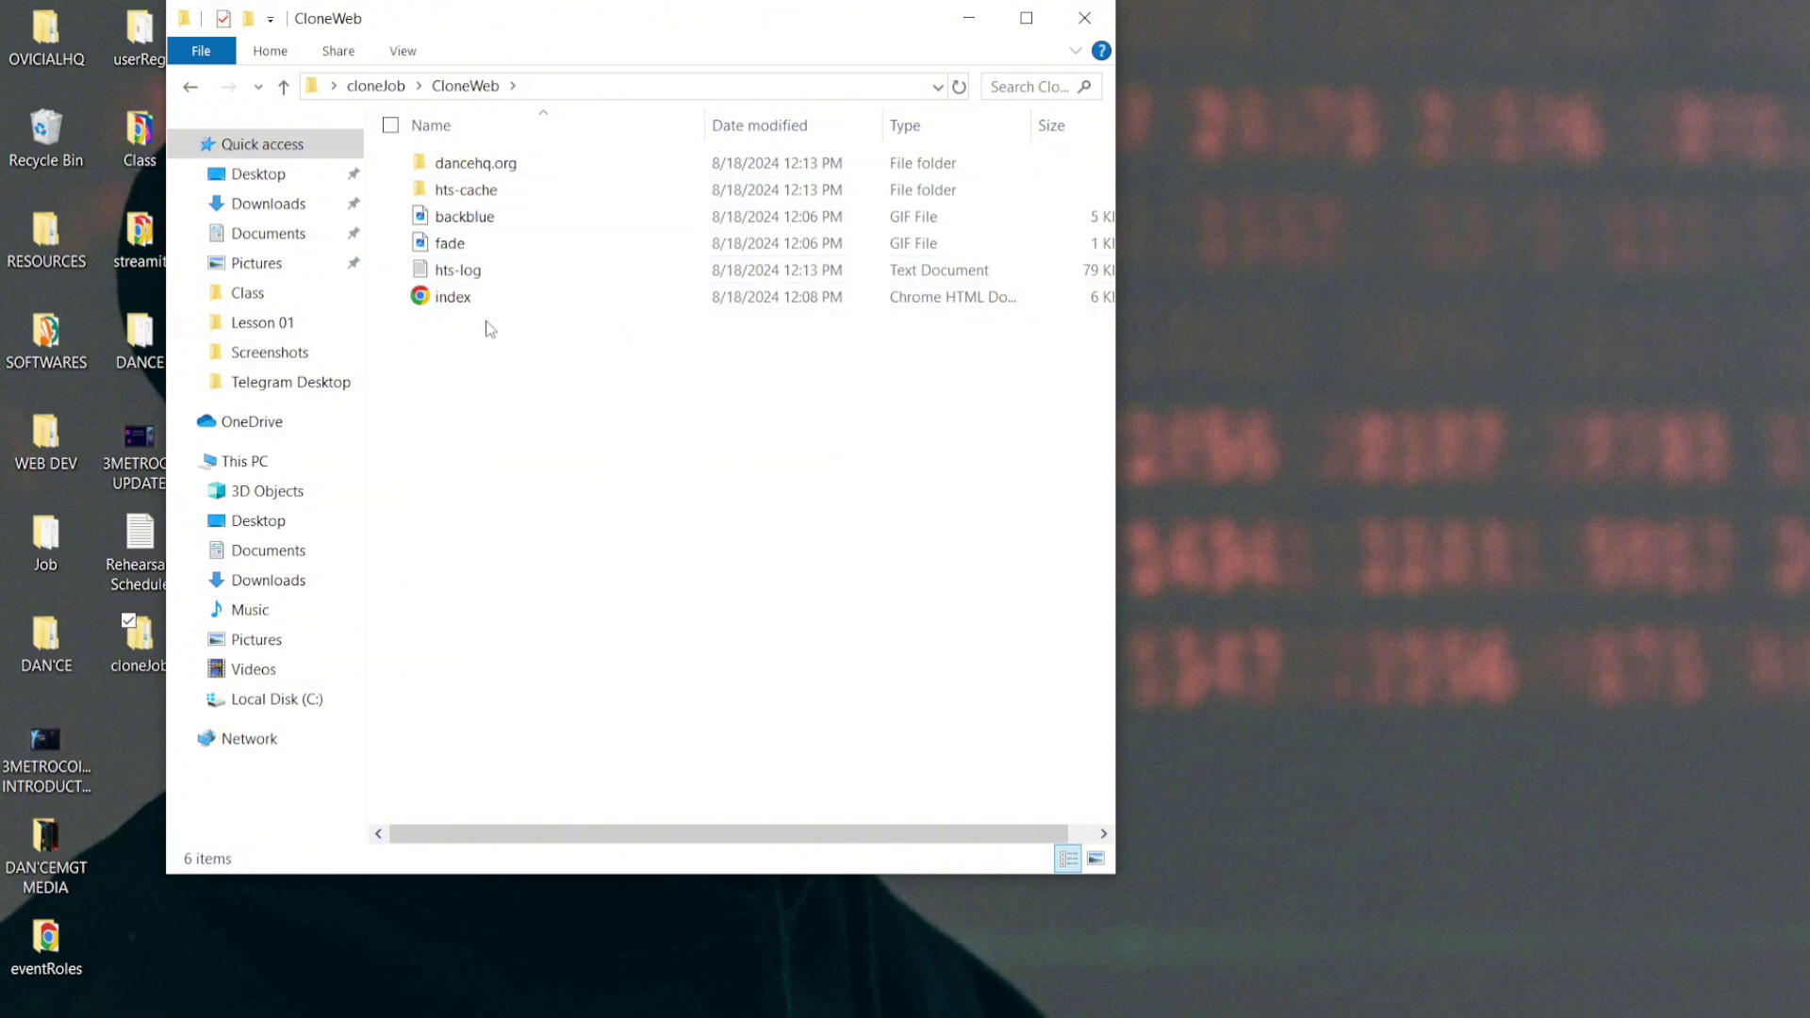
{"action": "double_click", "coordinate": [476, 191]}
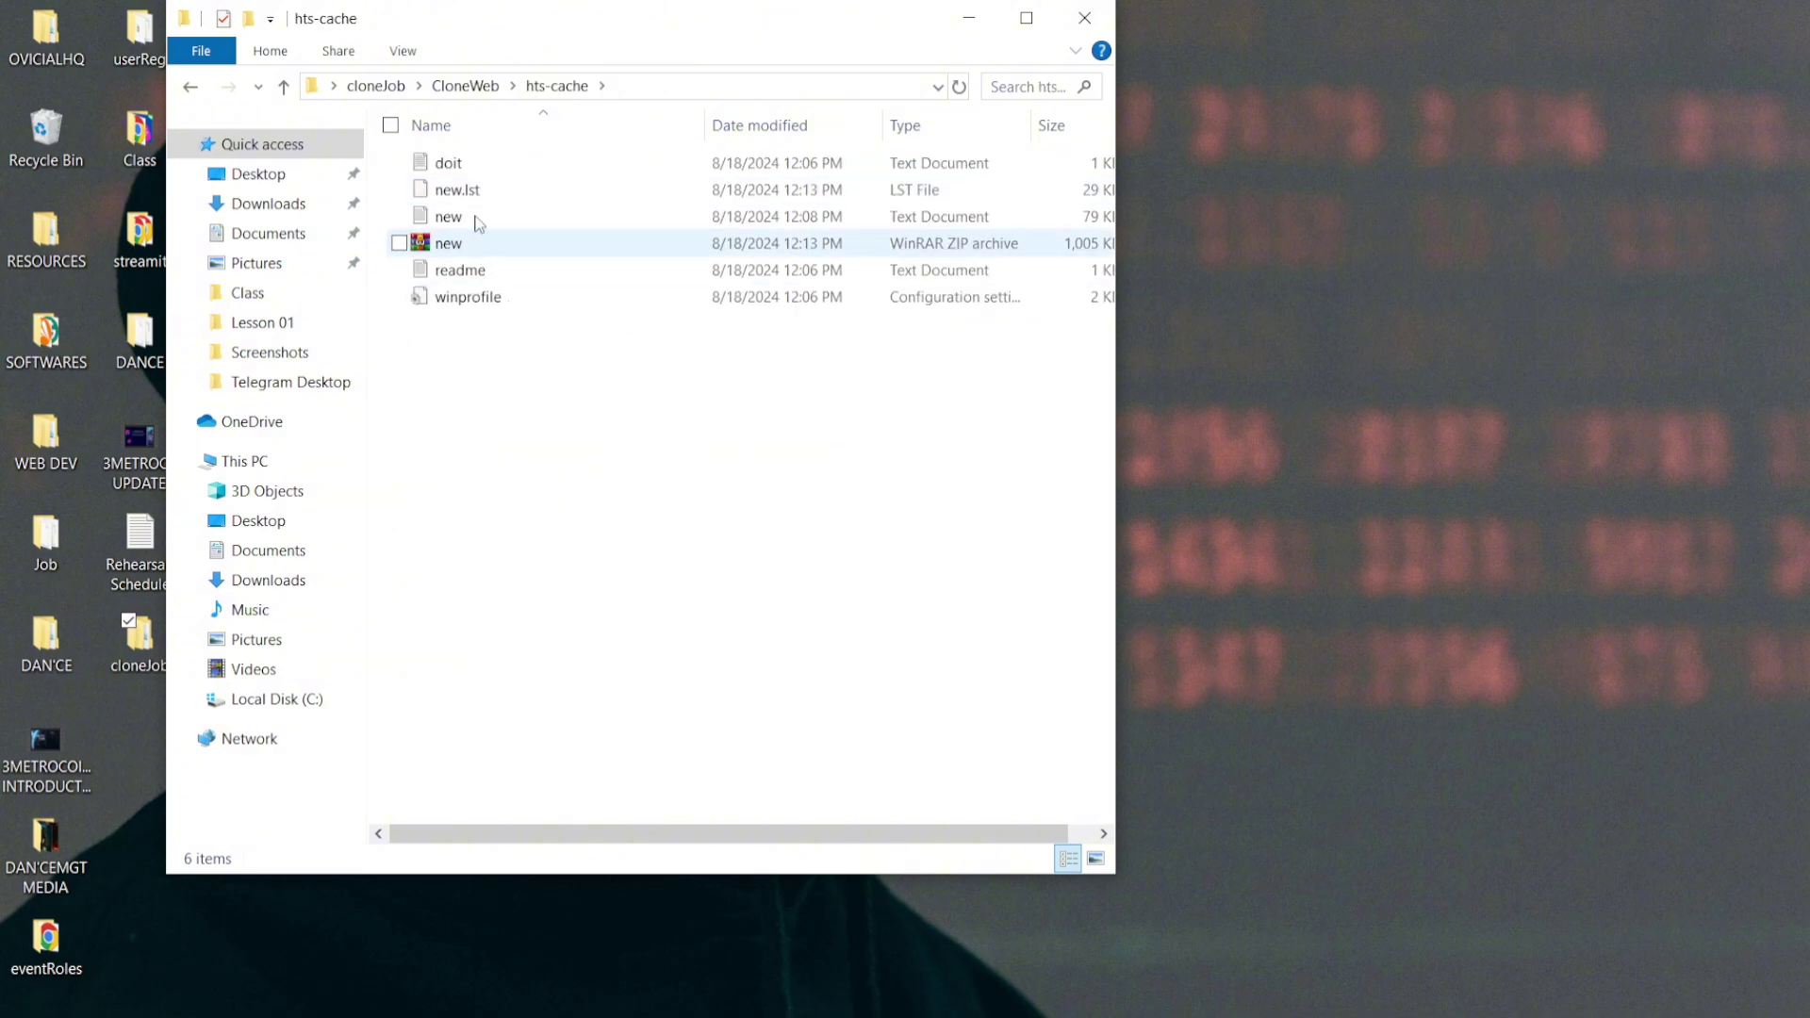
{"action": "left_click", "coordinate": [465, 86]}
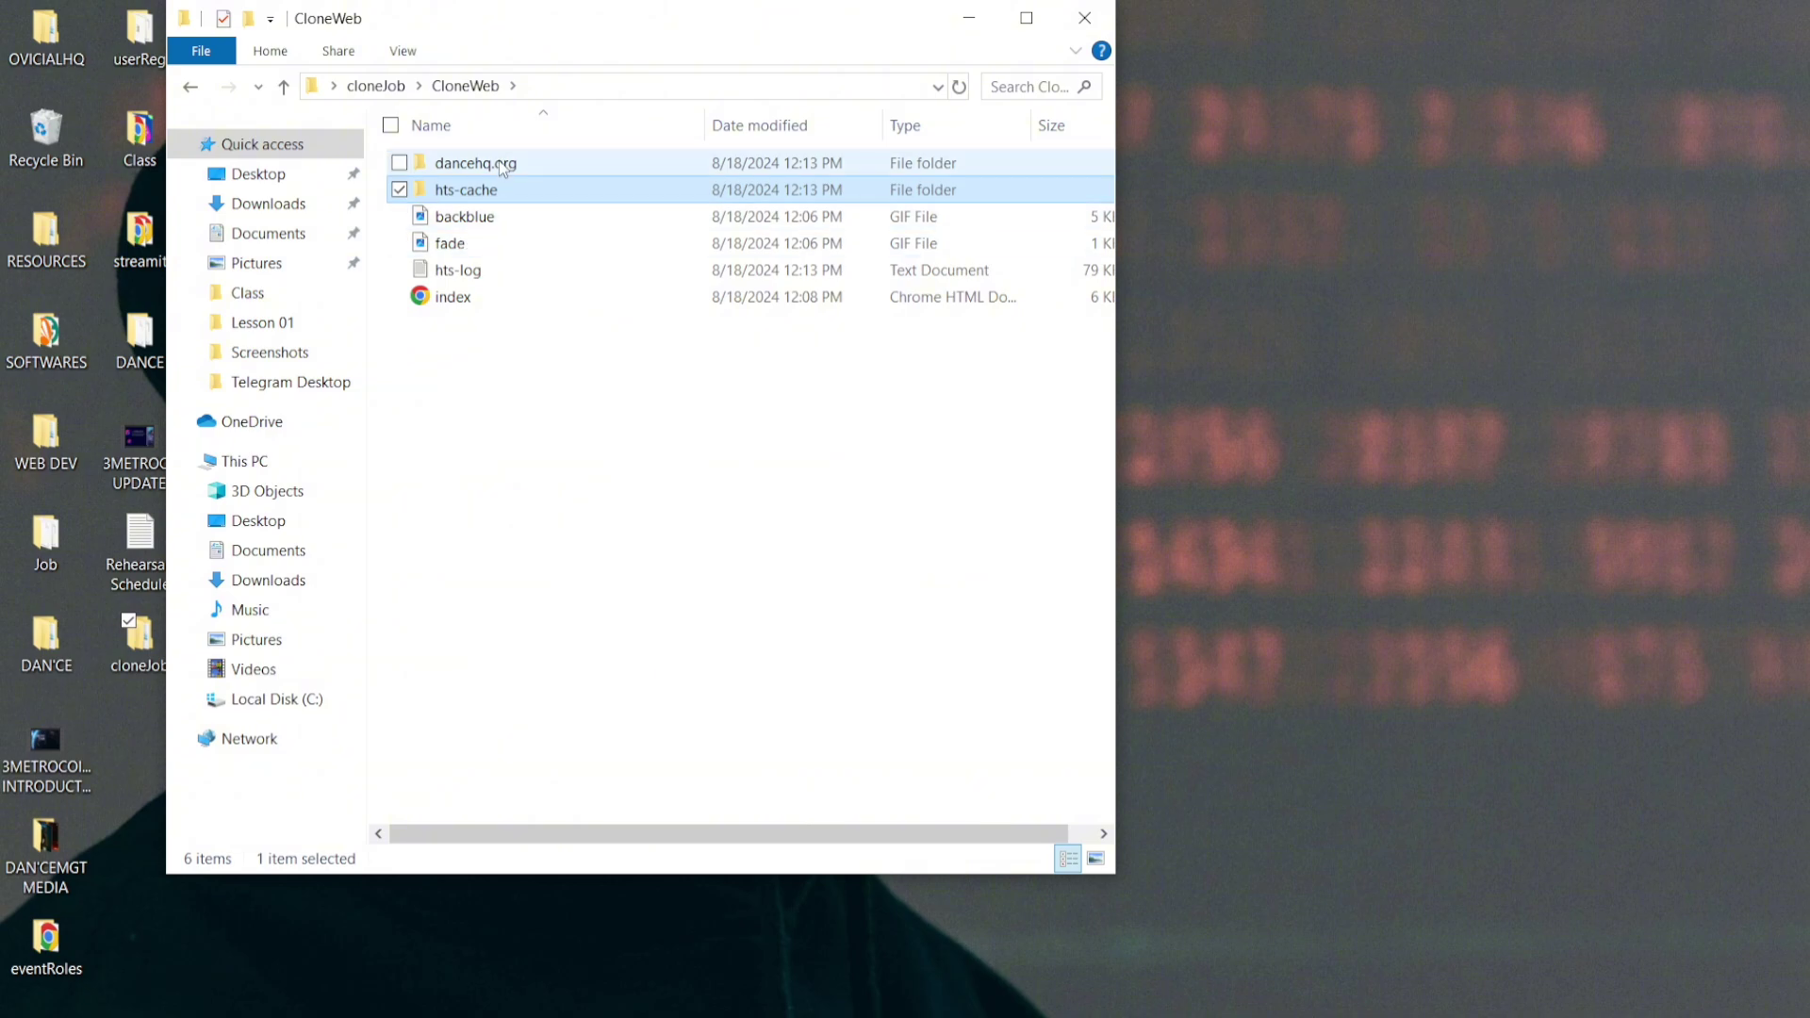
{"action": "left_click_drag", "start_coordinate": [478, 341], "coordinate": [477, 191]}
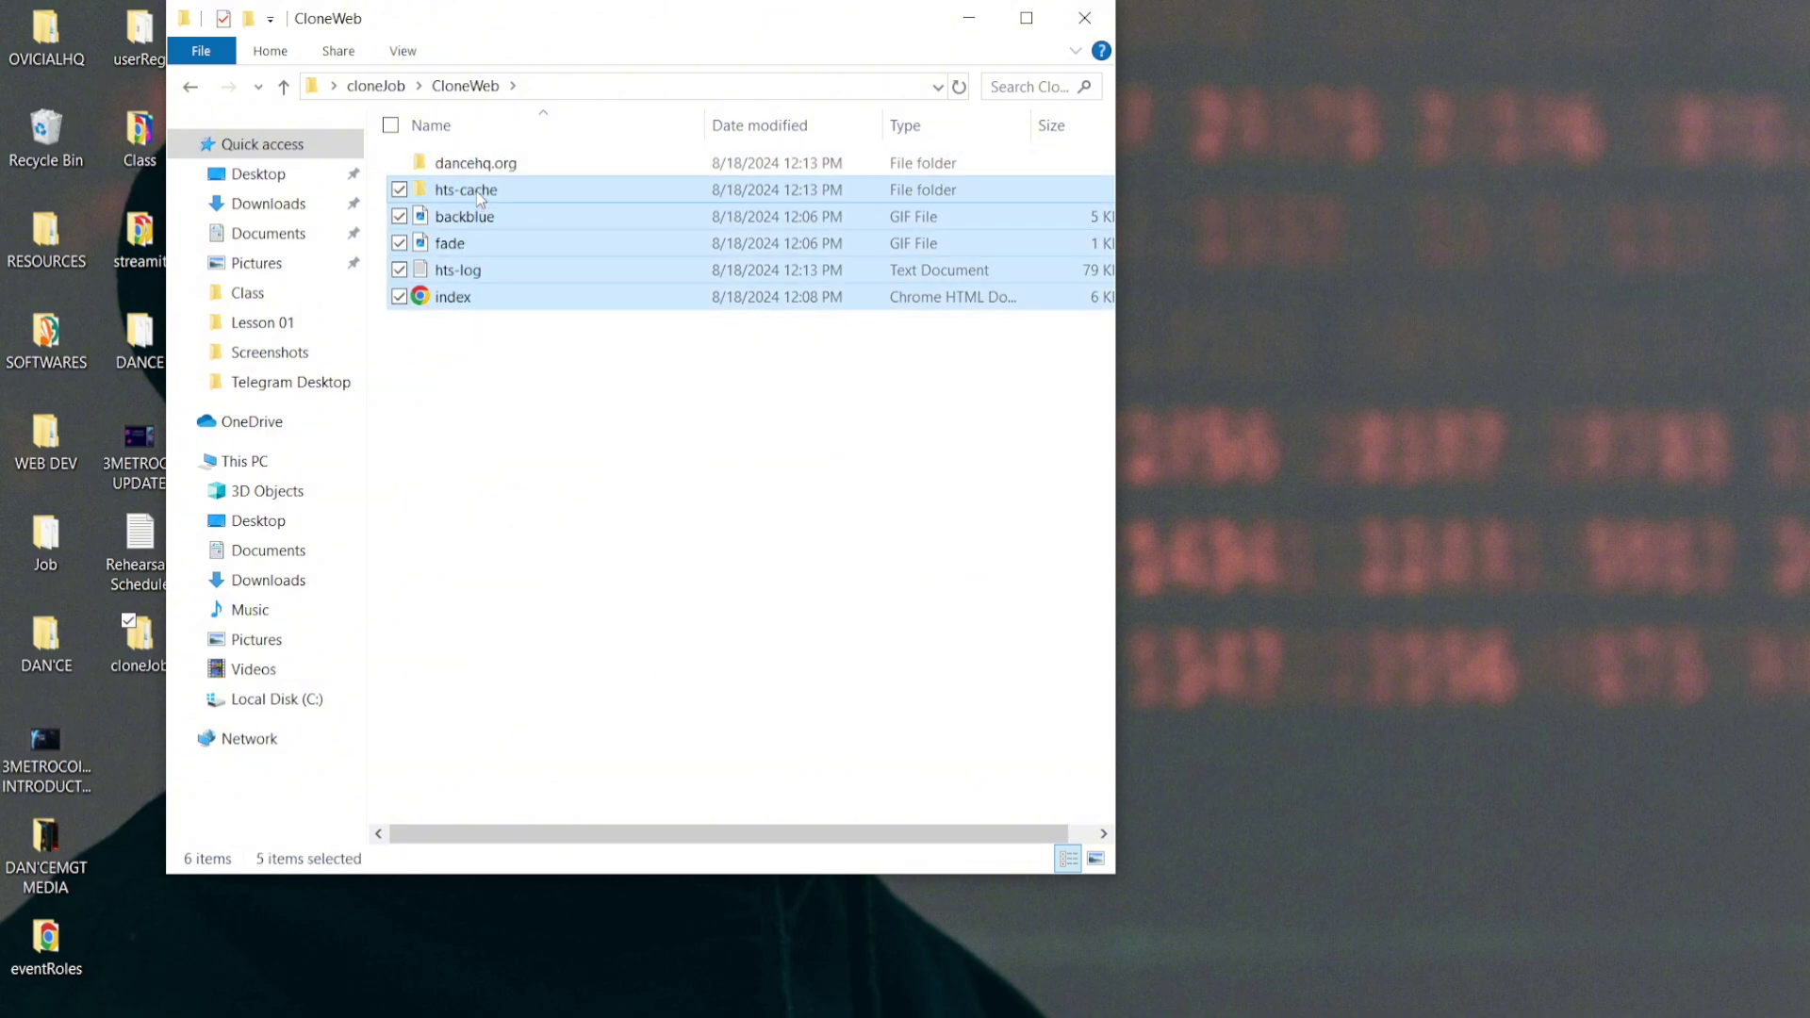
{"action": "key", "text": "Delete"}
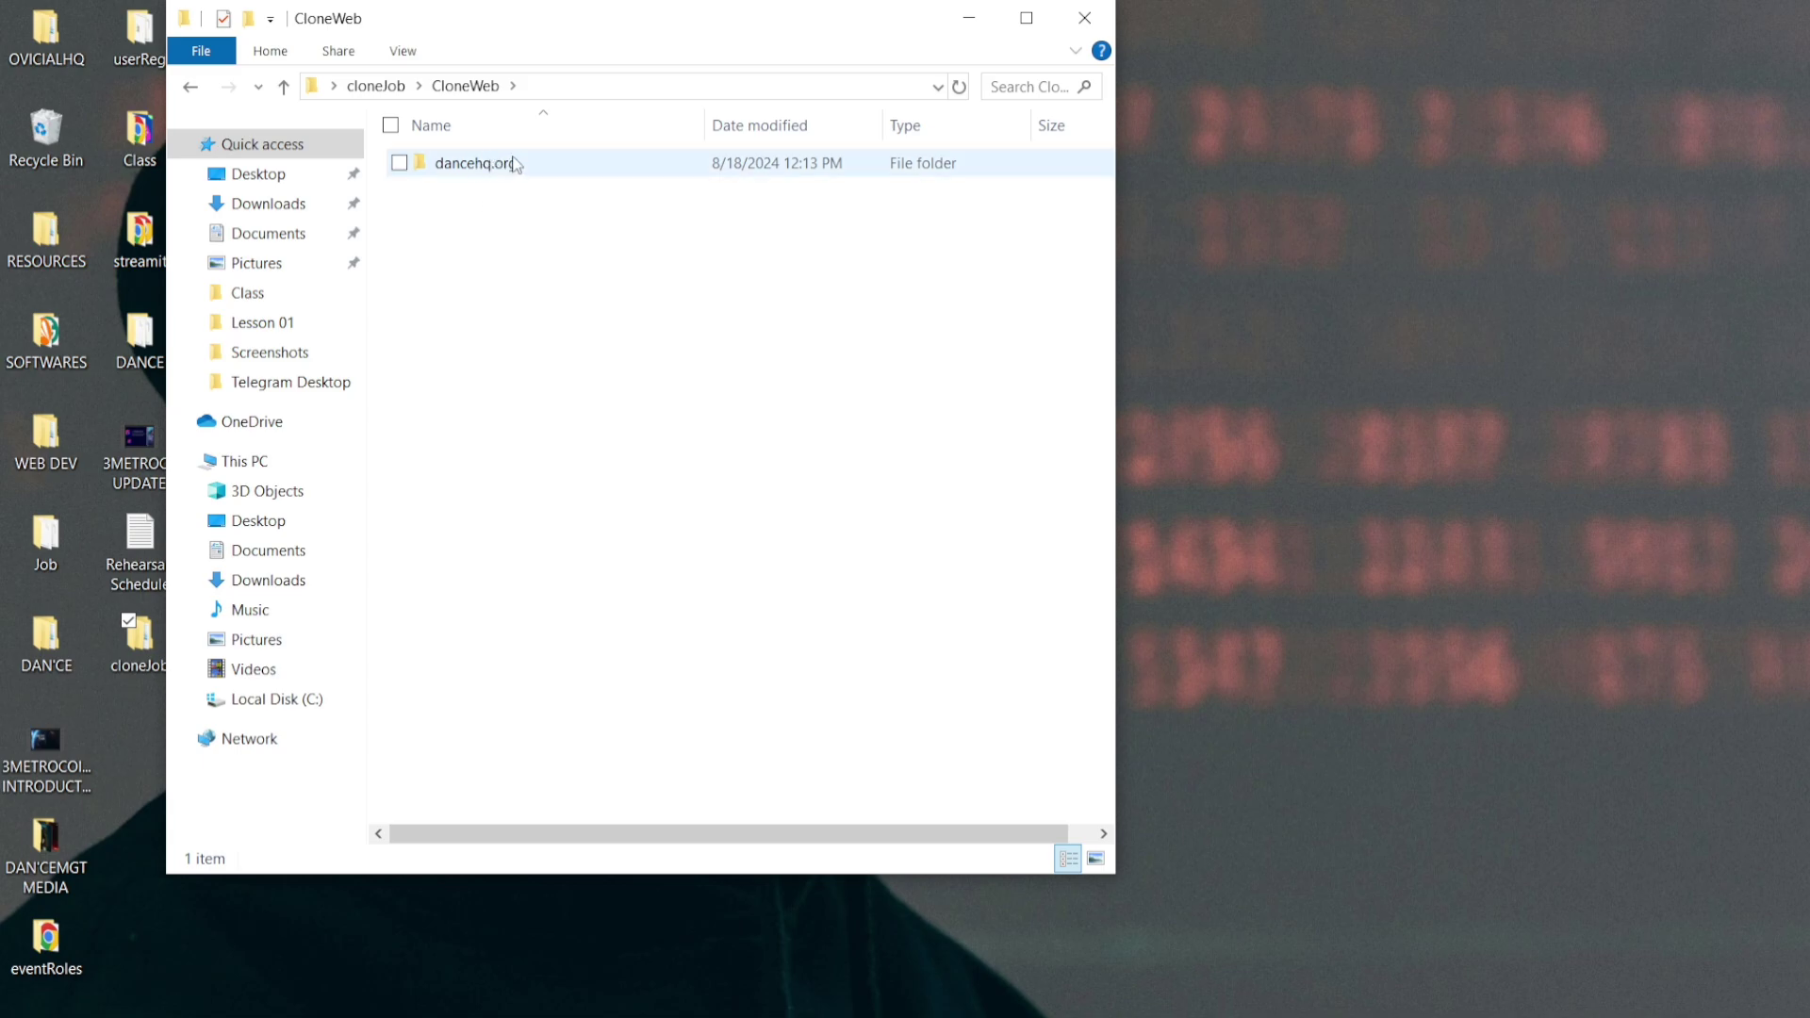
Step: Check the remaining folders from cloneJob down to the contents of dancehq.org and return to CloneWeb
{"action": "mouse_move", "coordinate": [502, 166]}
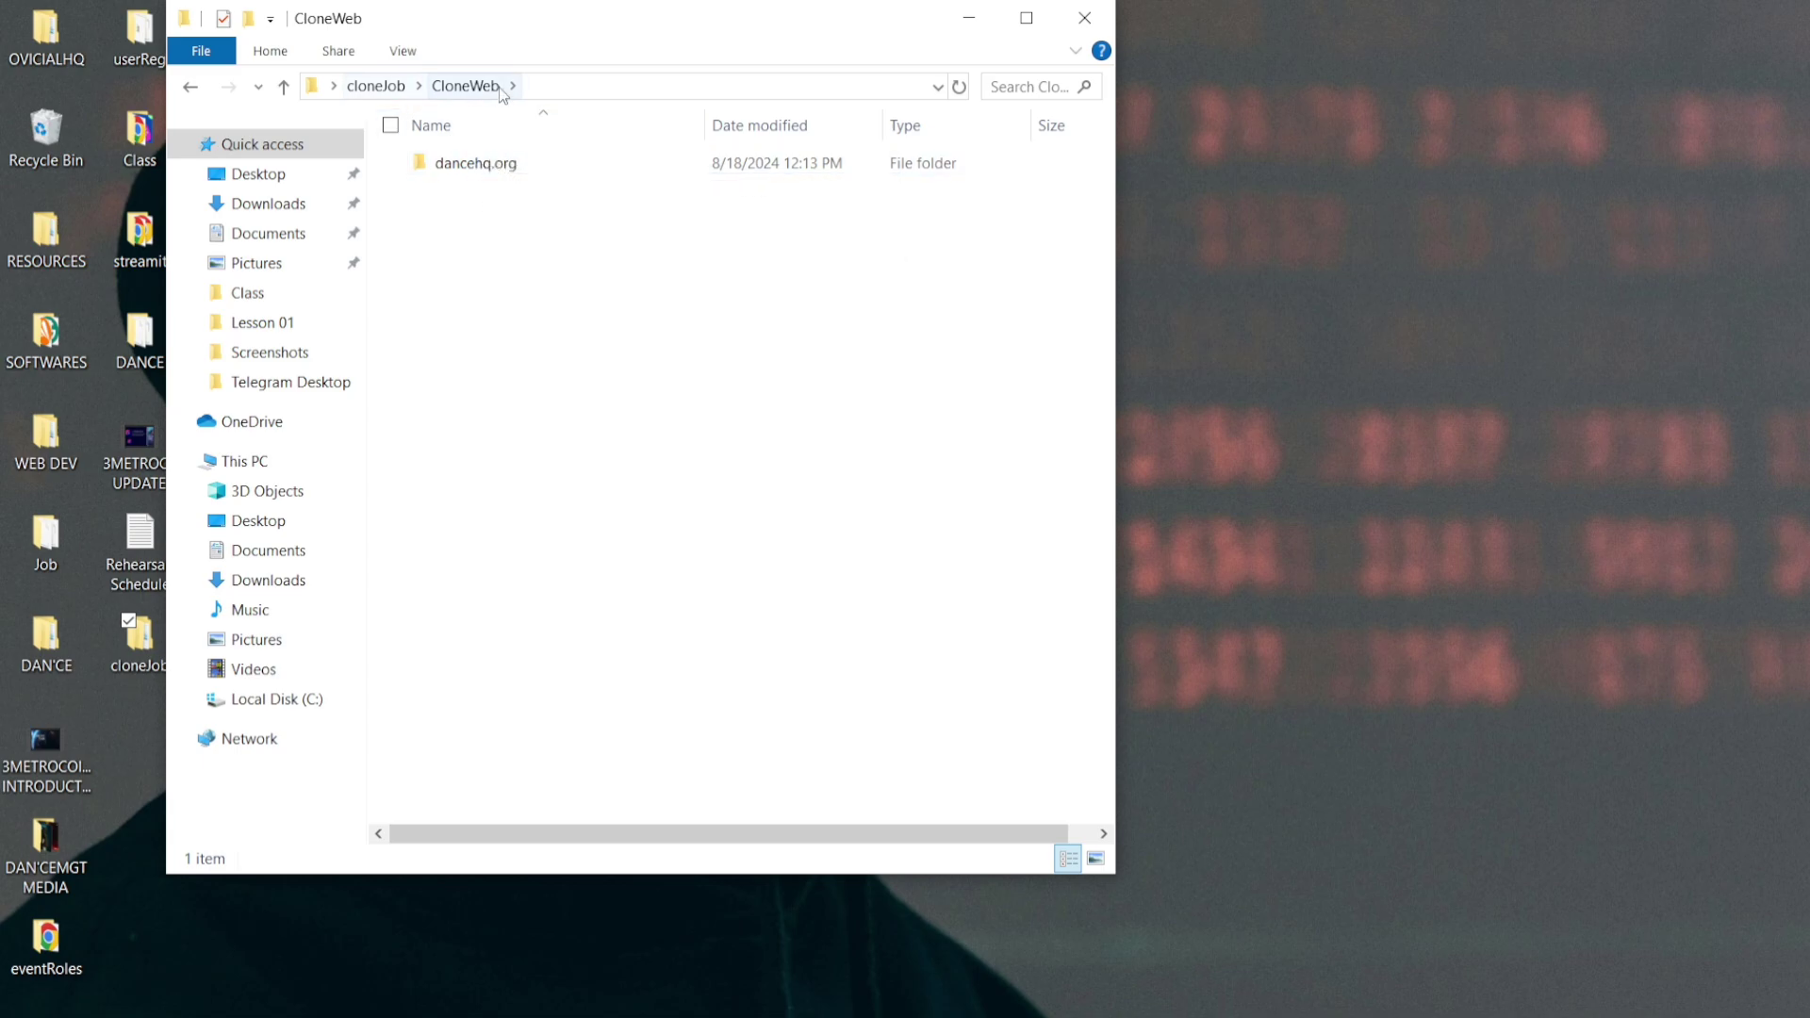
{"action": "left_click", "coordinate": [404, 88]}
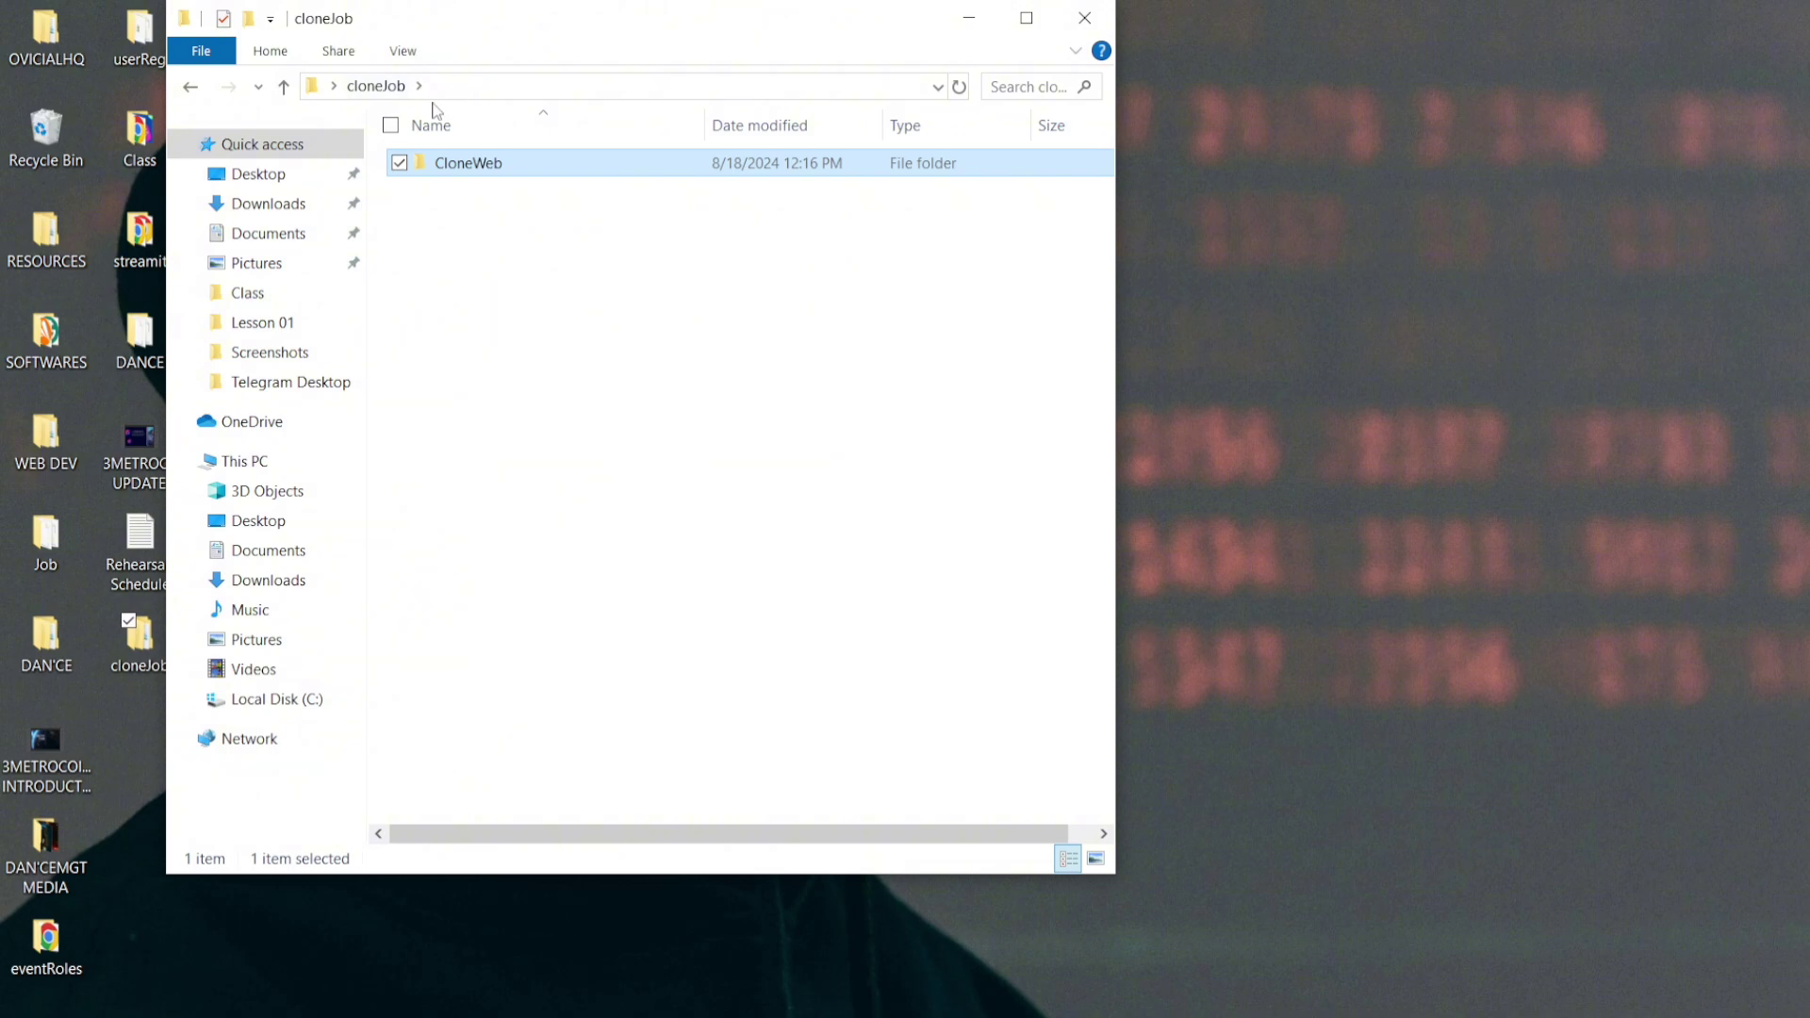
{"action": "double_click", "coordinate": [460, 171]}
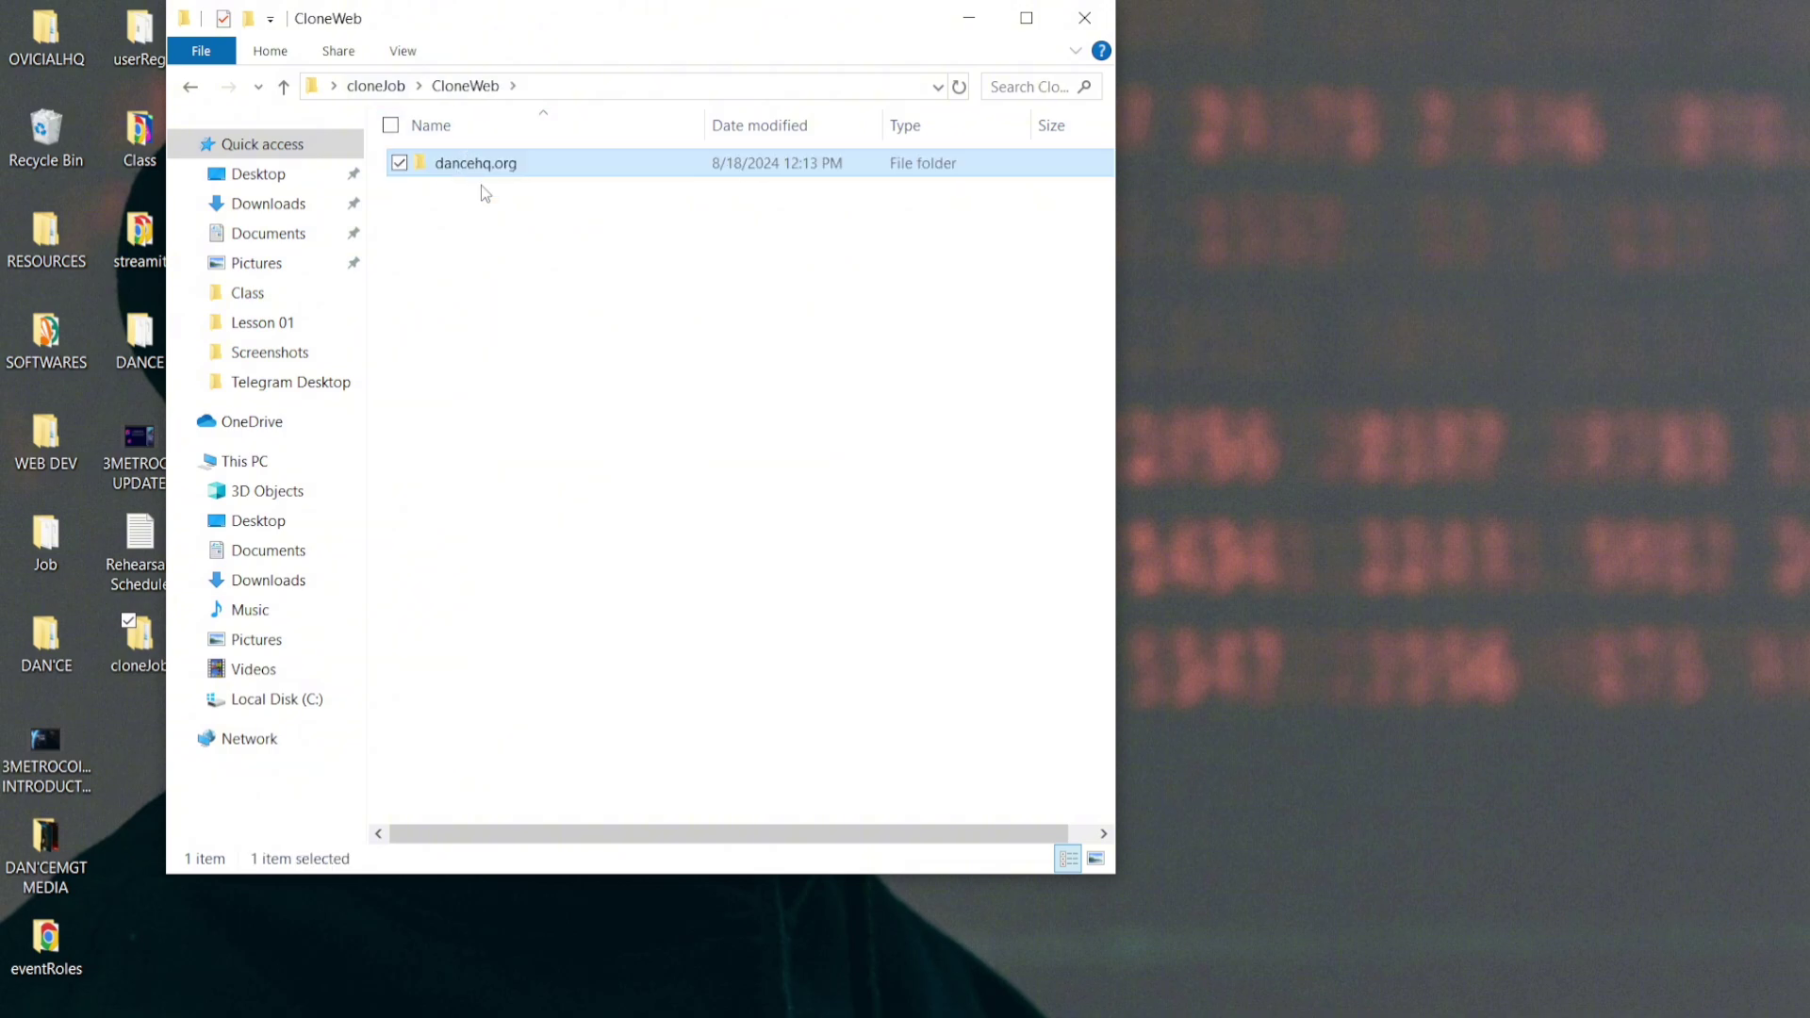
{"action": "double_click", "coordinate": [476, 165]}
{"action": "scroll", "coordinate": [498, 433], "scroll_direction": "down", "scroll_amount": 5}
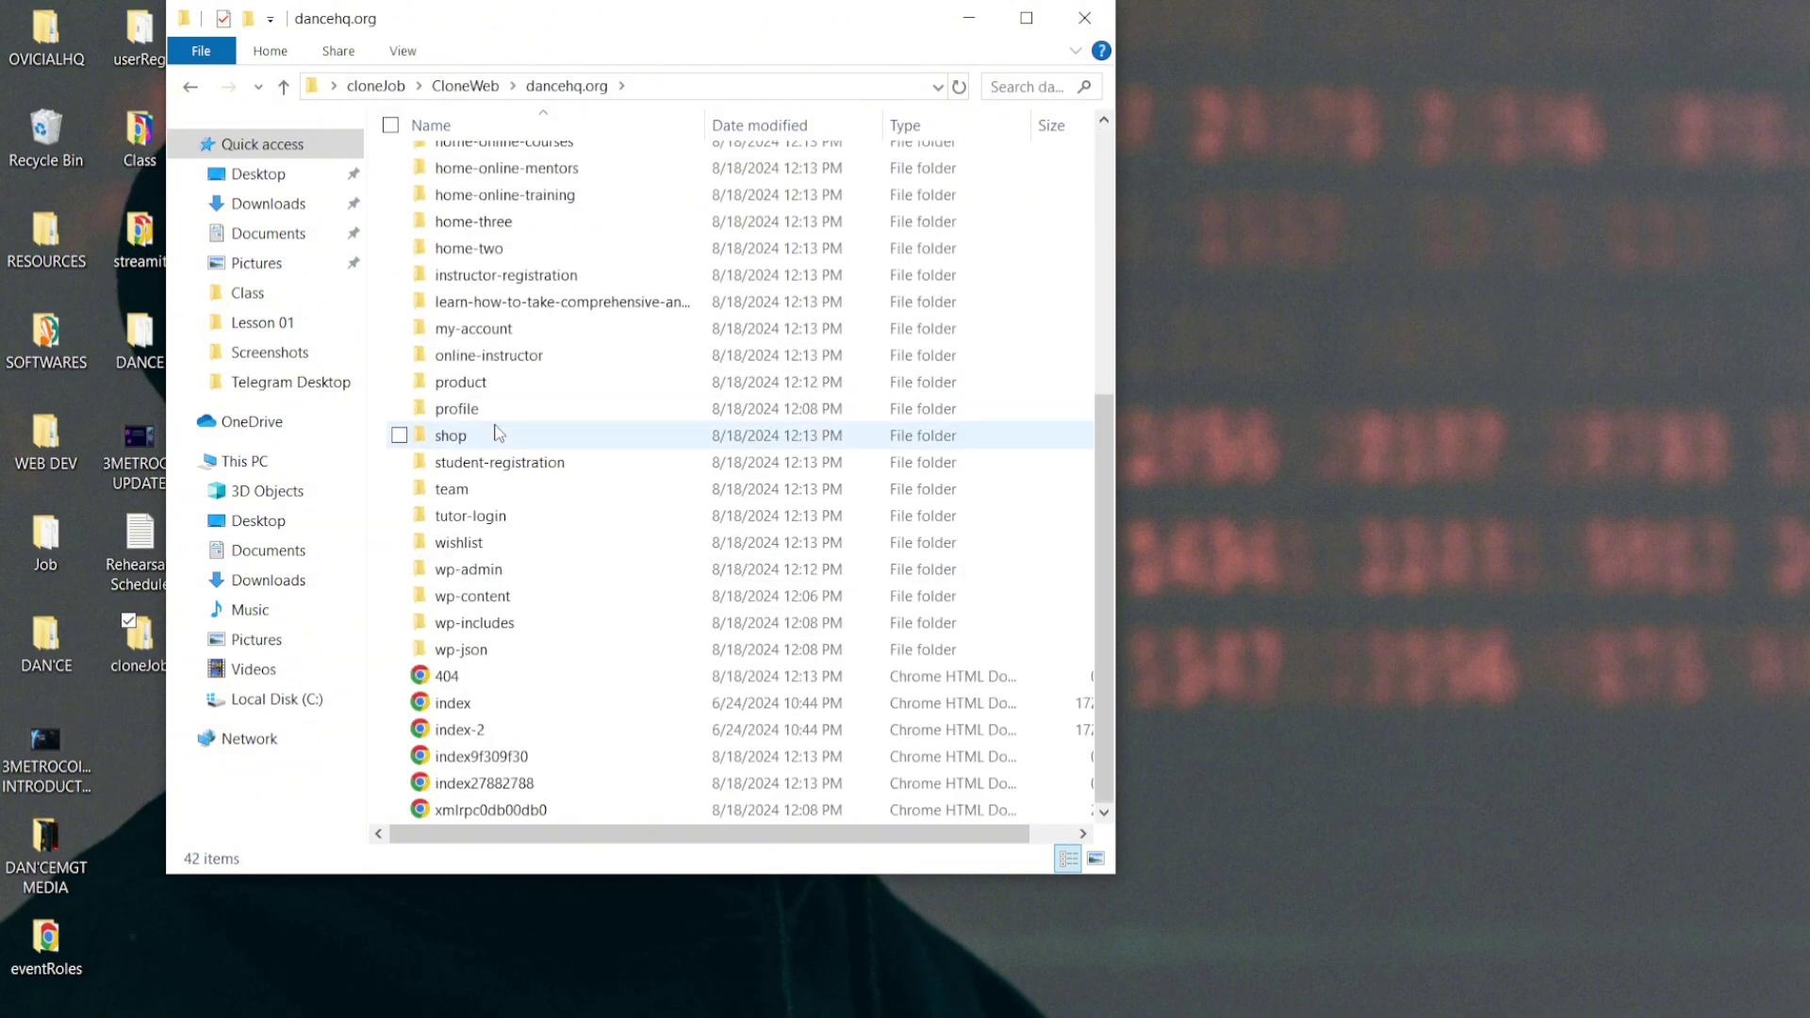
{"action": "scroll", "coordinate": [522, 454], "scroll_direction": "up", "scroll_amount": 5}
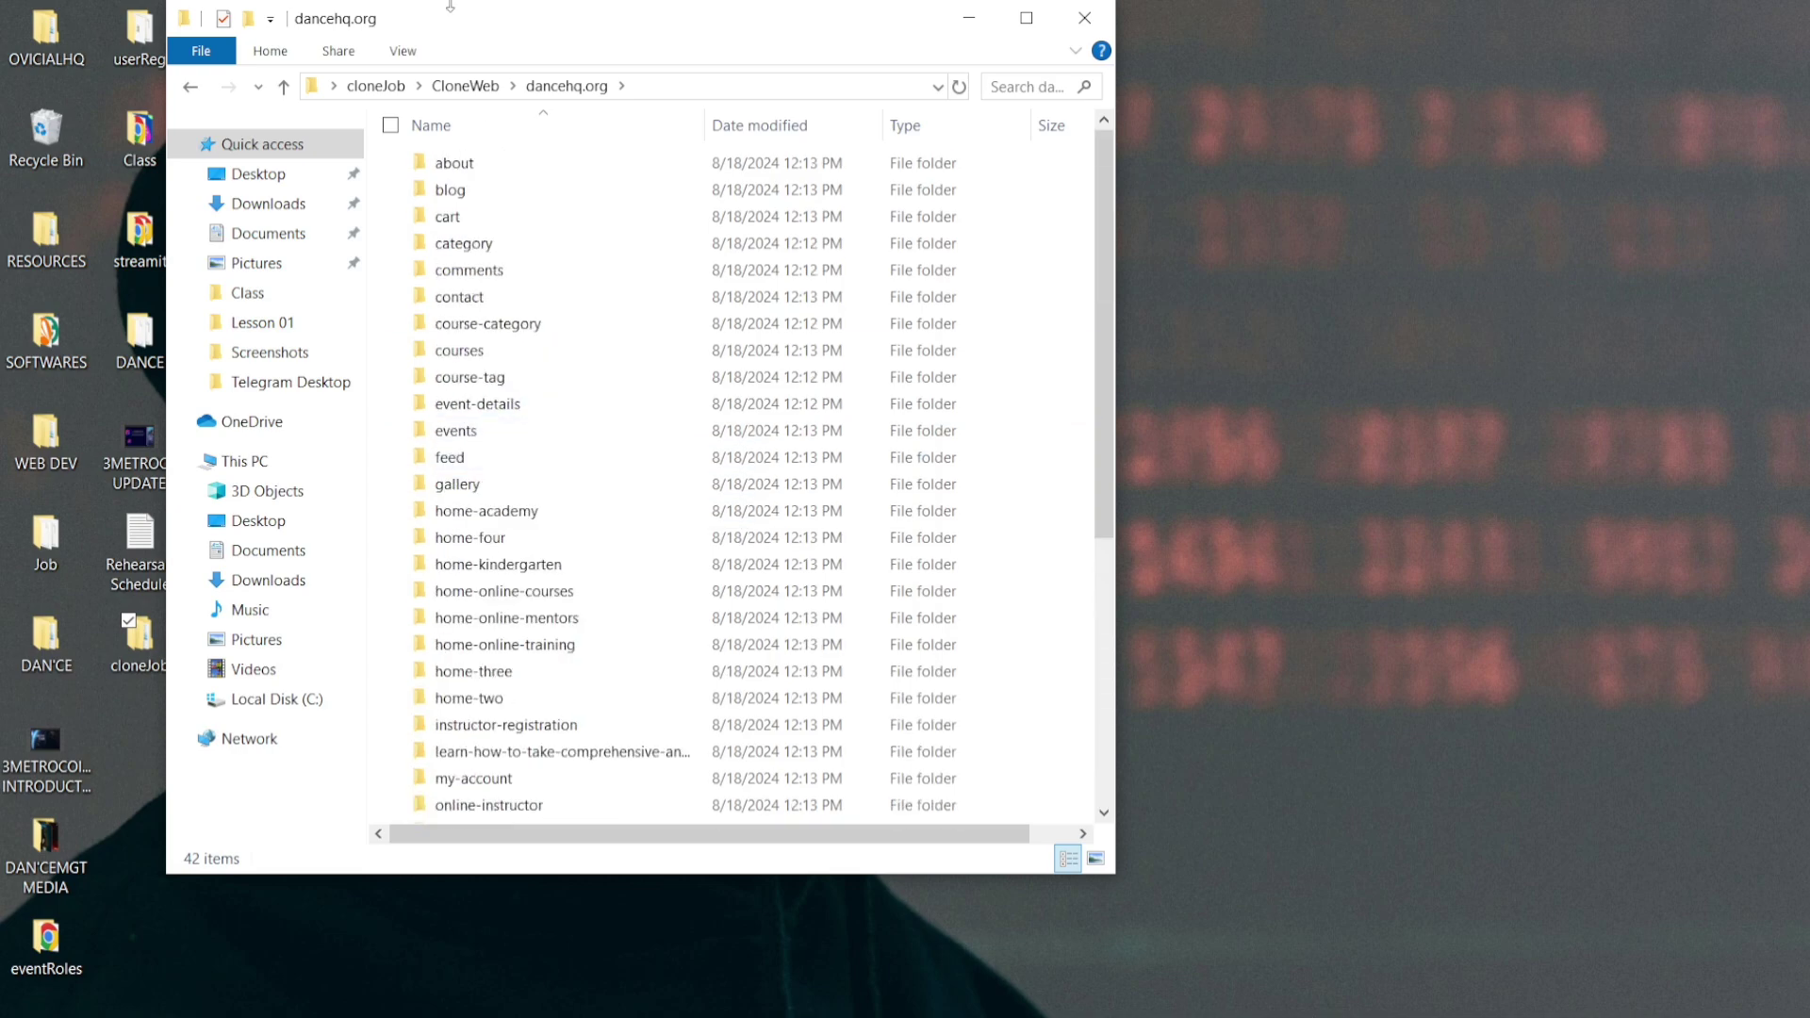
{"action": "left_click", "coordinate": [466, 86]}
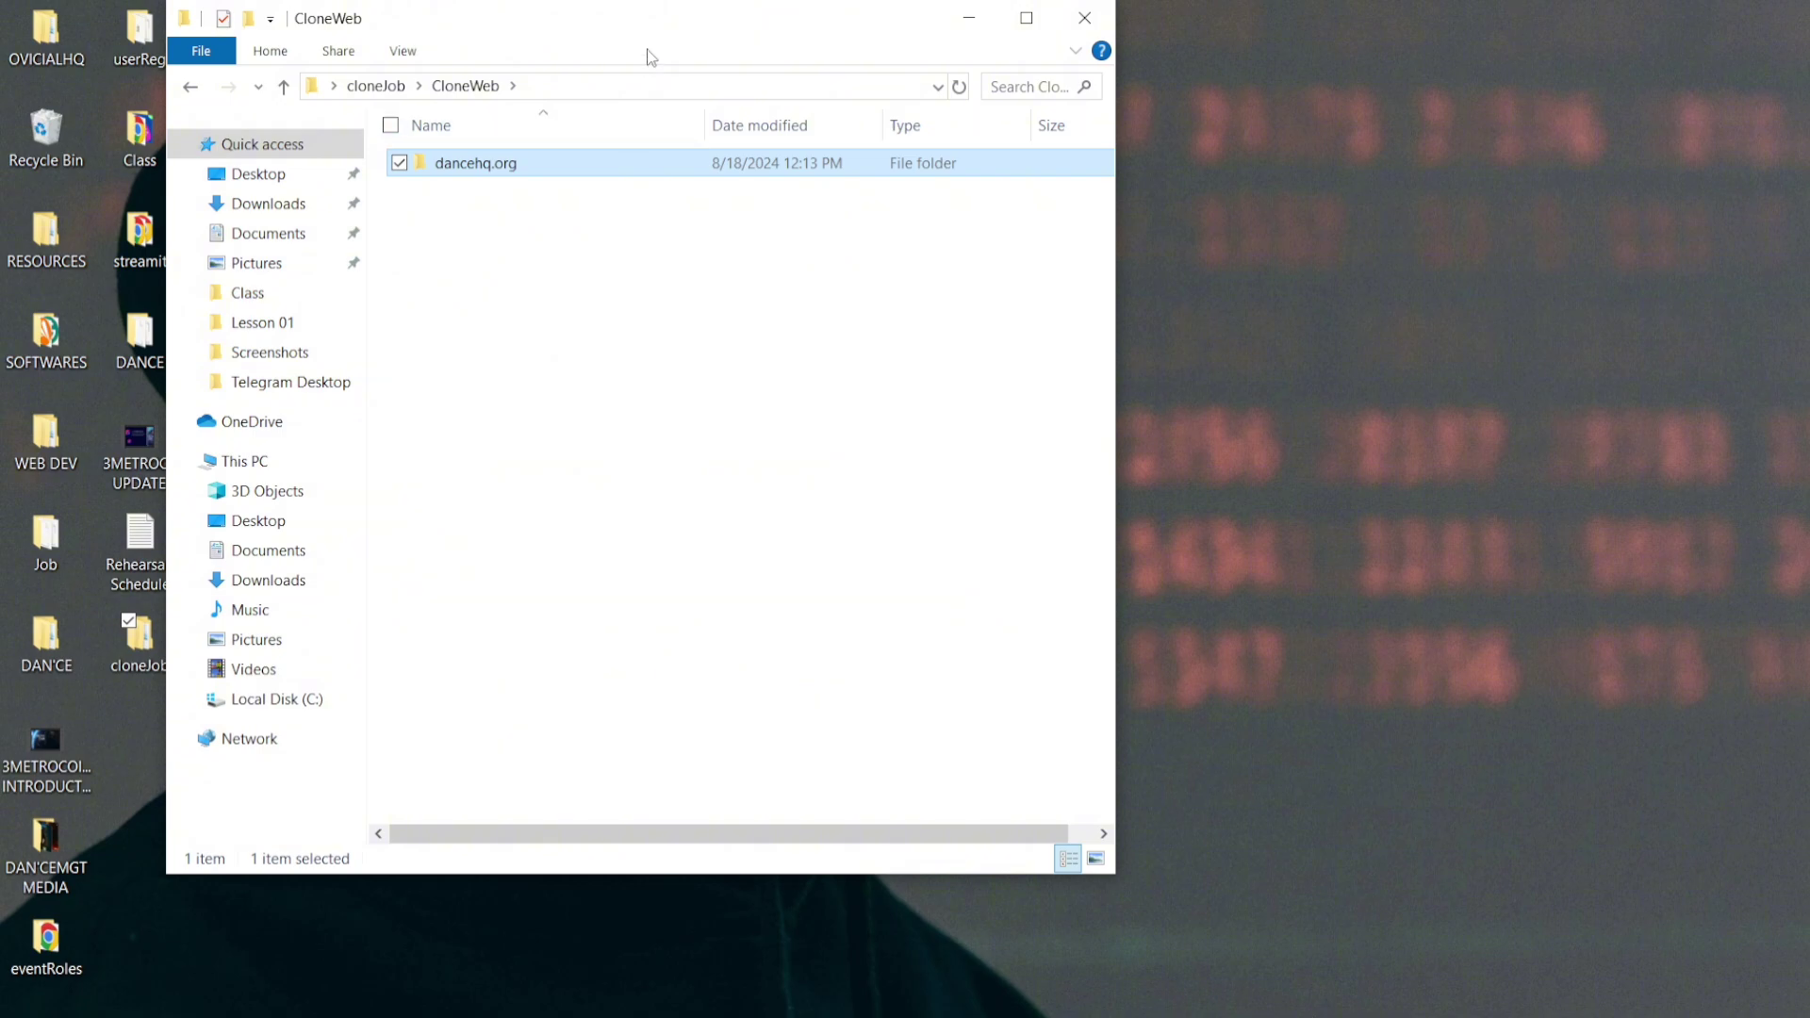
Step: Move the CloneWeb folder window toward the edge of the desktop and make it taller
{"action": "left_click_drag", "start_coordinate": [526, 33], "coordinate": [342, 43]}
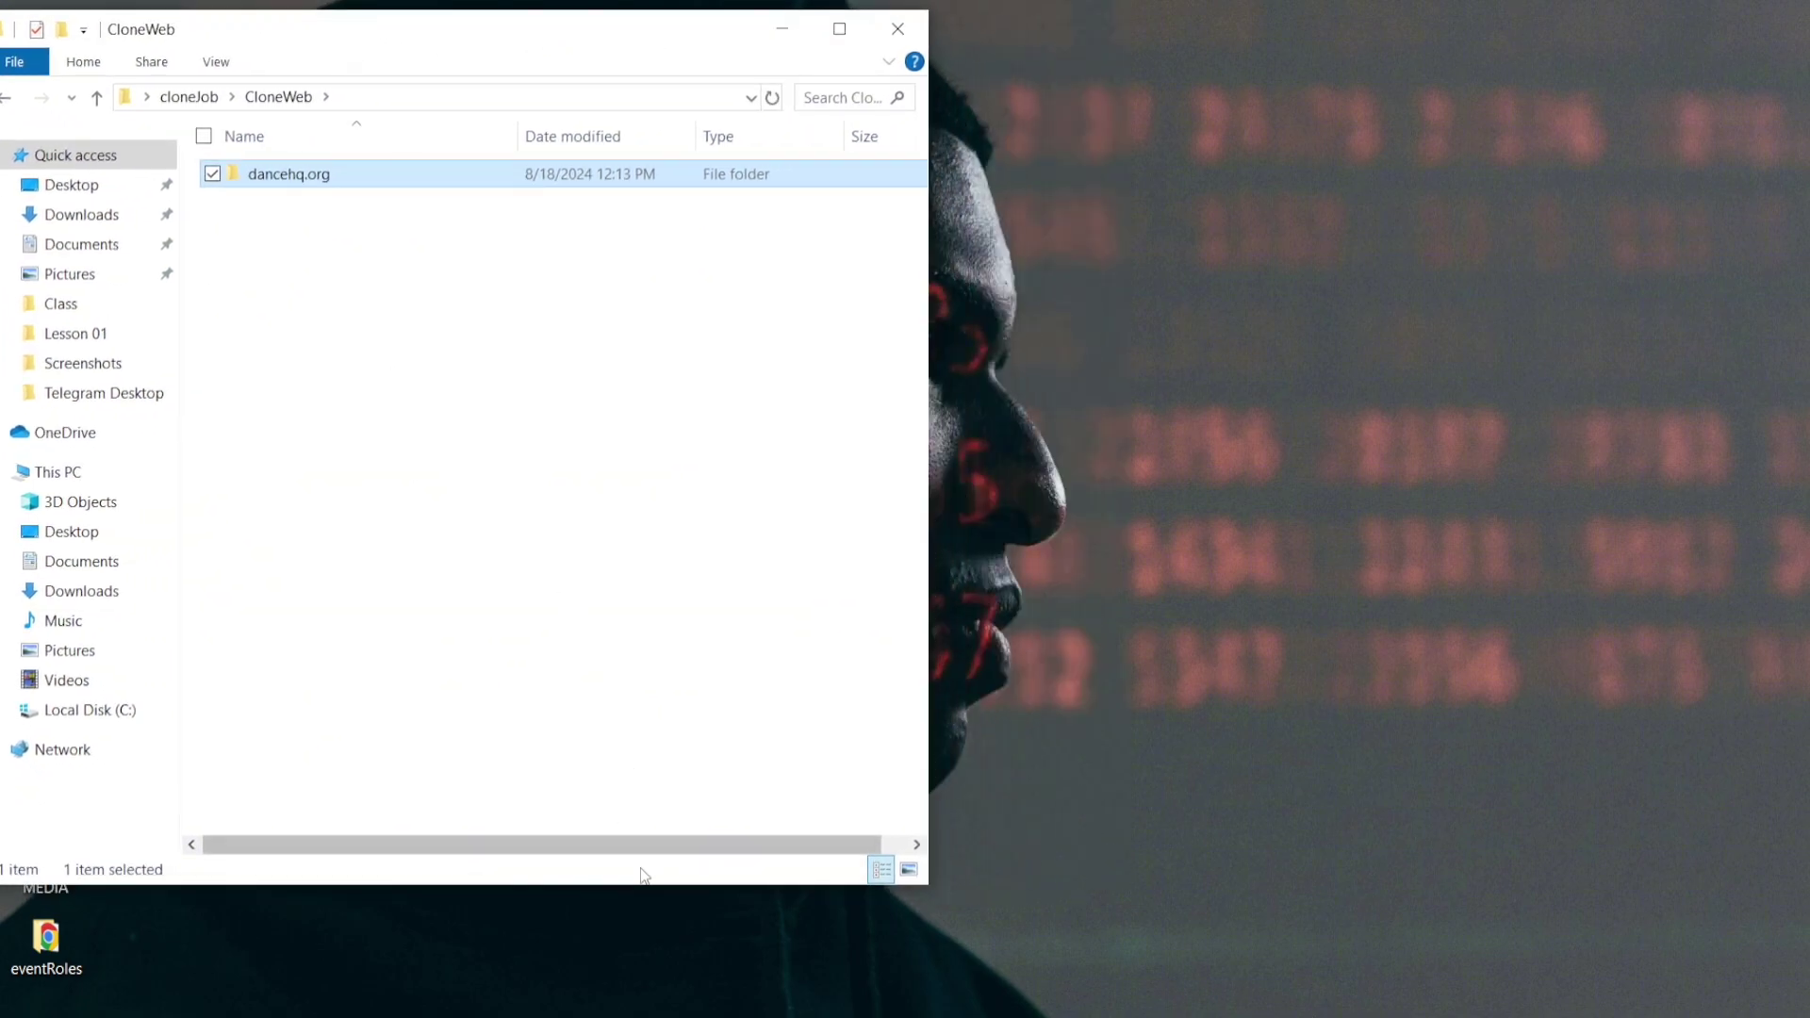
{"action": "left_click_drag", "start_coordinate": [645, 889], "coordinate": [661, 991]}
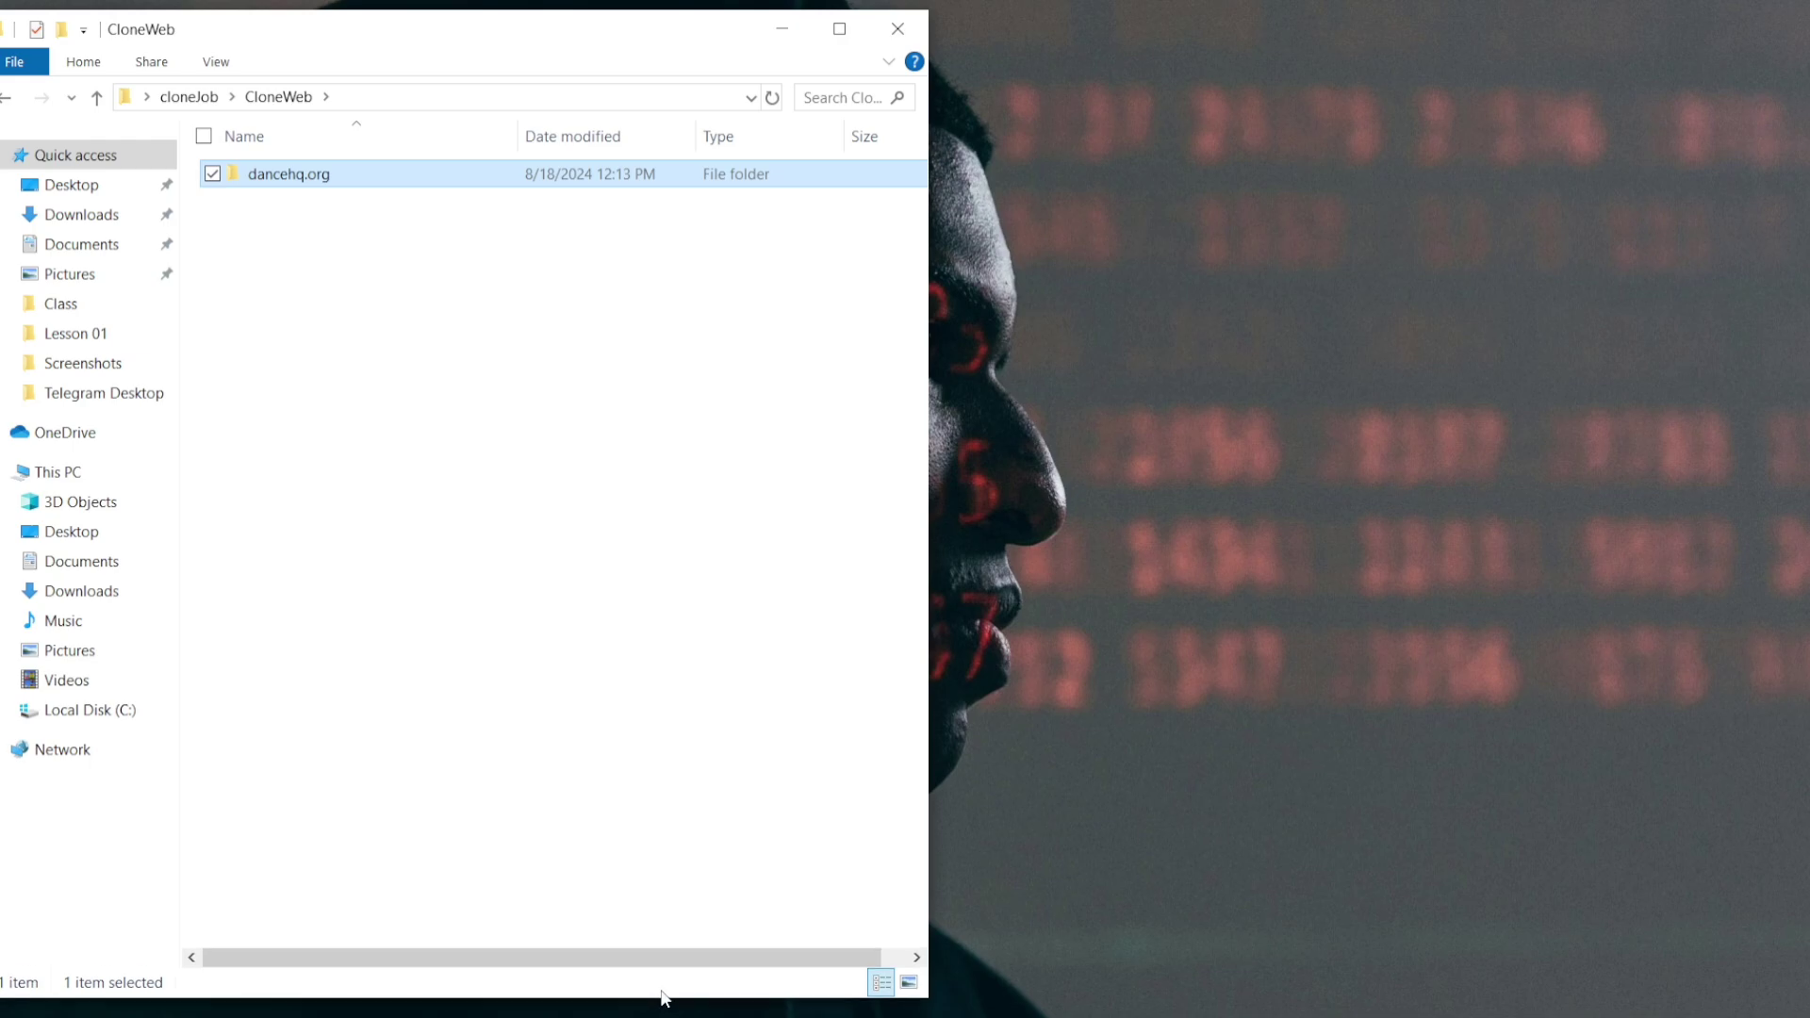